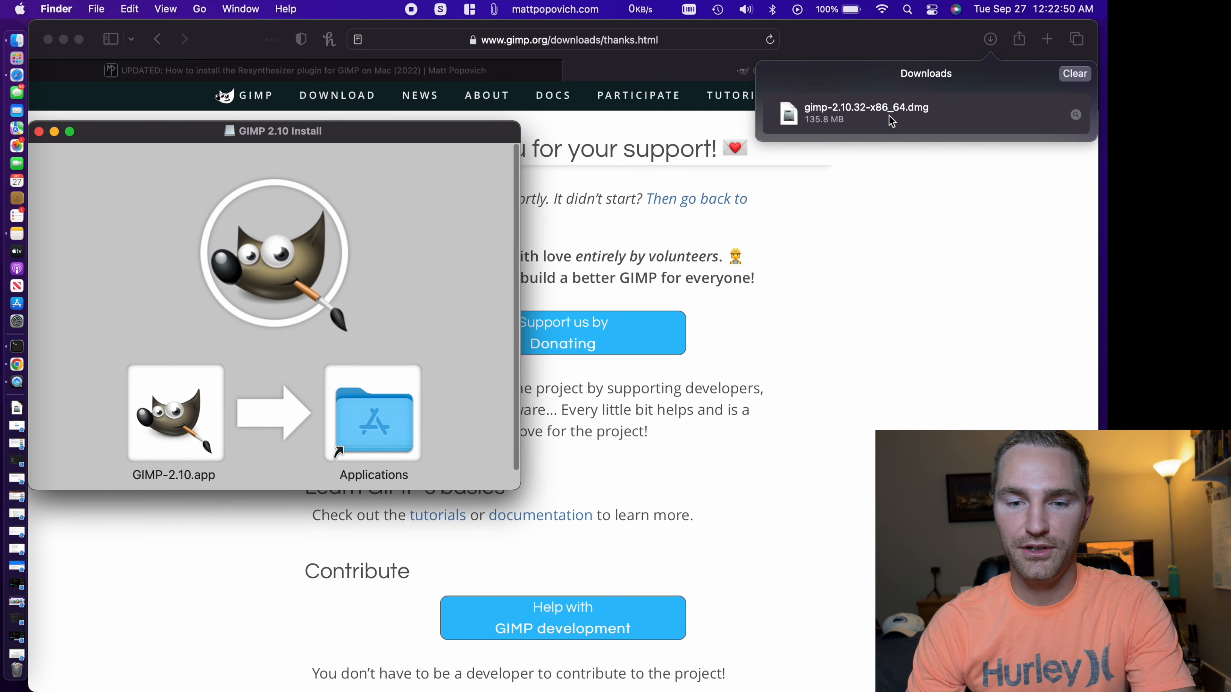
# Step: Install GIMP-2.10.app by copying it into the Applications folder, and close the installer window and the downloads list
pyautogui.moveTo(173, 430); pyautogui.dragTo(349, 419)
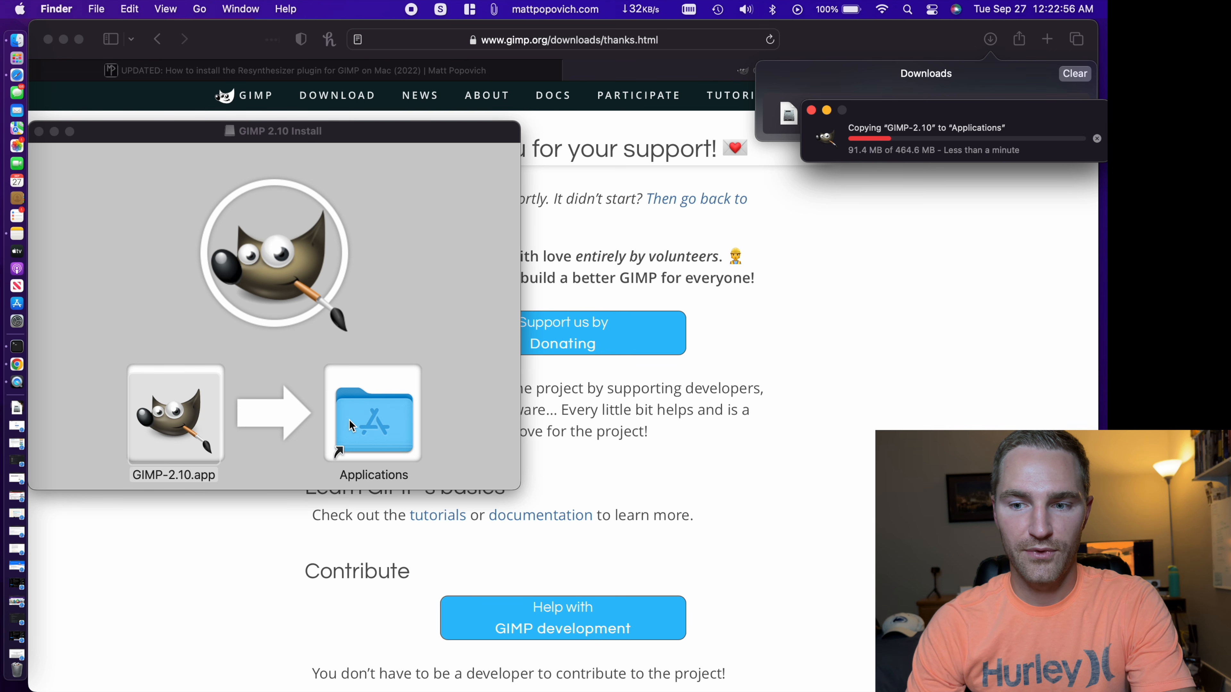
pyautogui.moveTo(884, 118); pyautogui.dragTo(820, 173)
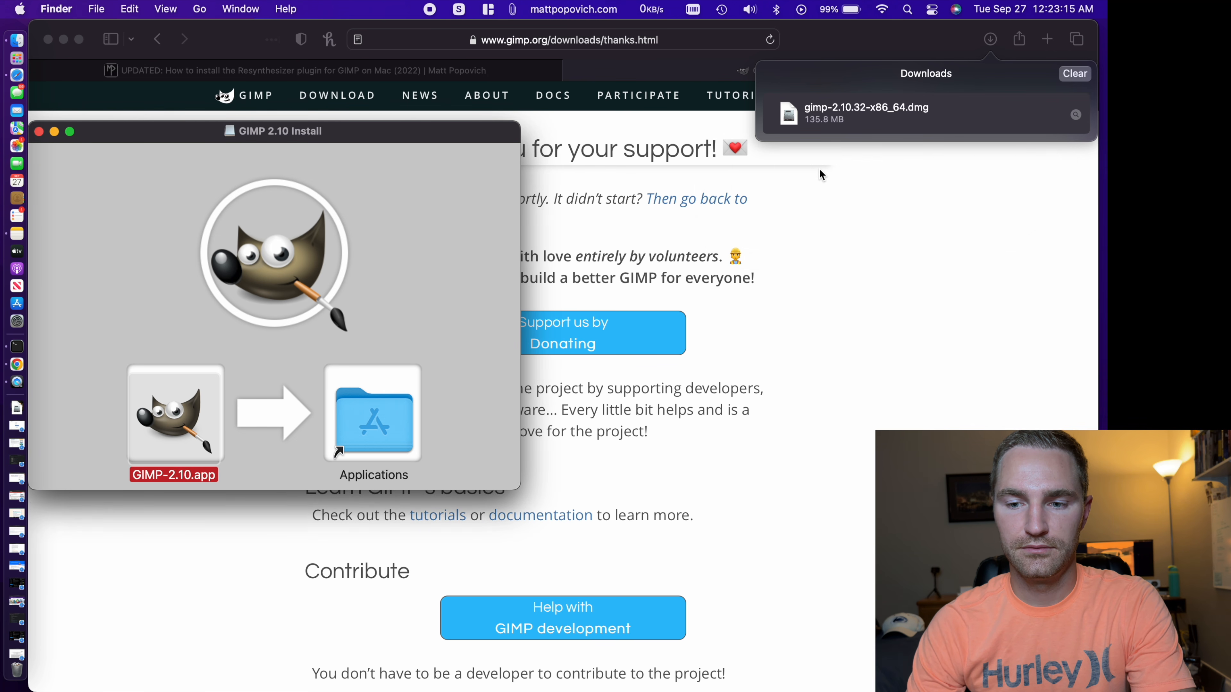
pyautogui.click(40, 132)
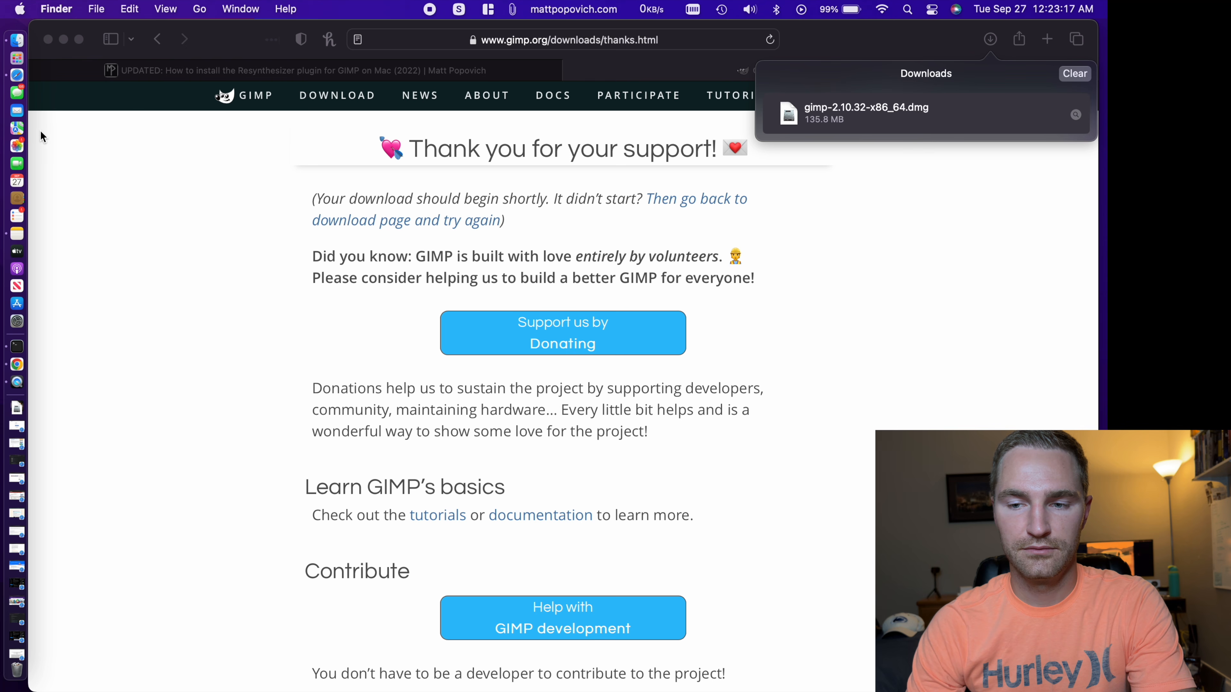
pyautogui.click(945, 43)
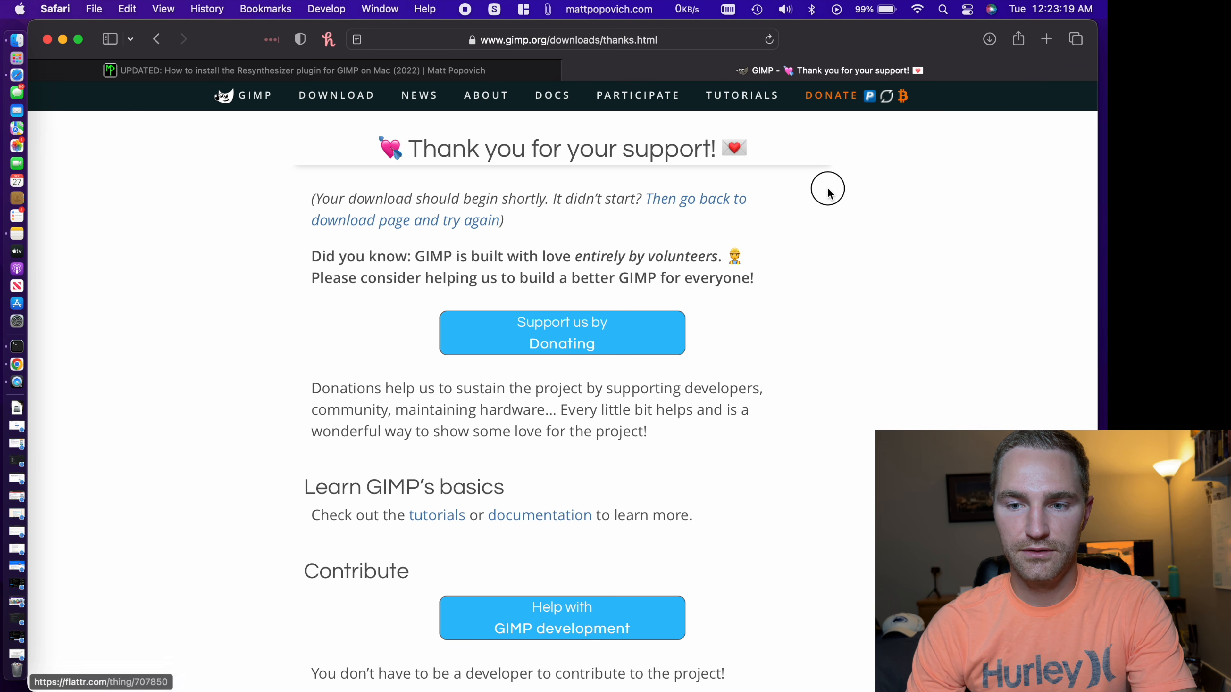
# Step: Download ResynthesizerPlugin-Gimp-2.10-osx.tgz from the blog article's TL;DR section and allow downloads from the site
pyautogui.click(508, 76)
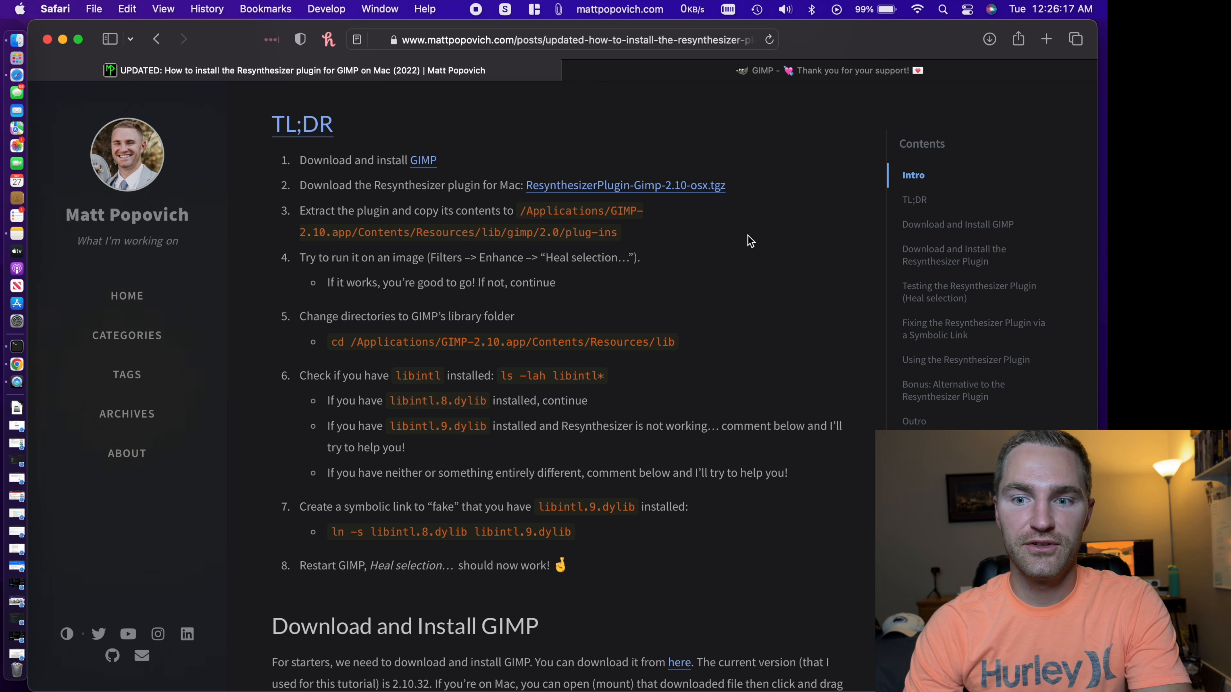
pyautogui.keyDown('super'); pyautogui.click(686, 186); pyautogui.keyUp('super')
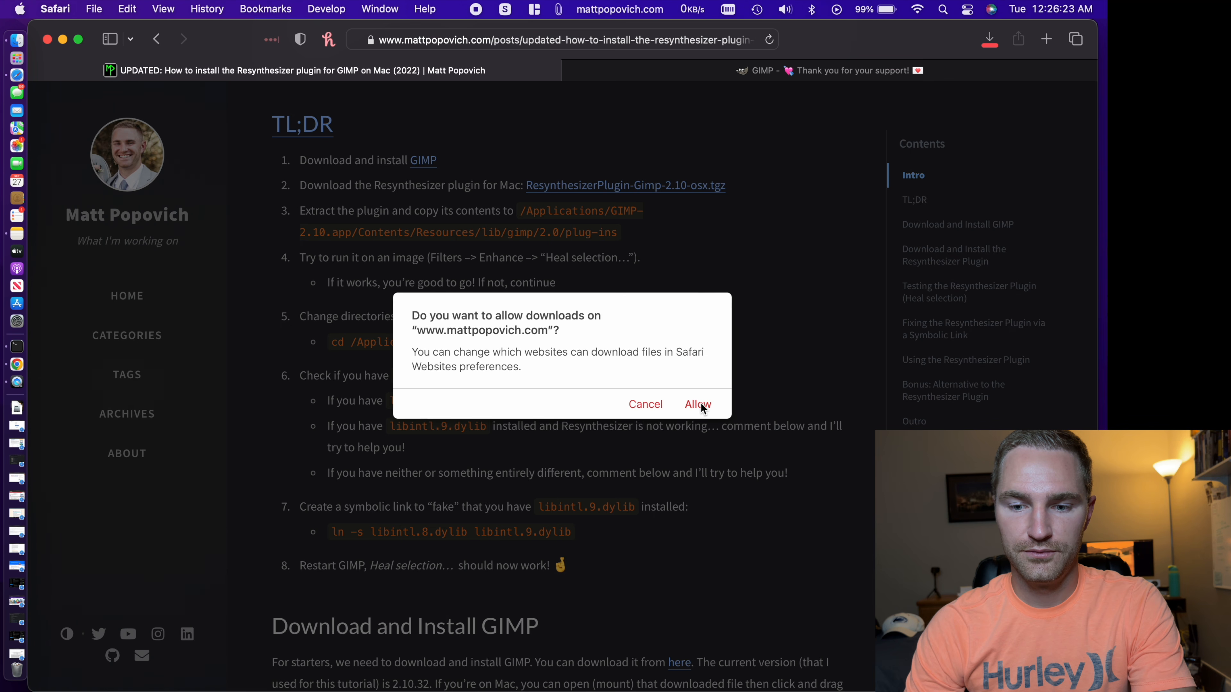
pyautogui.click(701, 406)
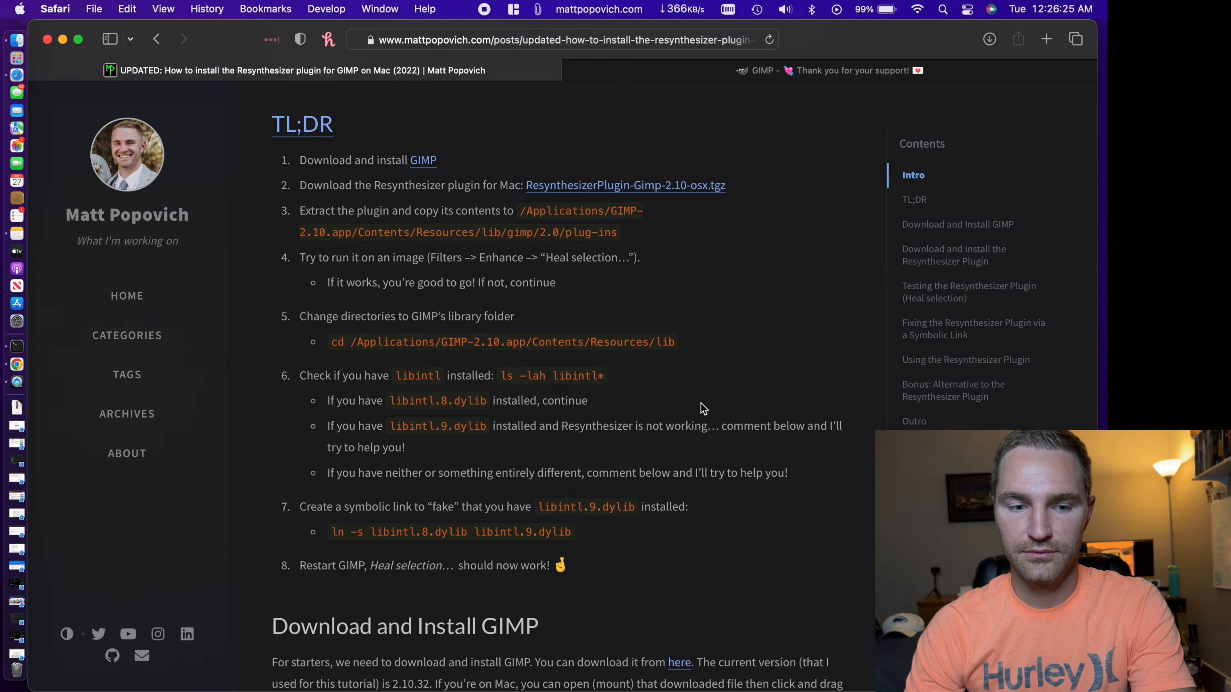
# Step: In Finder, extract ResynthesizerPlugin-Gimp-2.10-osx.tgz in the Downloads folder and open the extracted folder
pyautogui.click(14, 42)
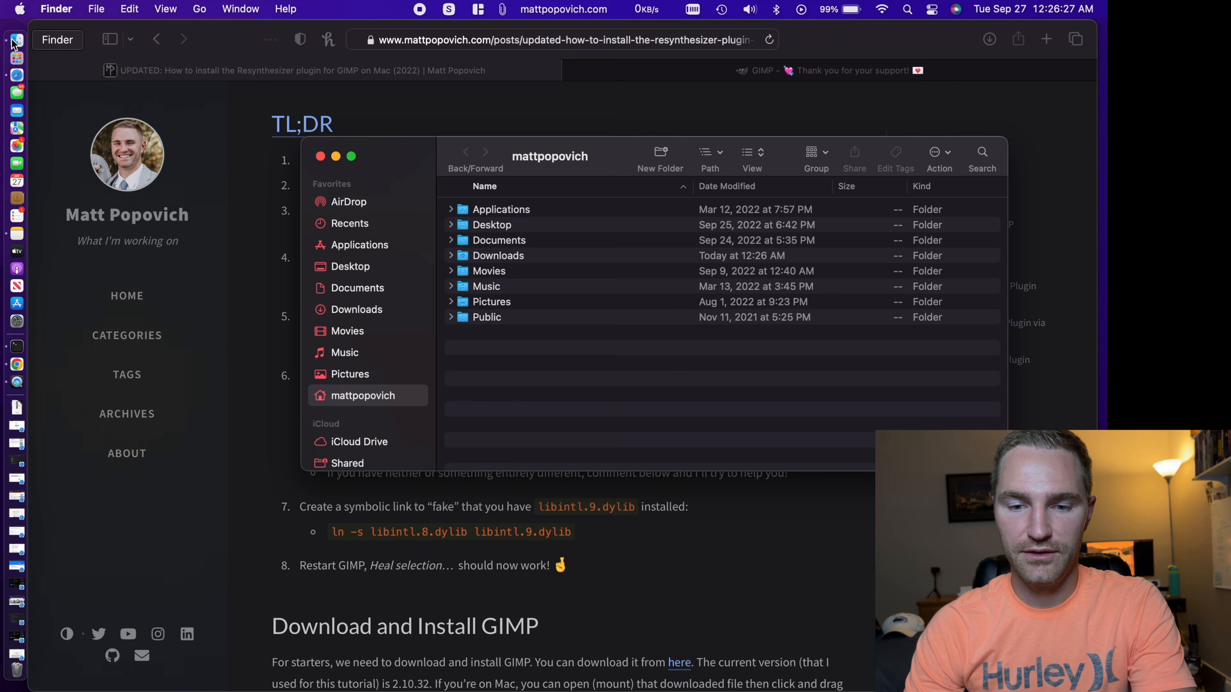
pyautogui.doubleClick(499, 255)
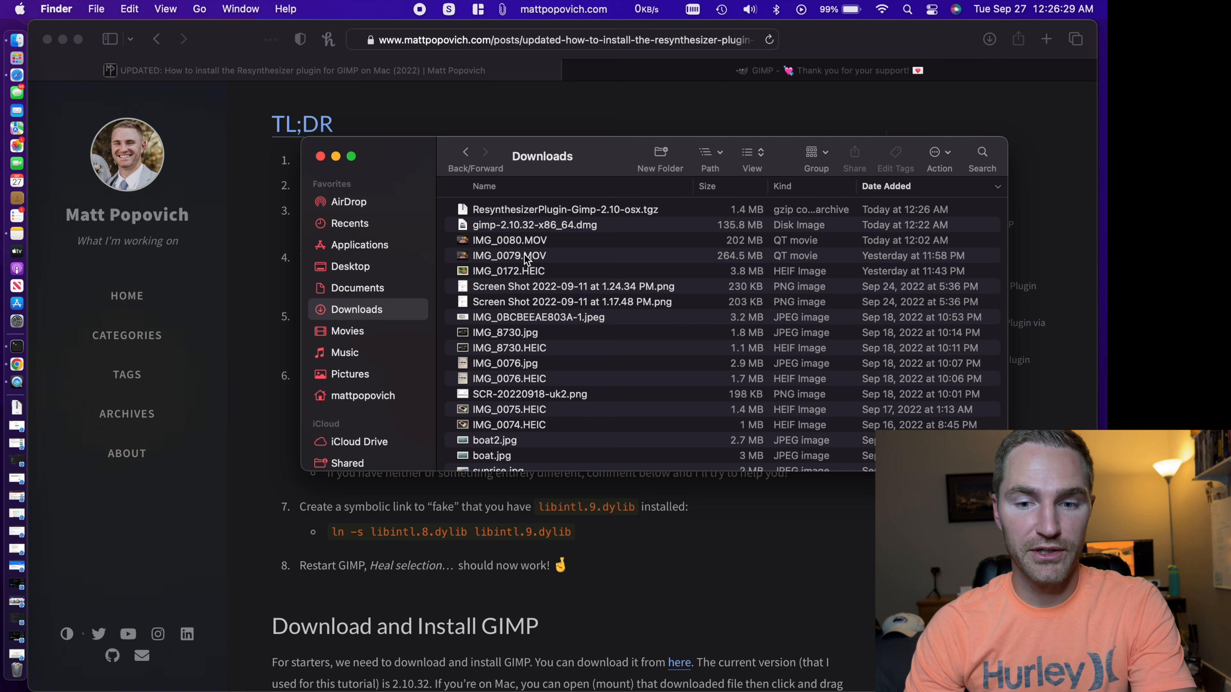
pyautogui.doubleClick(645, 209)
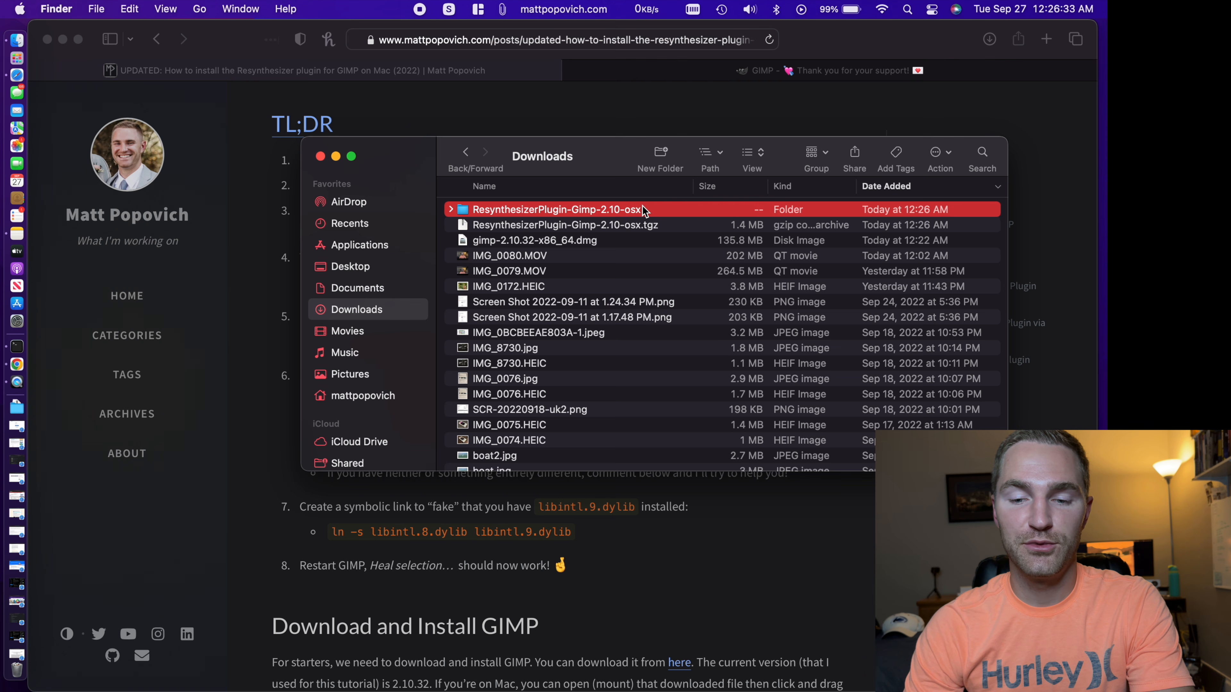
pyautogui.doubleClick(627, 211)
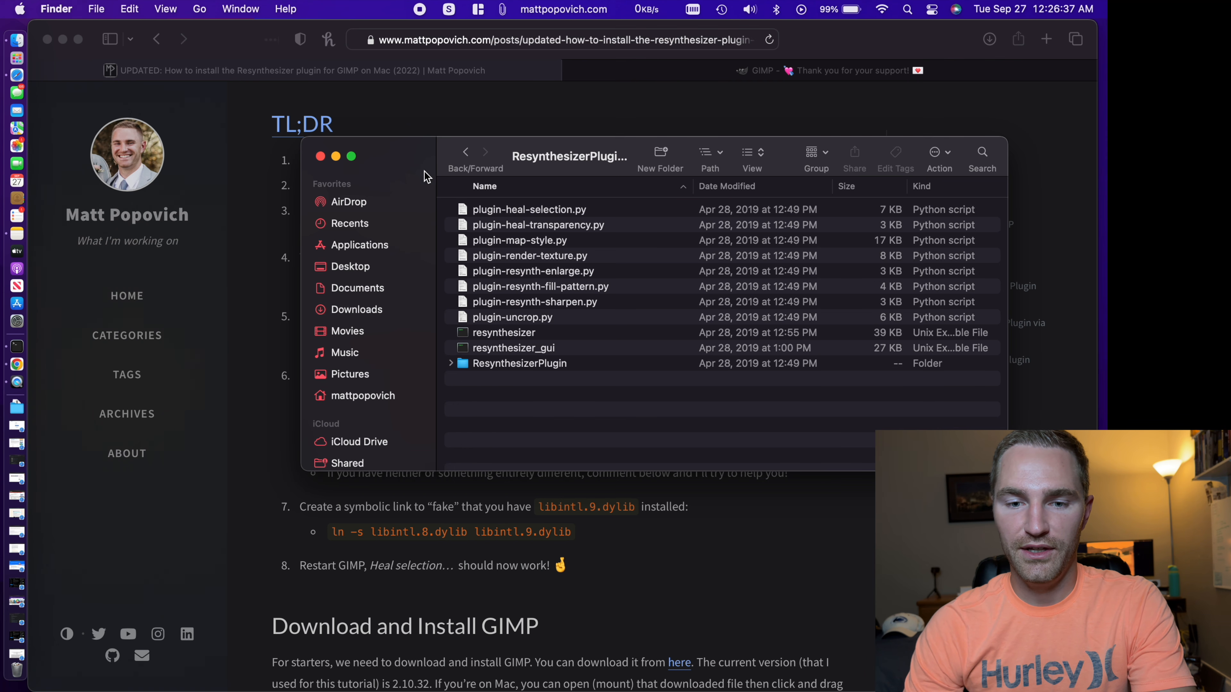
# Step: Copy the path /Applications/GIMP-2.10.app/Contents/Resources/lib/gimp/2.0/plug-ins from item 3 of the article in Safari
pyautogui.moveTo(419, 160); pyautogui.dragTo(407, 296)
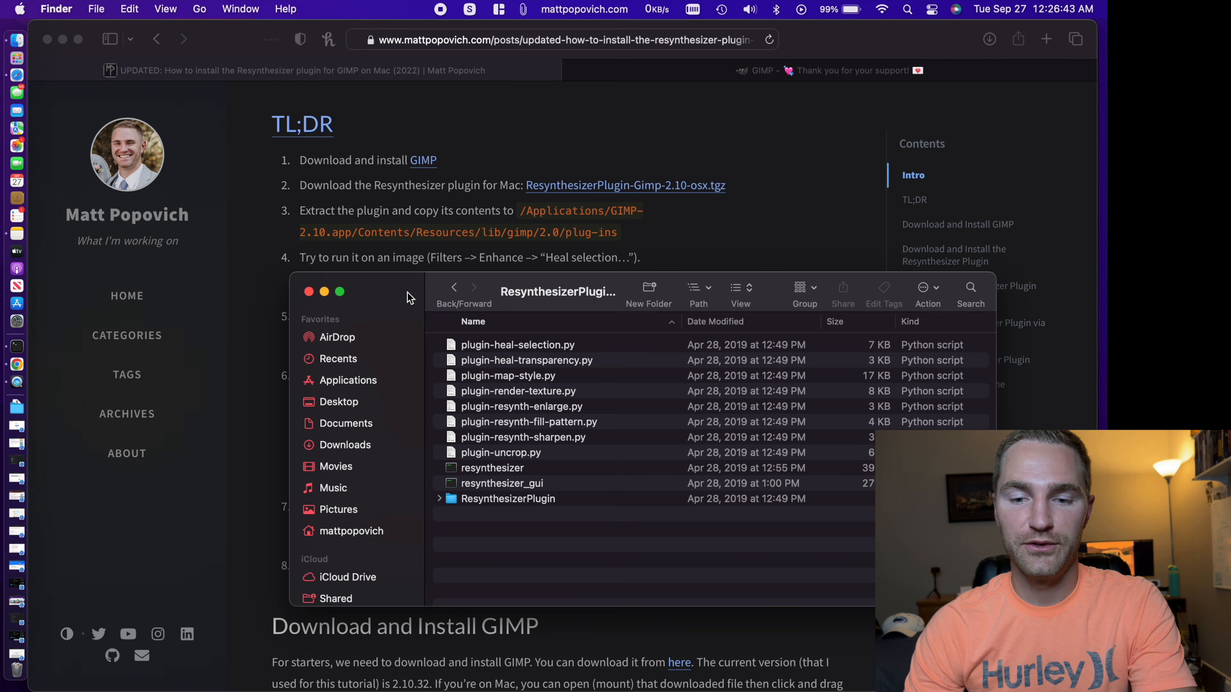
pyautogui.click(533, 234)
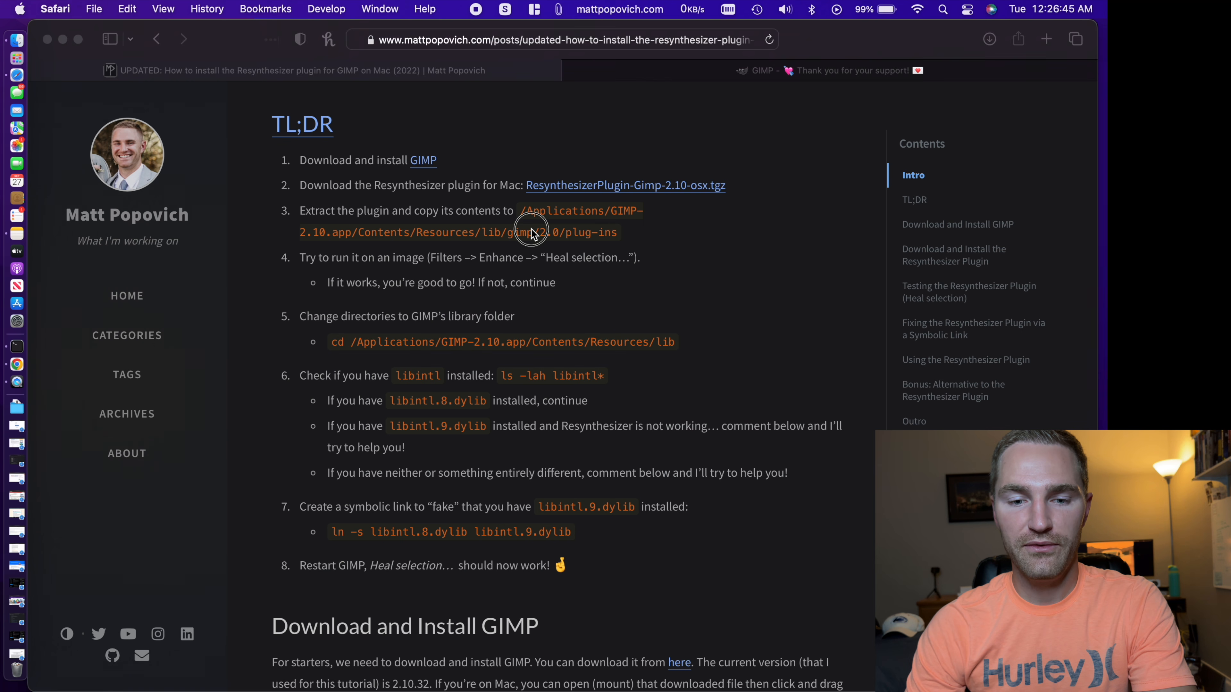
pyautogui.moveTo(520, 210); pyautogui.dragTo(616, 237)
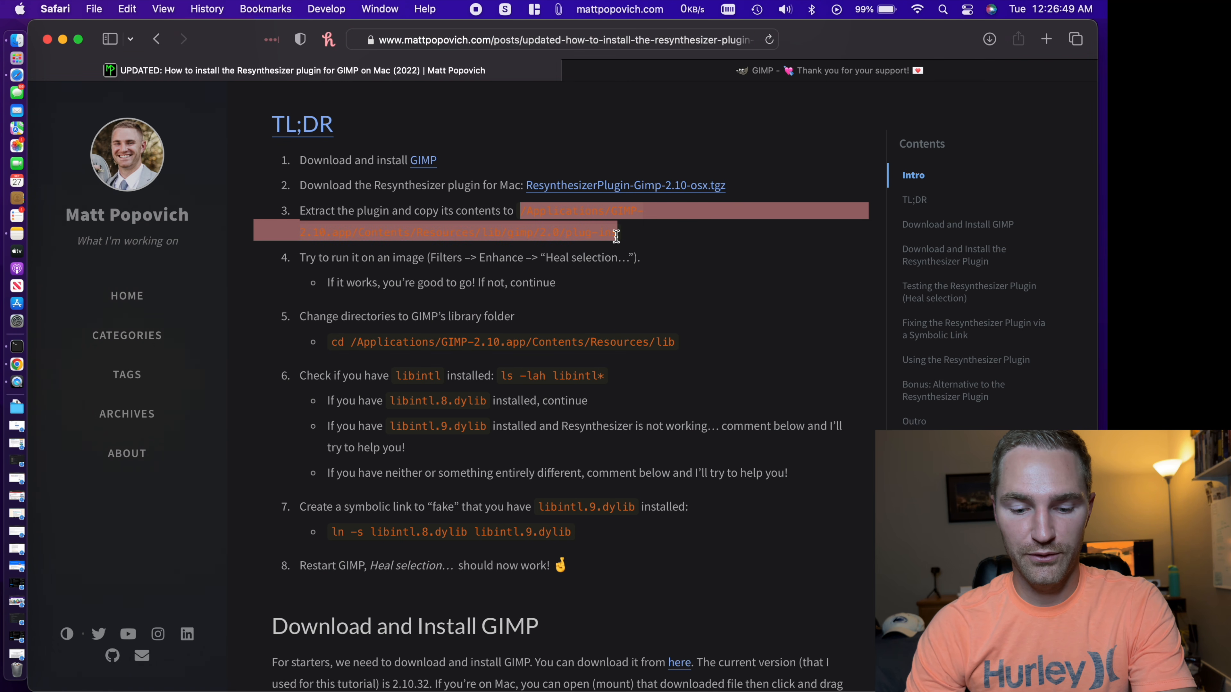
pyautogui.press('super+c')
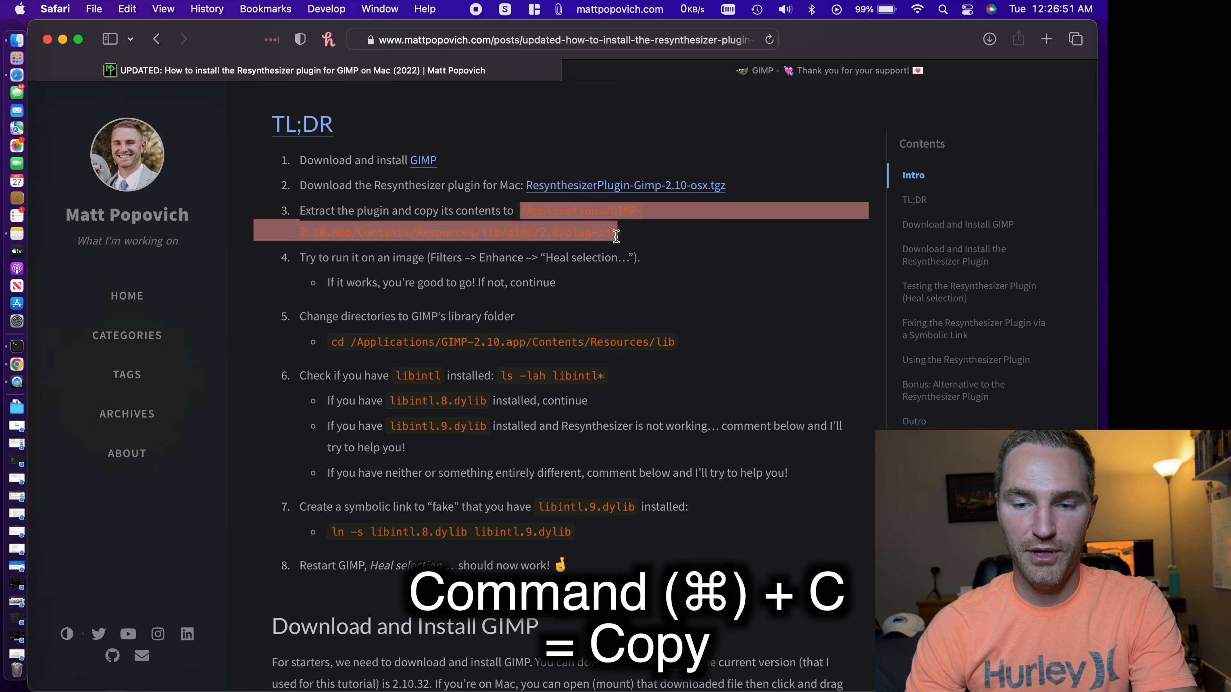
# Step: Open GIMP's plug-ins folder in a new Finder tab using the copied path, and check its folder hierarchy
pyautogui.hotkey('ctrl', 'Up')
pyautogui.click(727, 550)
pyautogui.moveTo(419, 280); pyautogui.dragTo(400, 182)
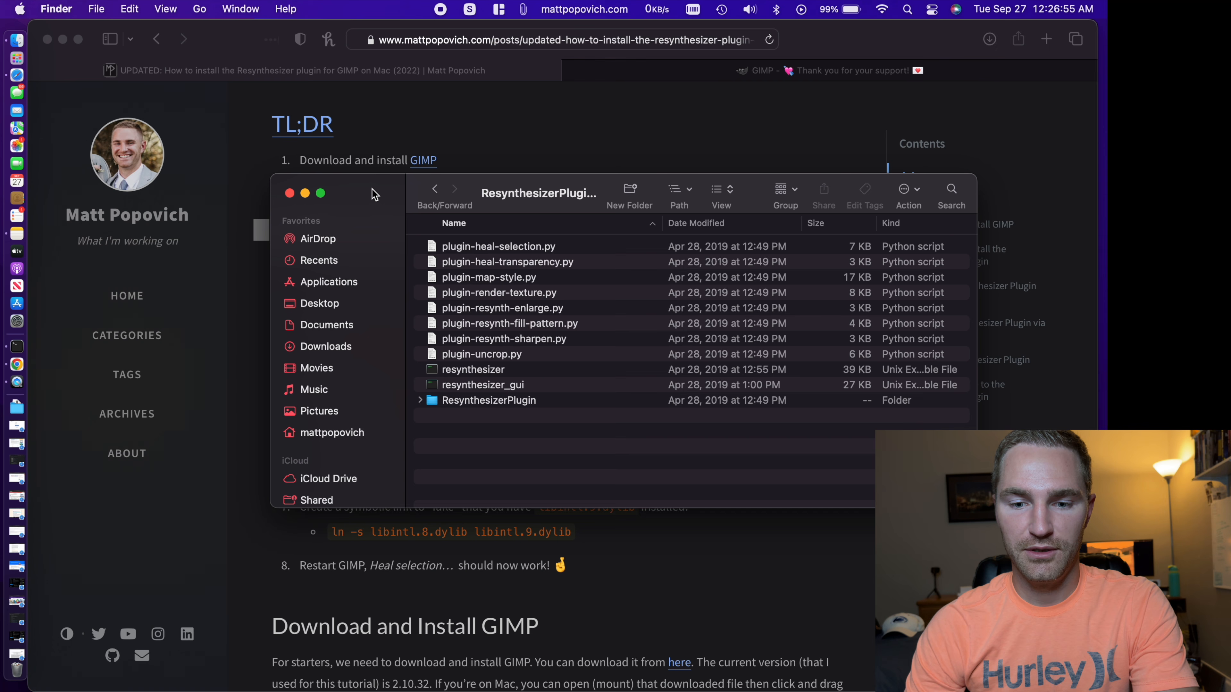
pyautogui.press('super+t')
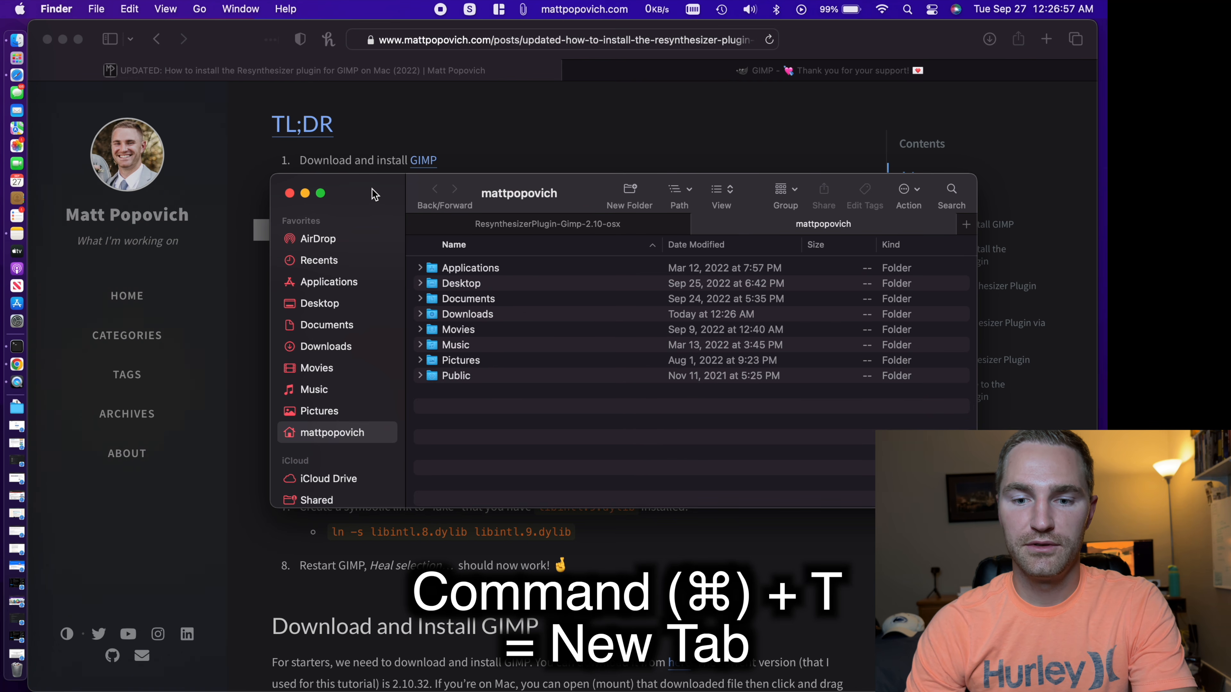
pyautogui.click(199, 9)
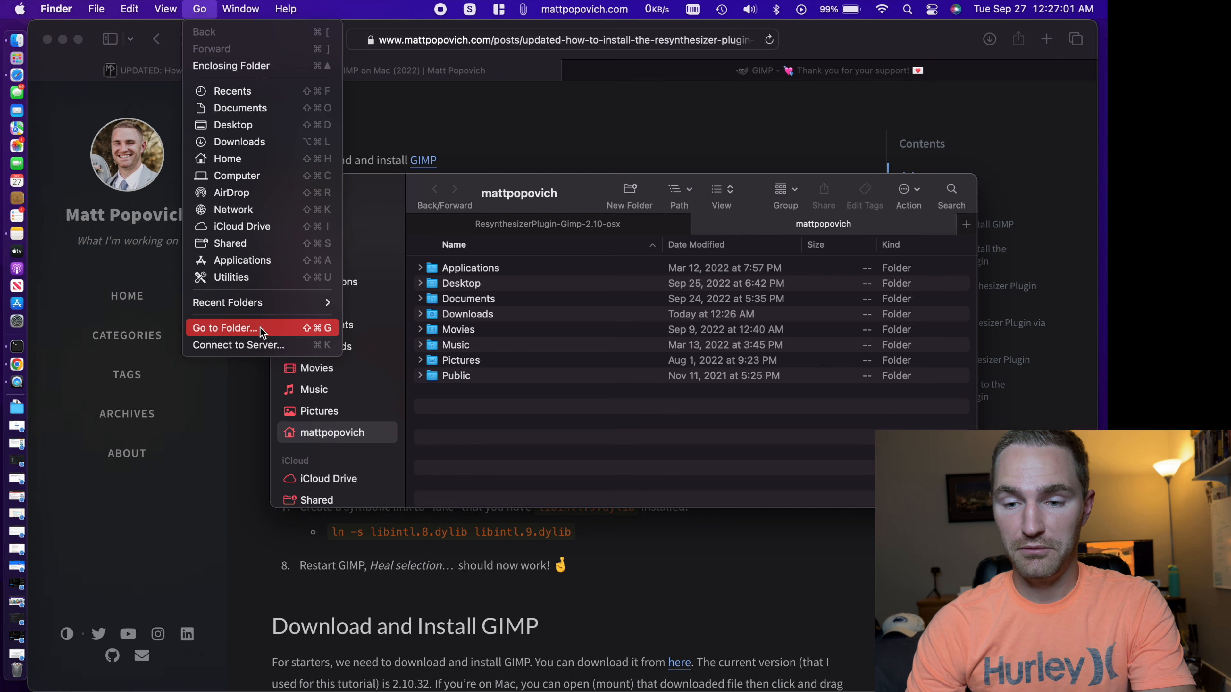
pyautogui.click(283, 332)
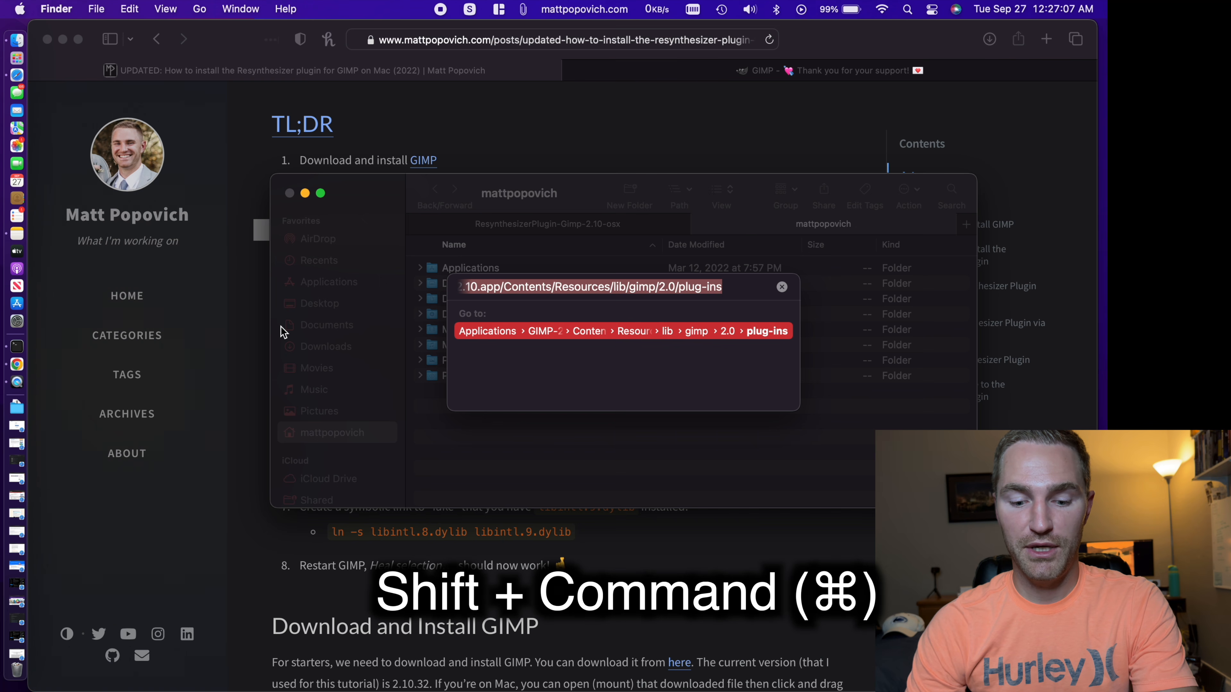
pyautogui.press('super+v')
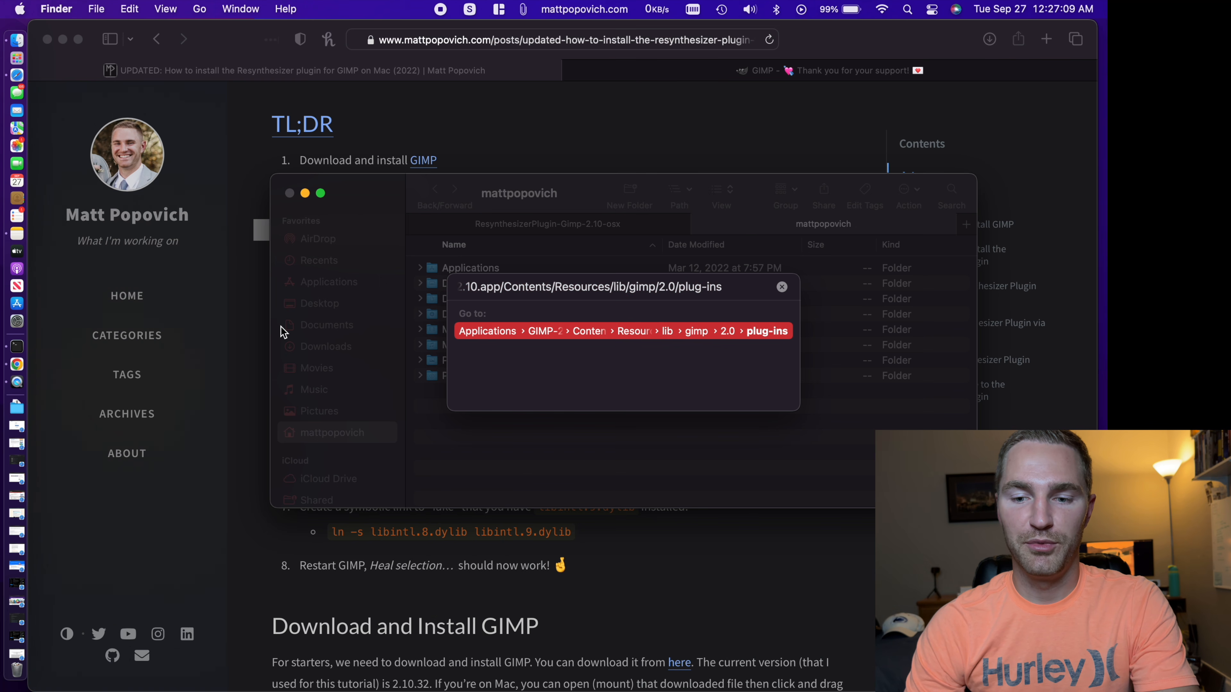
pyautogui.press('Return')
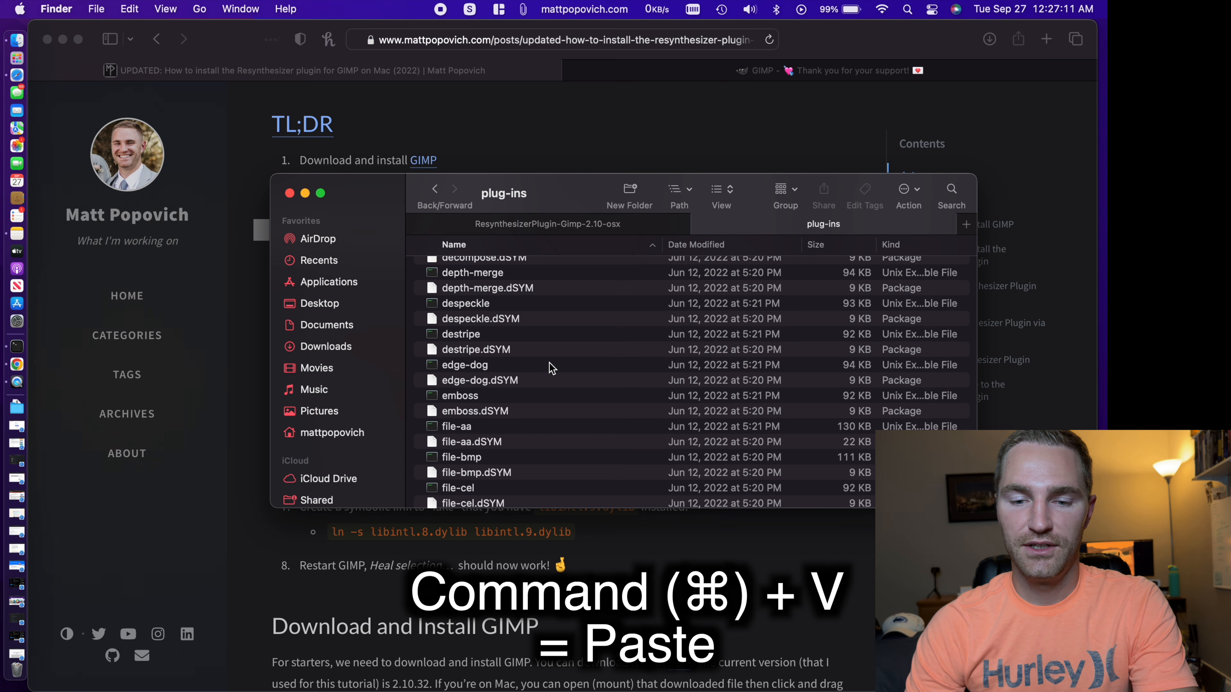
pyautogui.scroll(10, 647, 303)
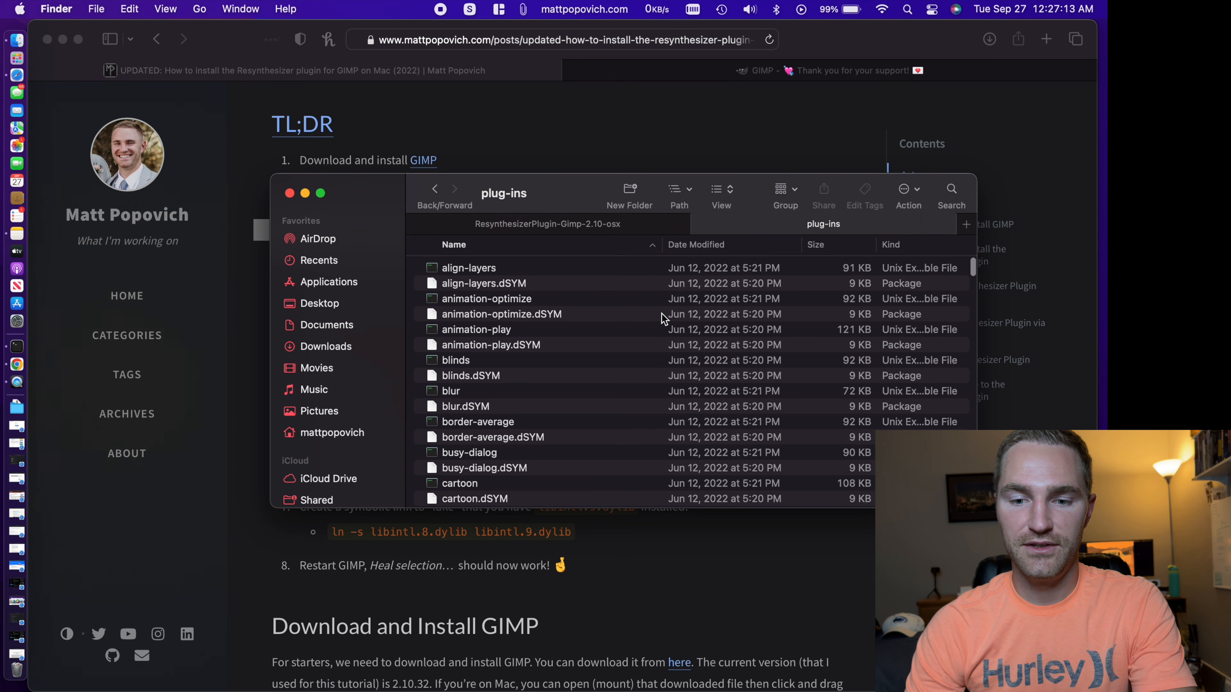
pyautogui.click(683, 190)
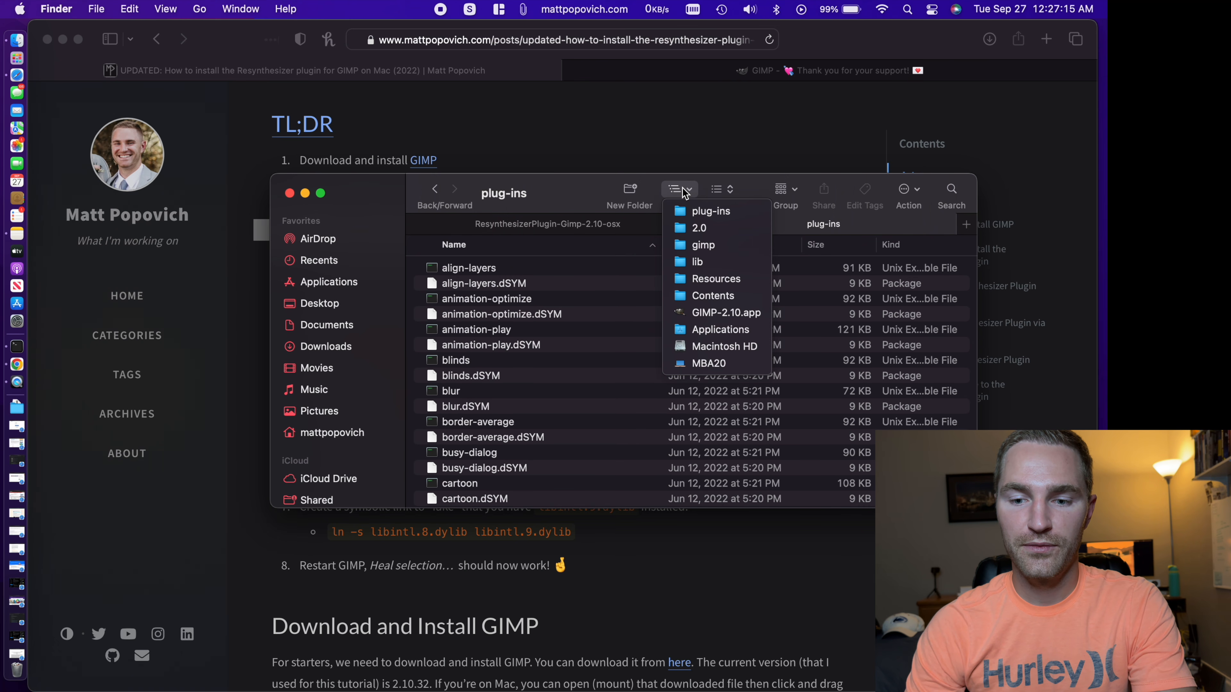
pyautogui.click(637, 220)
# Step: Move all the contents of the ResynthesizerPlugin-Gimp-2.10-osx folder into the plug-ins folder
pyautogui.click(627, 224)
pyautogui.click(592, 320)
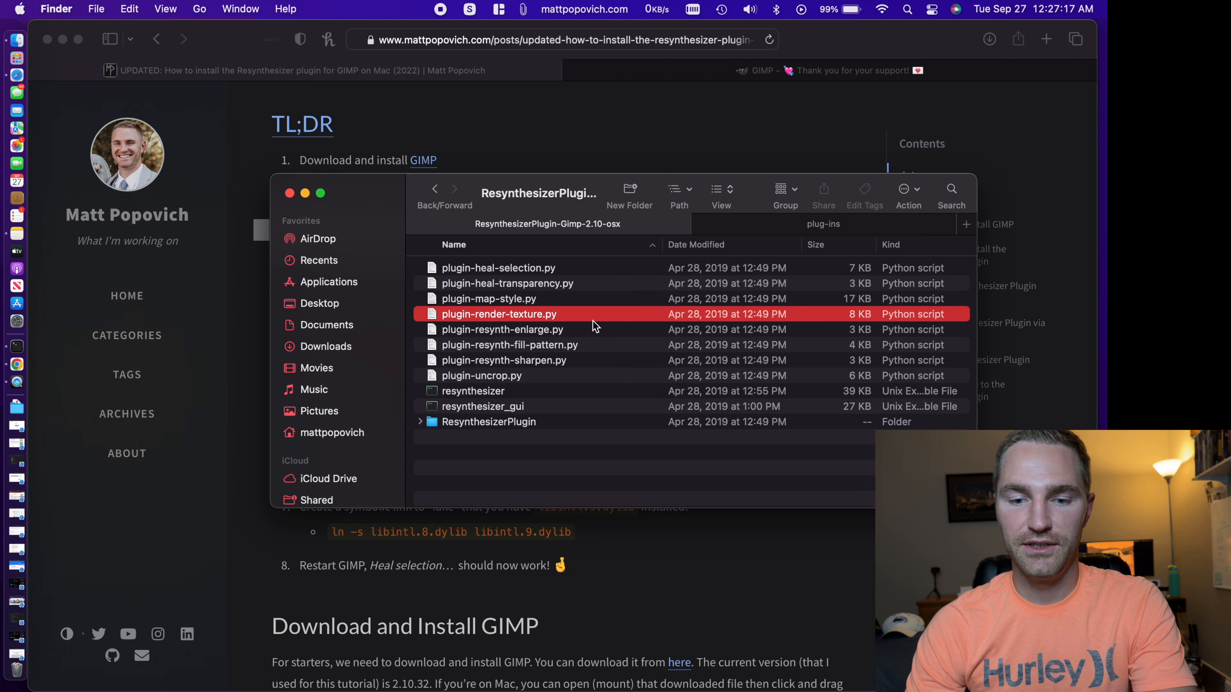
pyautogui.press('super+a')
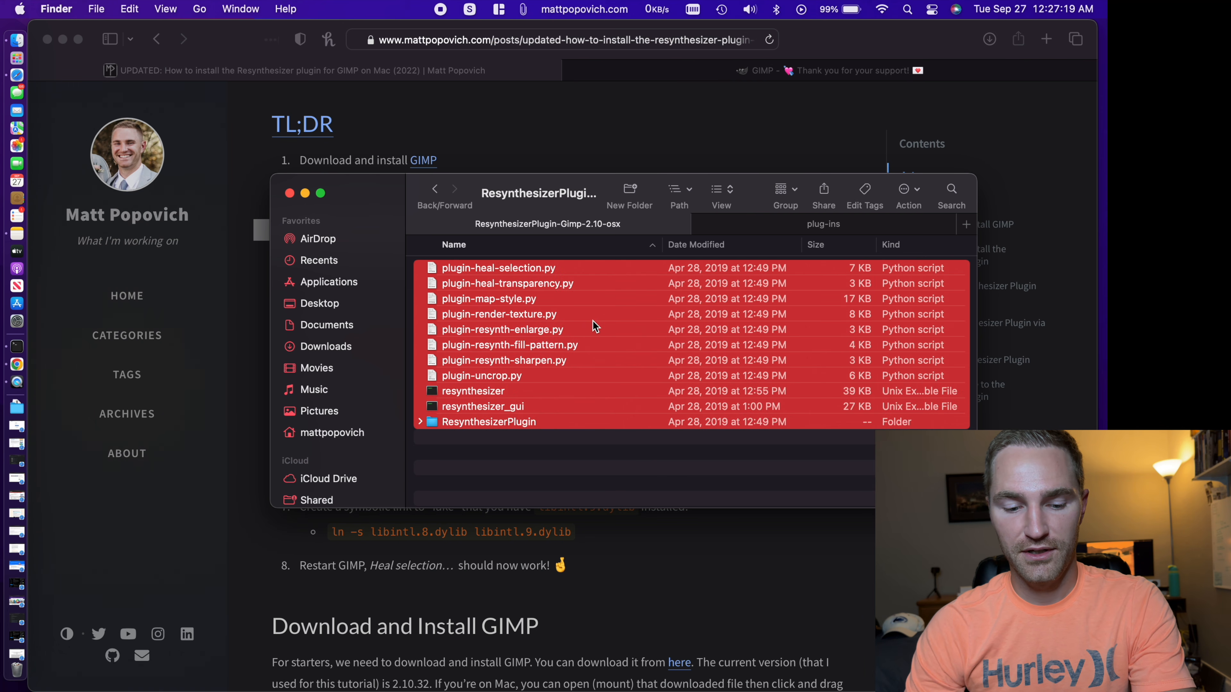
pyautogui.moveTo(595, 326); pyautogui.dragTo(834, 227)
pyautogui.click(835, 228)
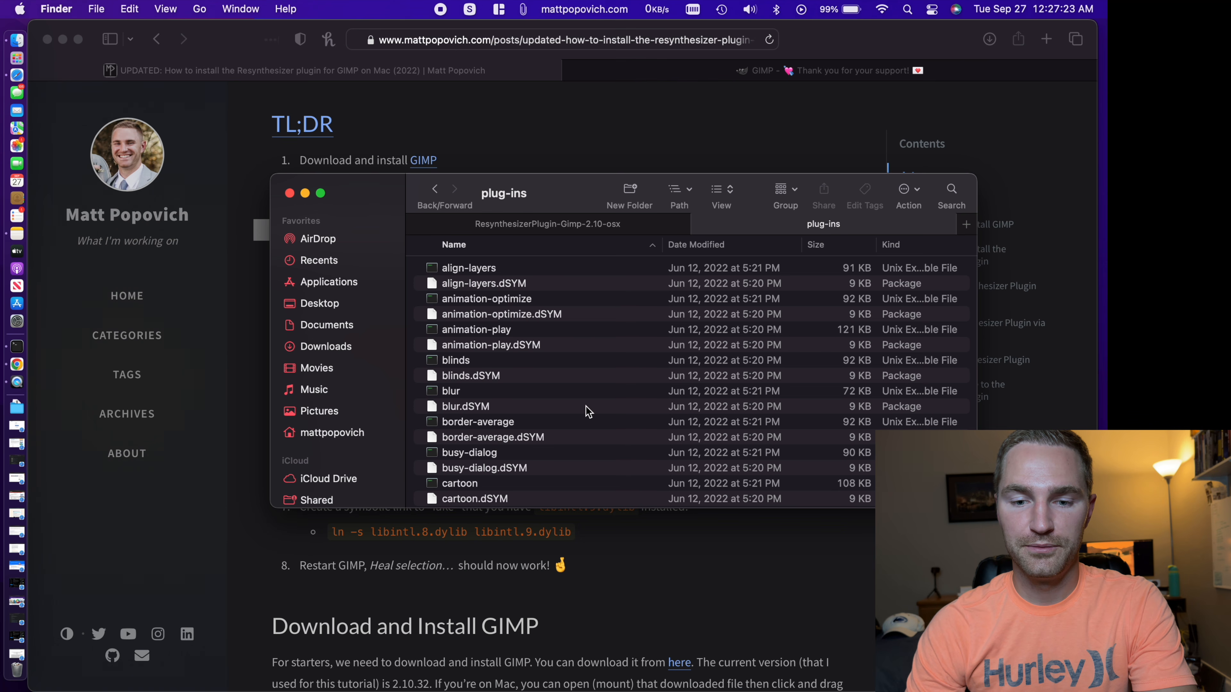
# Step: Look through the plug-ins folder for the Resynthesizer files and the ResynthesizerPlugin folder
pyautogui.scroll(-20, 585, 407)
pyautogui.scroll(-20, 588, 411)
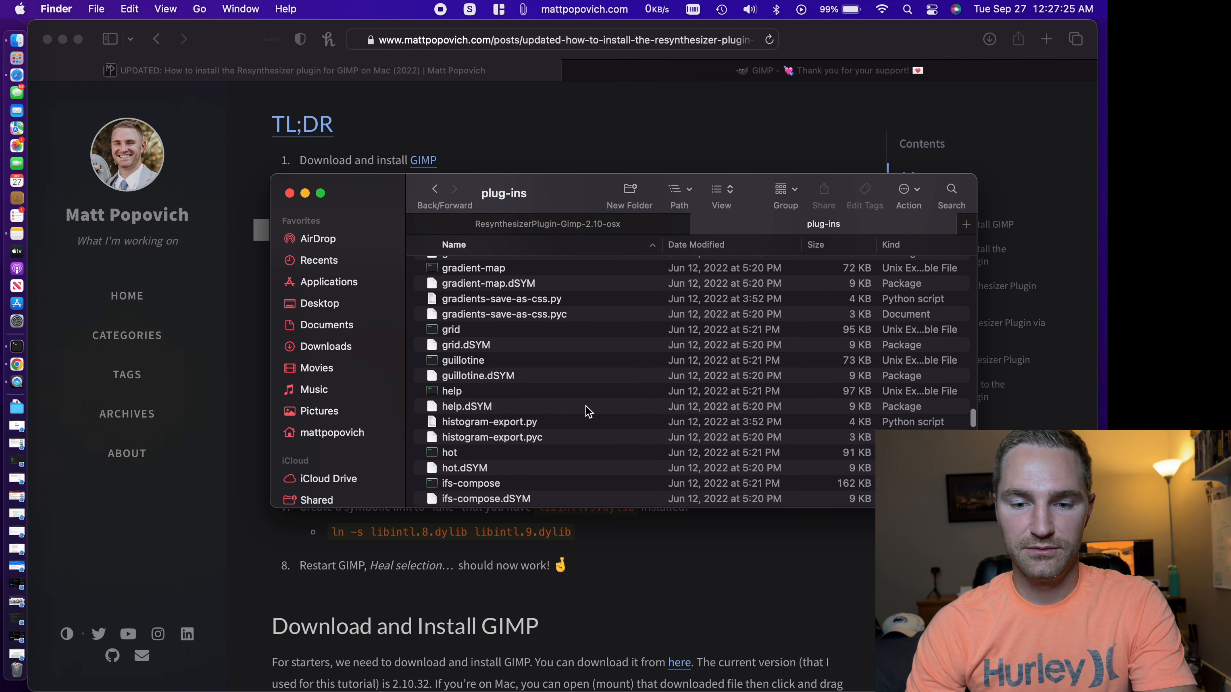
pyautogui.scroll(3, 588, 411)
pyautogui.scroll(-8, 587, 411)
pyautogui.click(592, 414)
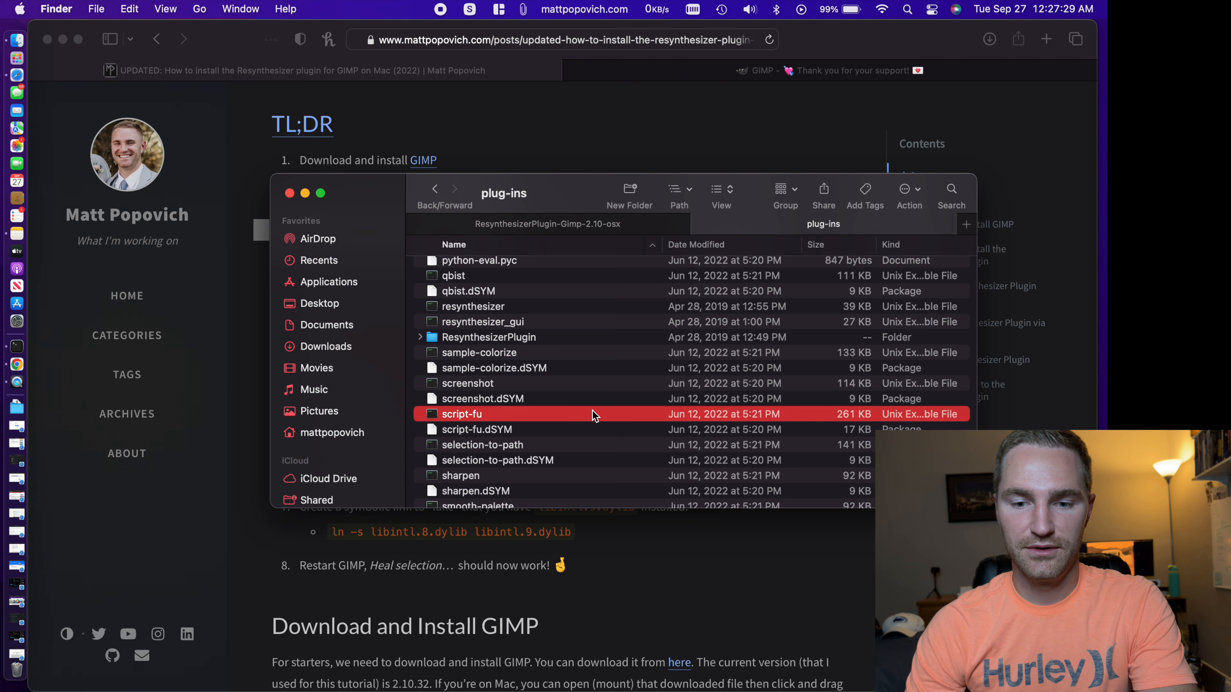
pyautogui.click(552, 342)
pyautogui.press('Up')
pyautogui.press('Up')
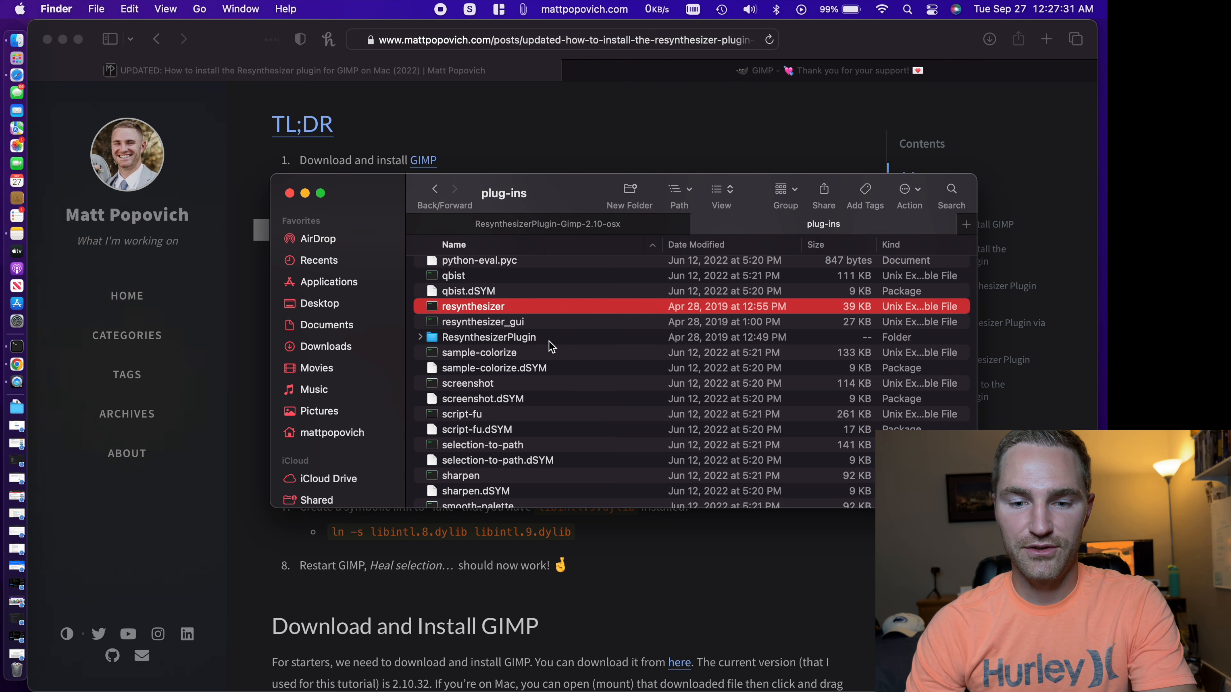
pyautogui.scroll(-12, 552, 345)
pyautogui.scroll(15, 551, 345)
pyautogui.scroll(-2, 591, 341)
pyautogui.click(626, 334)
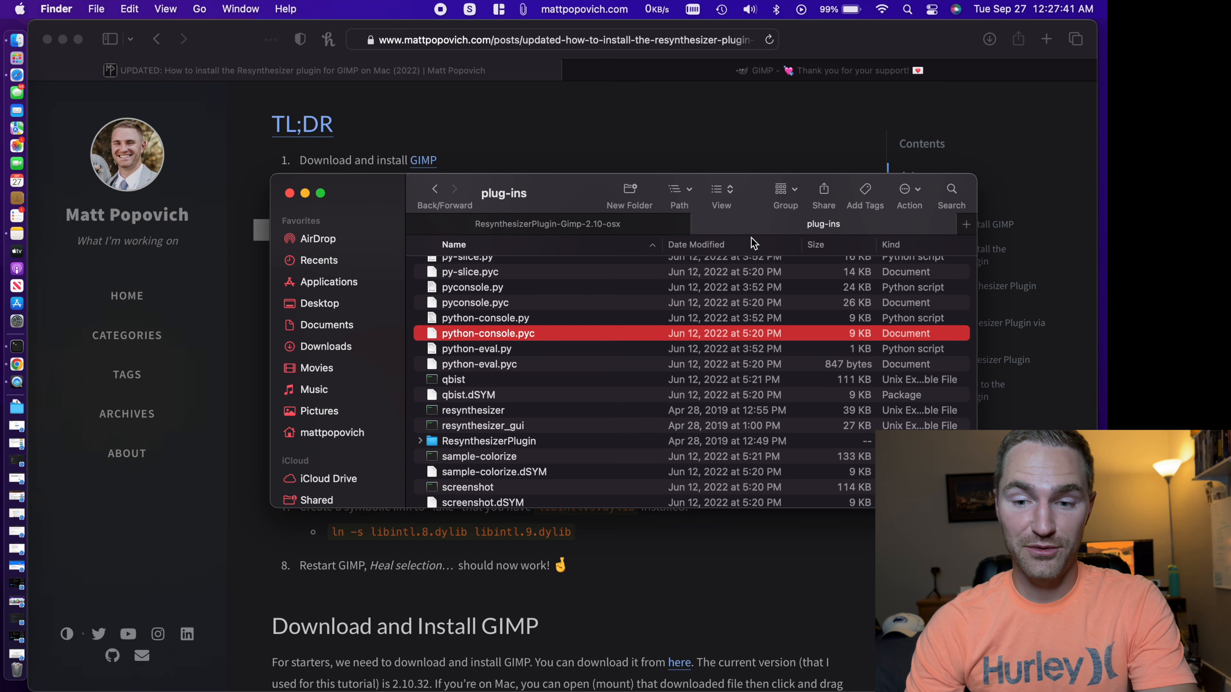
# Step: Close both Finder tabs and return to the installation article in Safari
pyautogui.press('super+w')
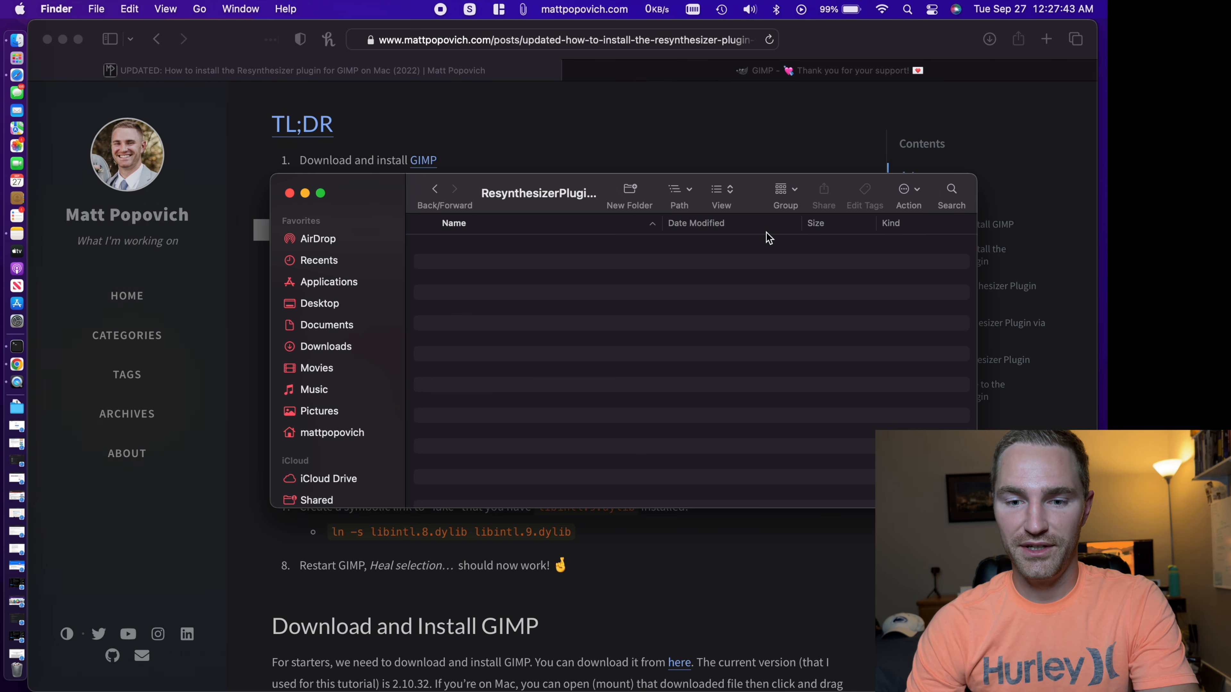
pyautogui.press('super+w')
pyautogui.click(709, 281)
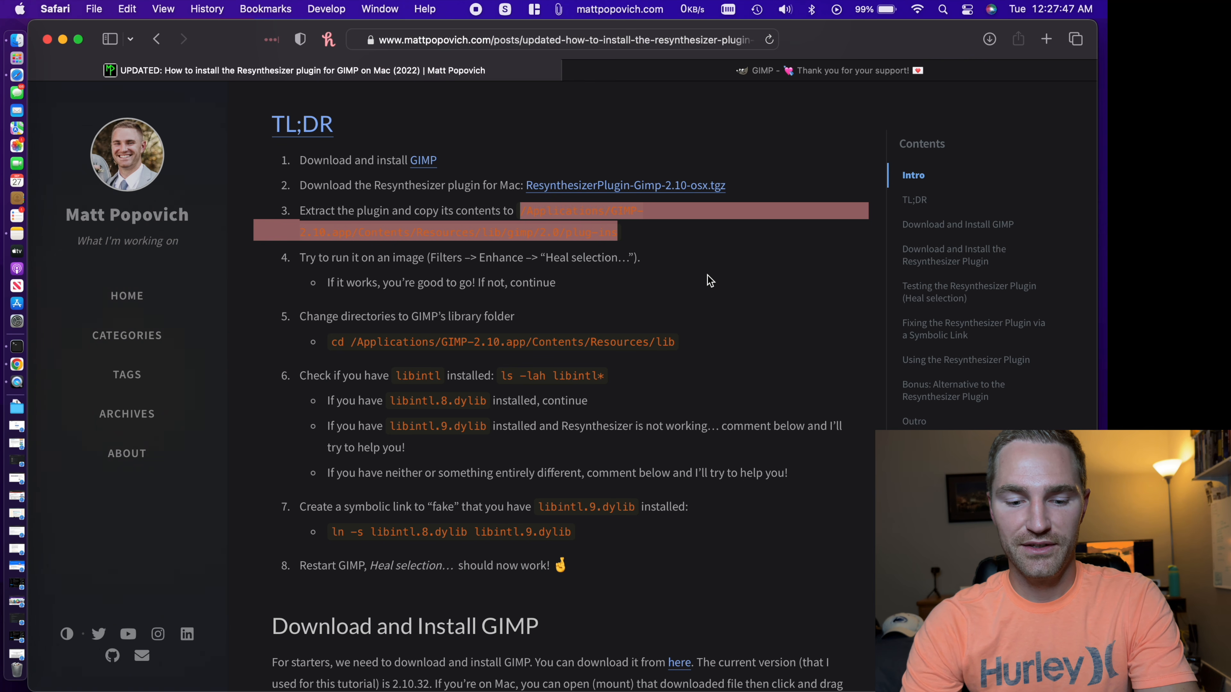
# Step: Find and launch GIMP-2.10.app, and allow it to access files on a network volume
pyautogui.click(945, 11)
pyautogui.write('gimp')
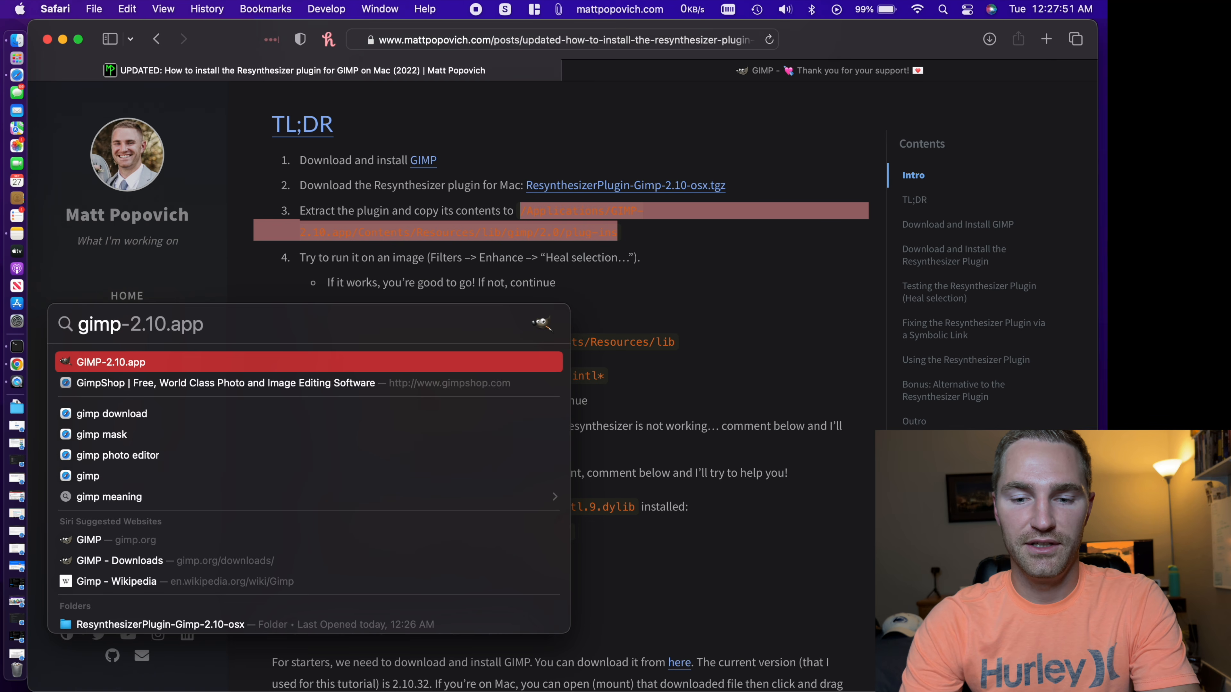
pyautogui.press('Return')
pyautogui.click(623, 321)
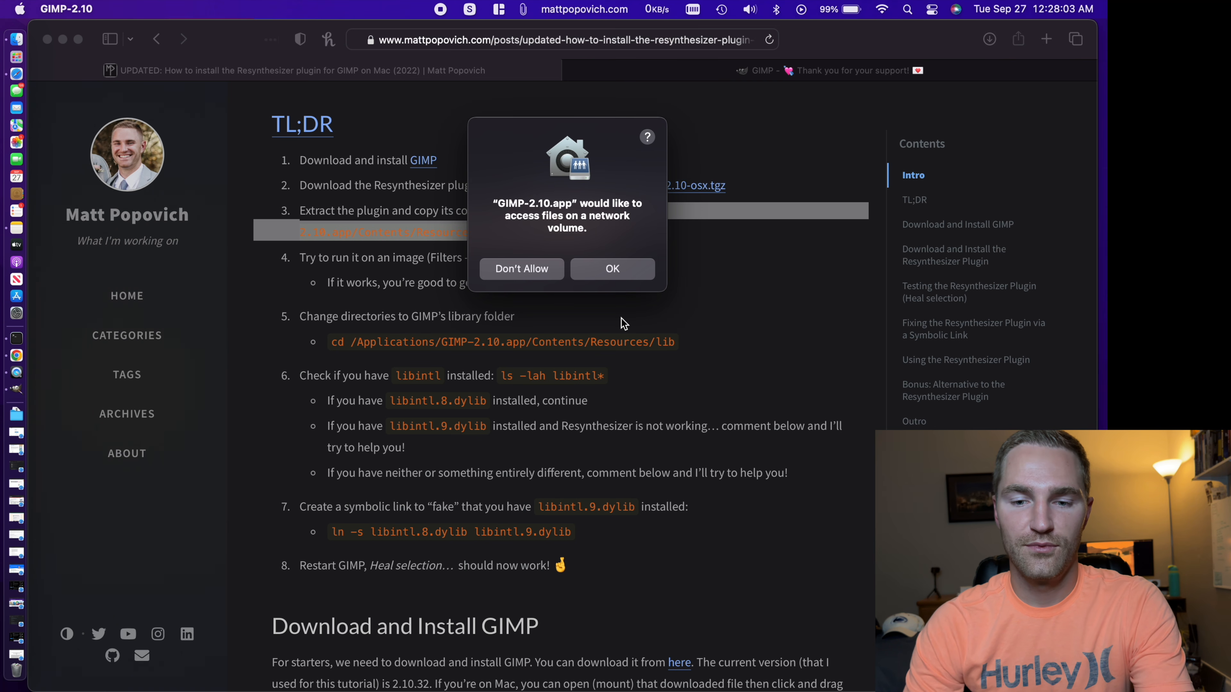
pyautogui.click(612, 269)
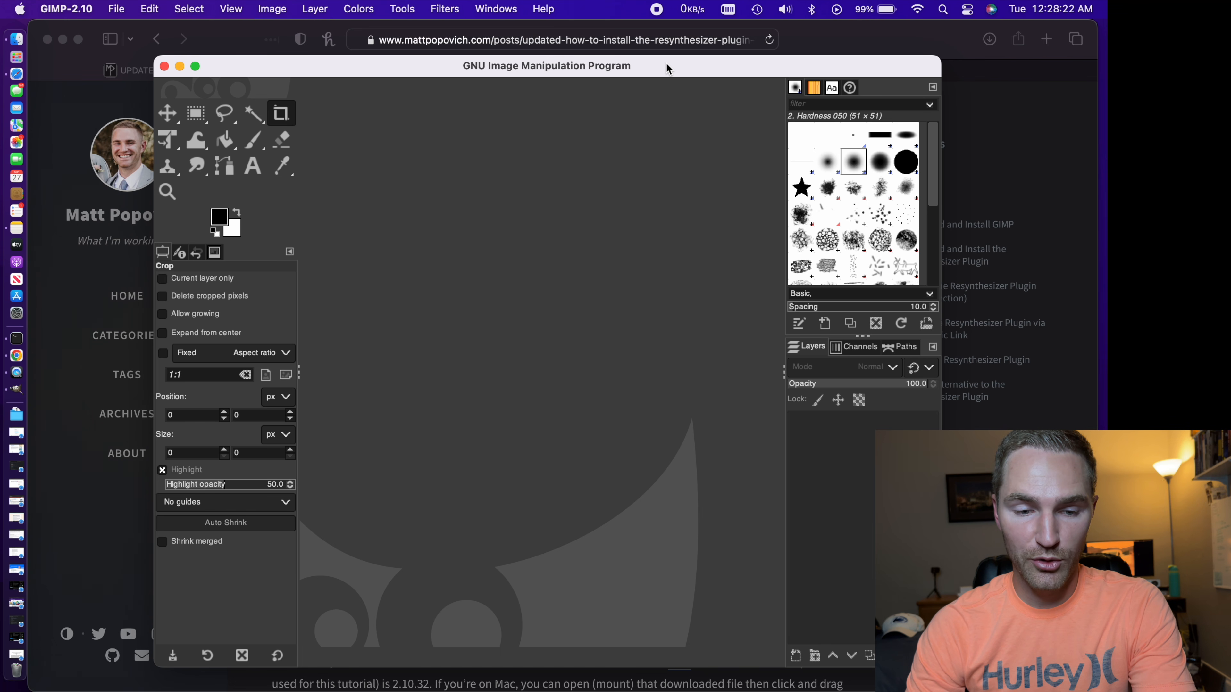
# Step: Open the IMG_0172.HEIC photo from the Downloads stack in GIMP and convert it to the built-in sRGB profile
pyautogui.click(23, 418)
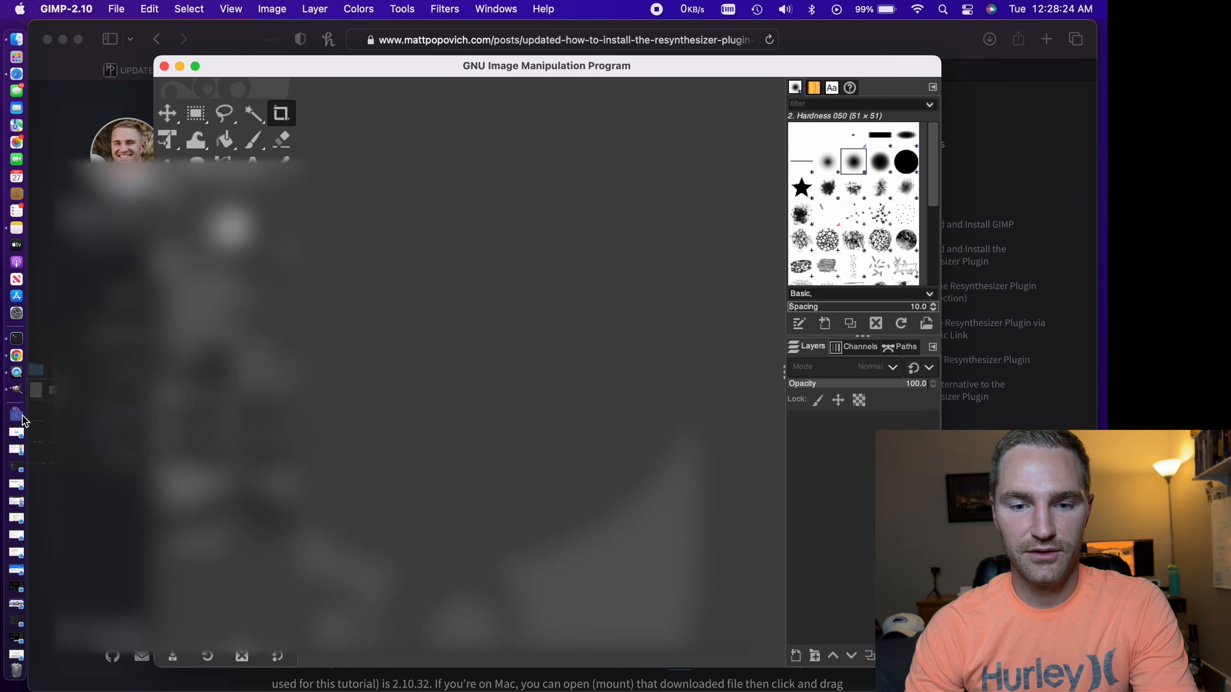
pyautogui.moveTo(593, 201); pyautogui.dragTo(542, 321)
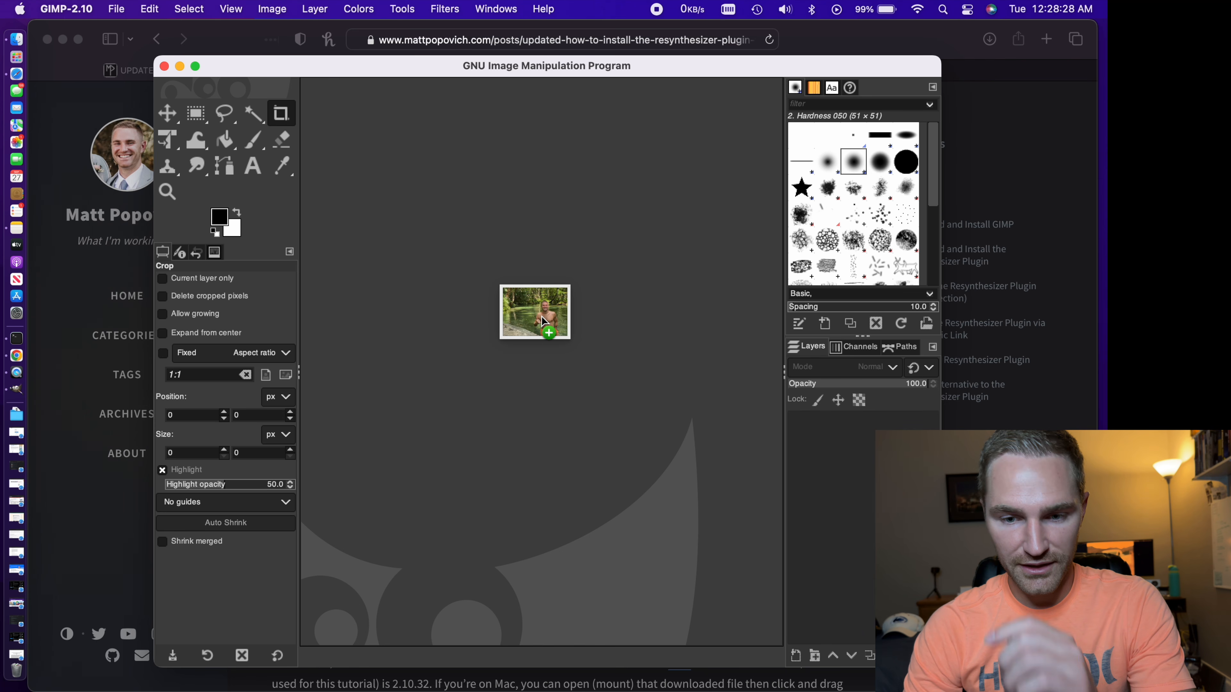
pyautogui.moveTo(543, 321); pyautogui.dragTo(542, 320)
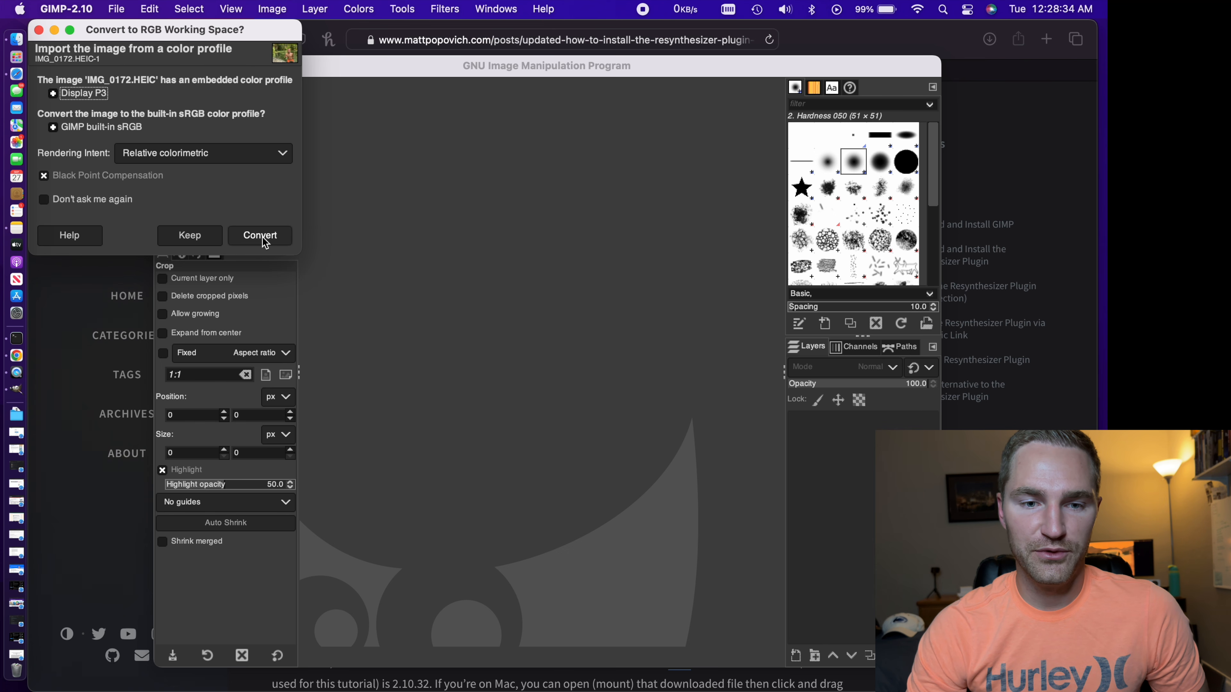
pyautogui.click(281, 237)
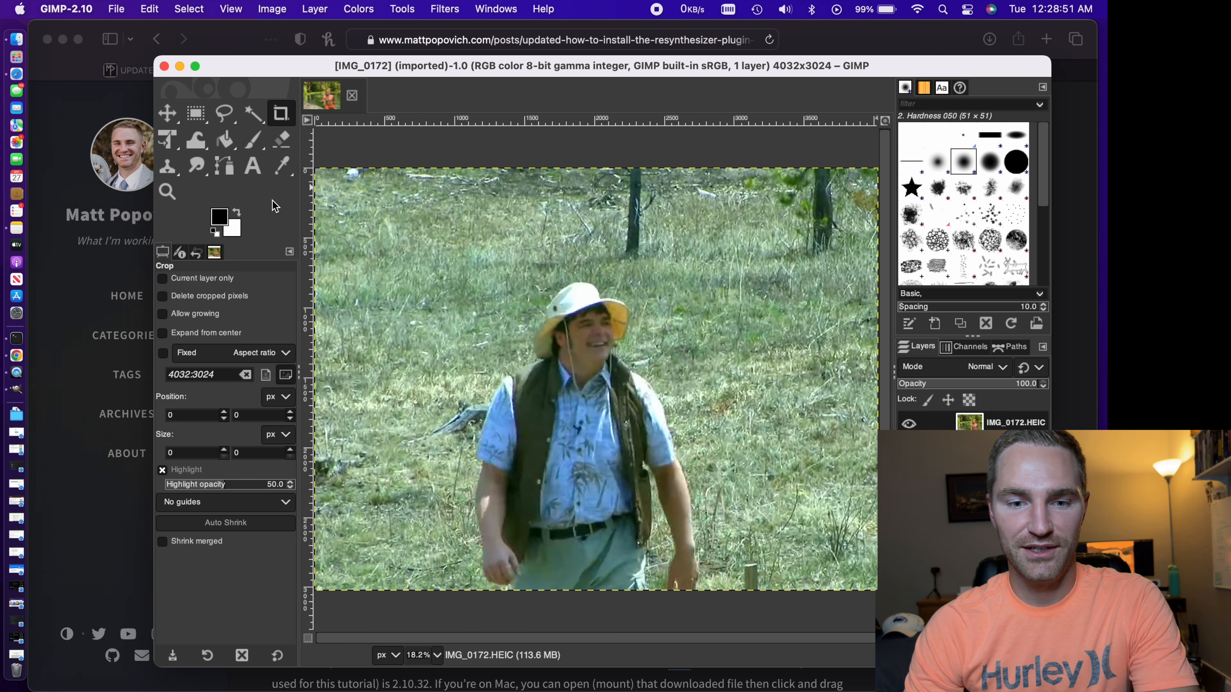
# Step: Select a rectangle of about 1804 × 2288 px around the man in the water and try Heal selection with its default settings
pyautogui.press('r')
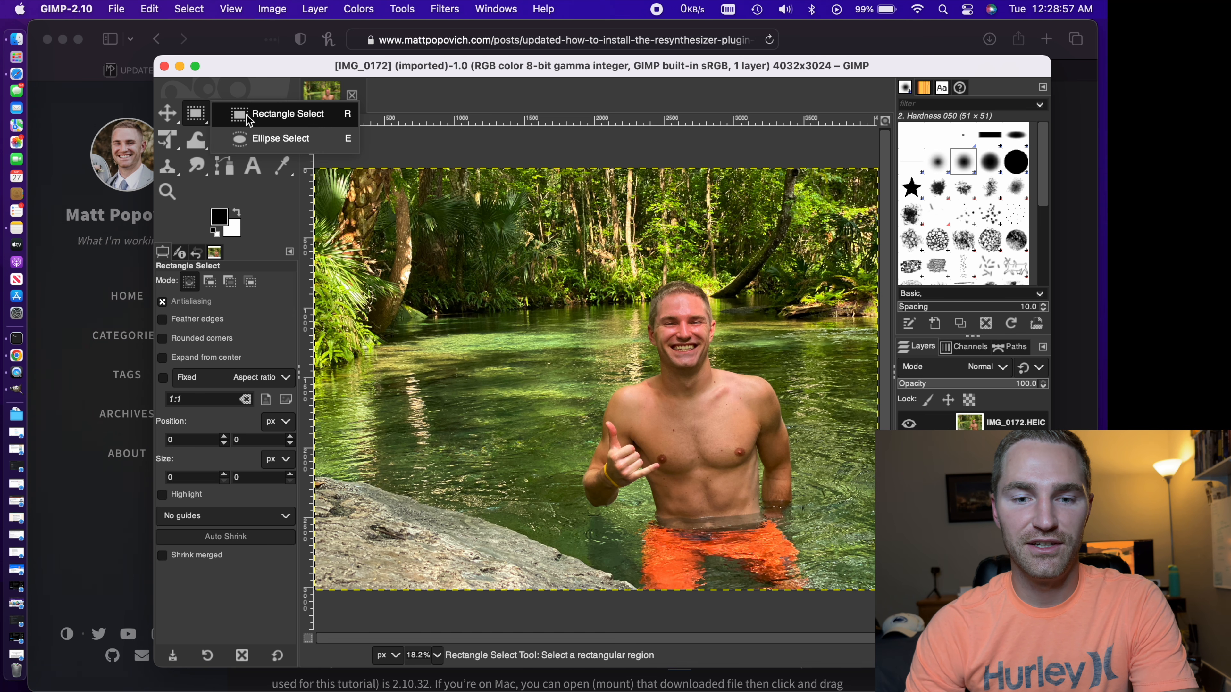
pyautogui.moveTo(573, 275); pyautogui.dragTo(826, 595)
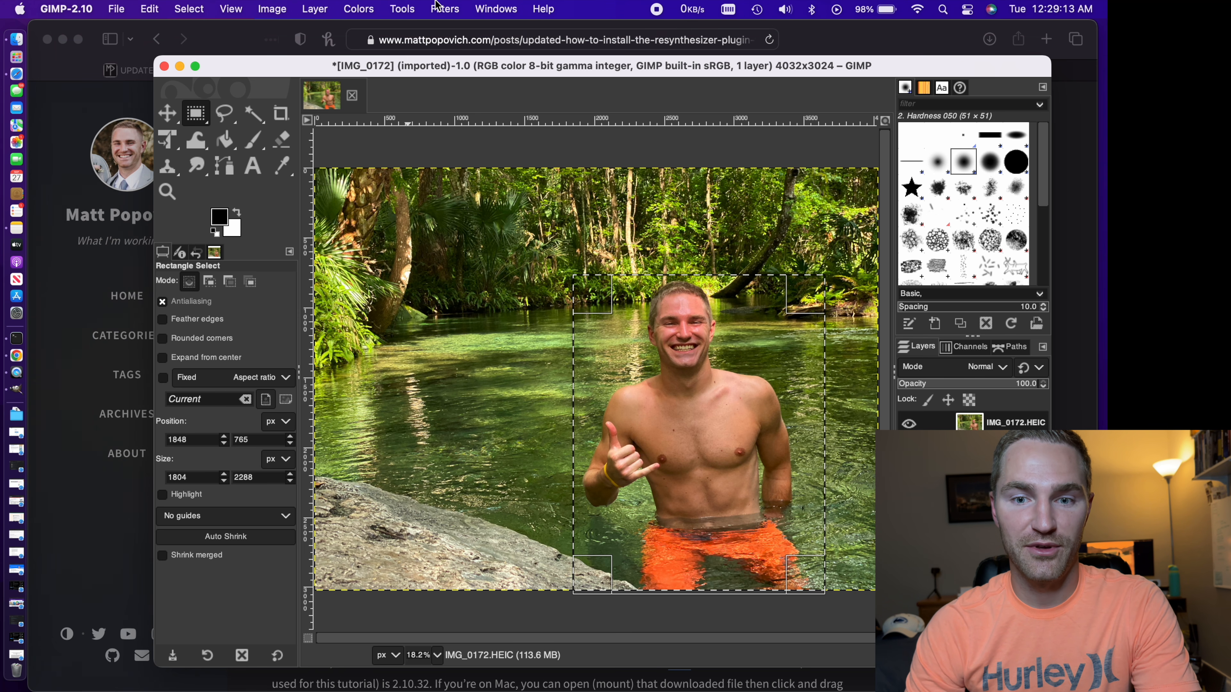
pyautogui.click(440, 8)
pyautogui.moveTo(466, 109)
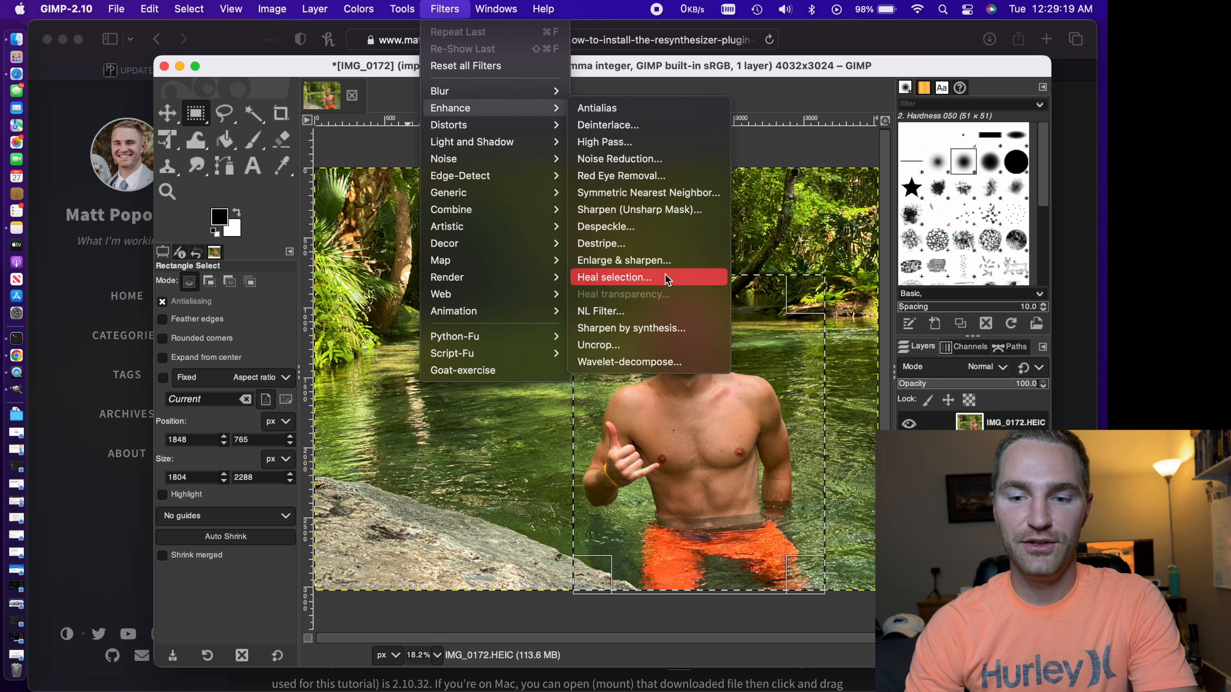
pyautogui.click(630, 278)
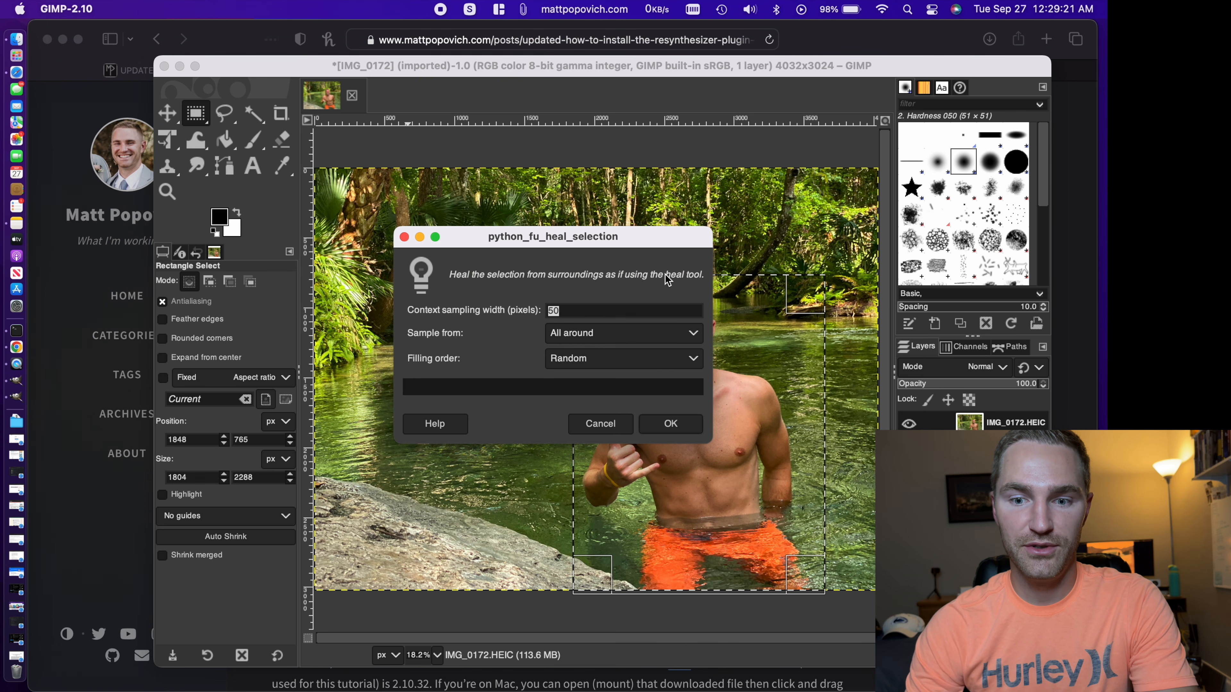
pyautogui.moveTo(647, 245); pyautogui.dragTo(491, 230)
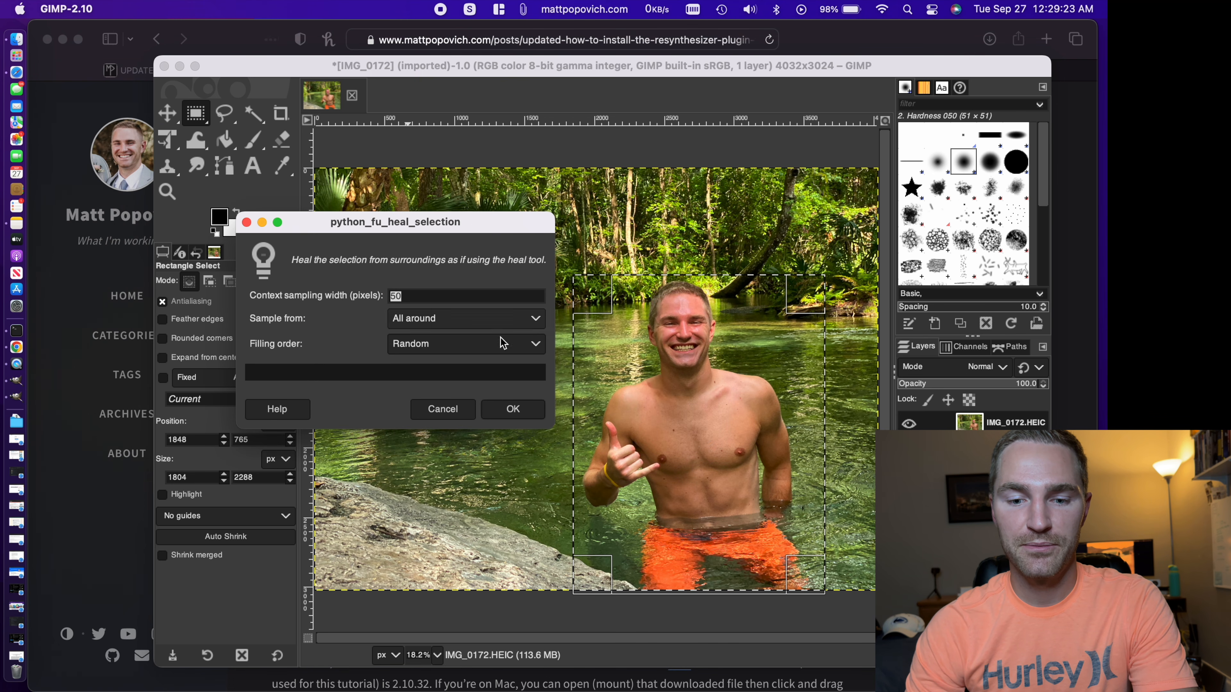
pyautogui.click(522, 416)
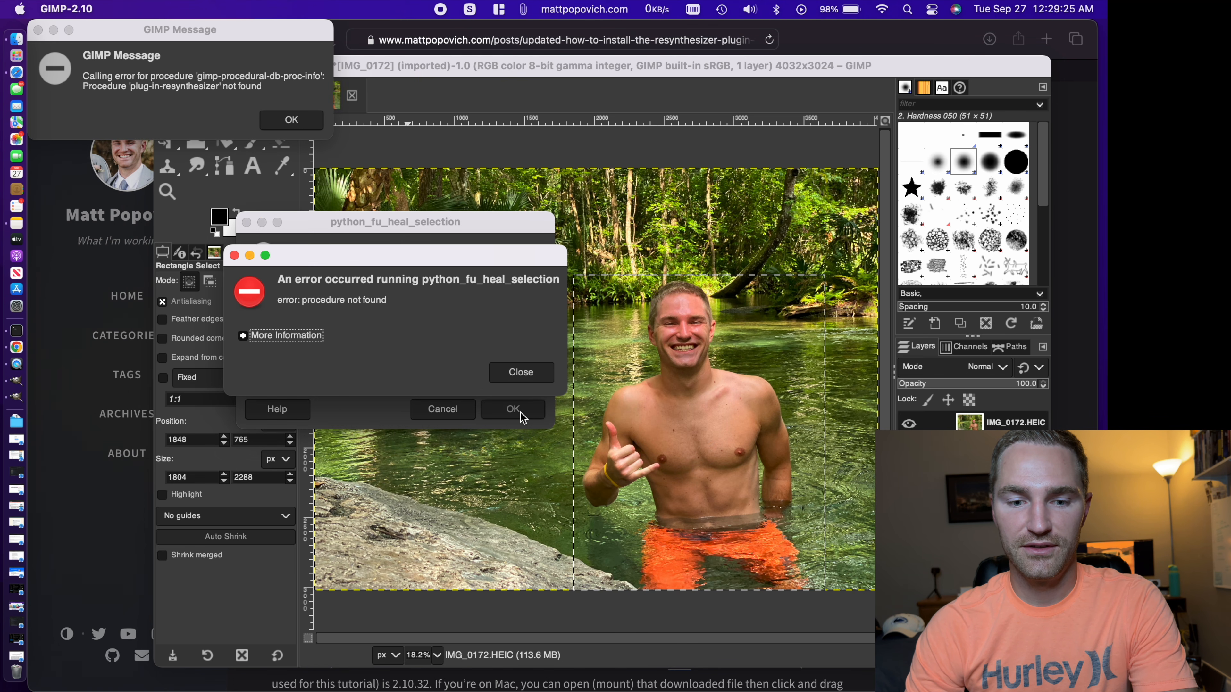
# Step: Expand the details of the heal selection error, and dismiss both error messages
pyautogui.click(272, 339)
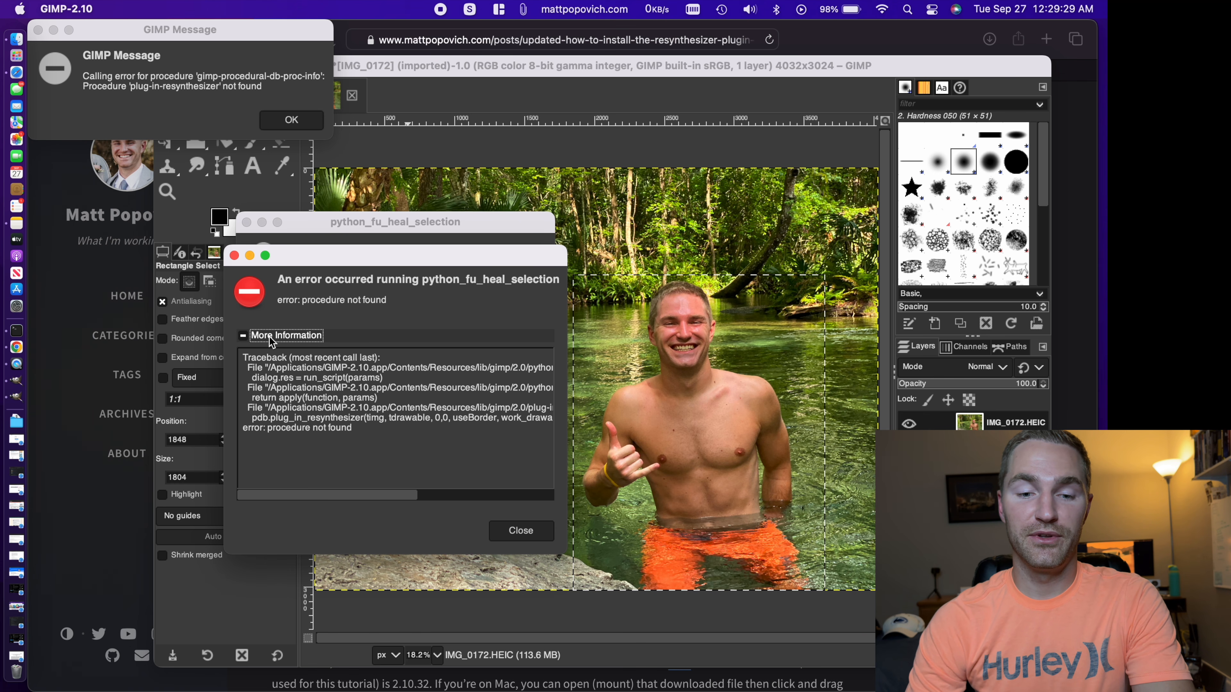
pyautogui.click(523, 534)
pyautogui.click(296, 121)
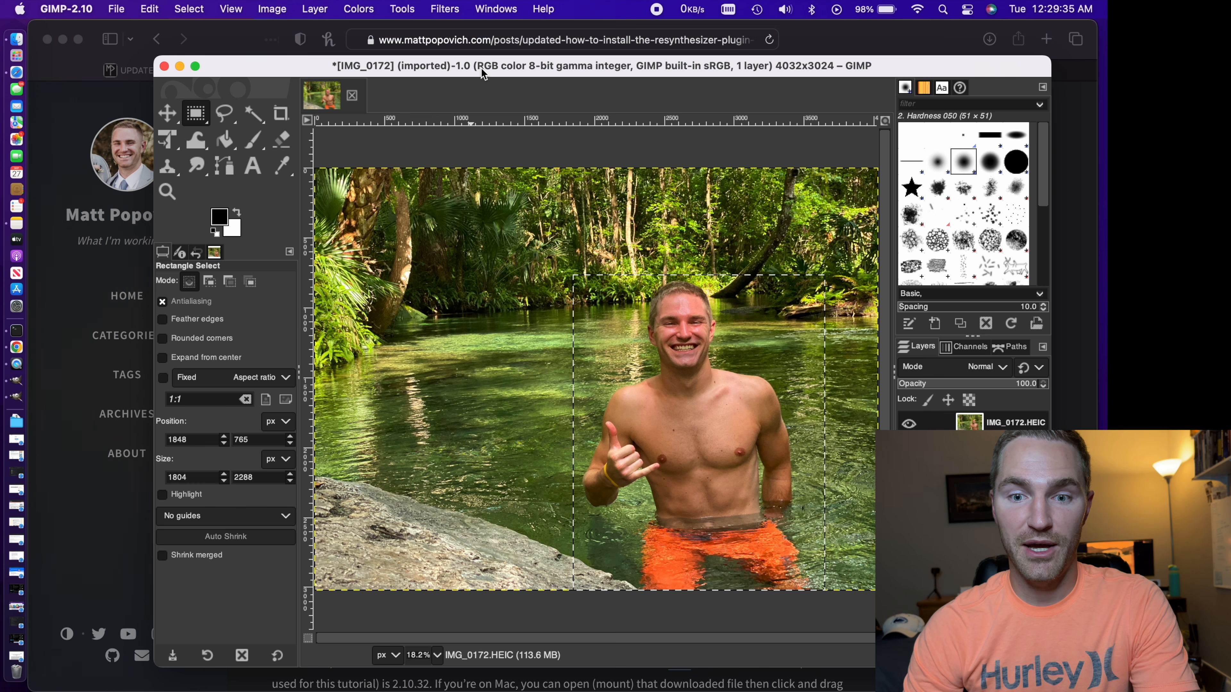
# Step: Switch to the installation article in Safari and review the troubleshooting instructions about libintl.8.dylib
pyautogui.click(75, 406)
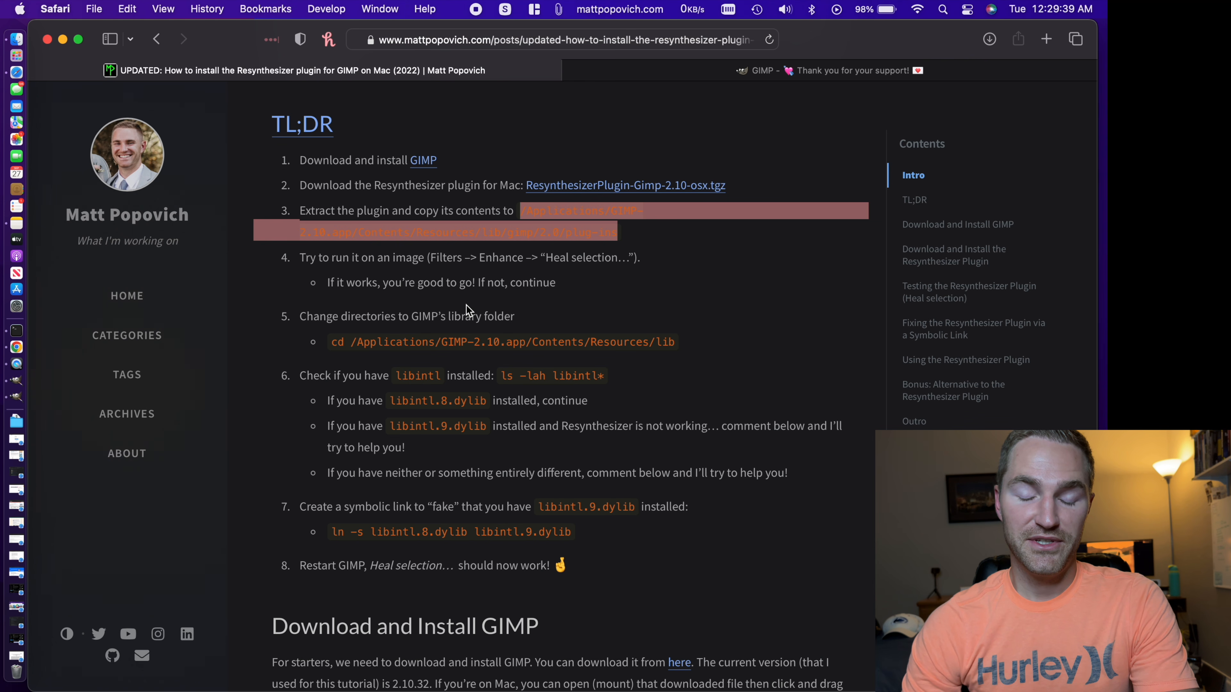
pyautogui.moveTo(391, 401); pyautogui.dragTo(492, 405)
pyautogui.click(492, 406)
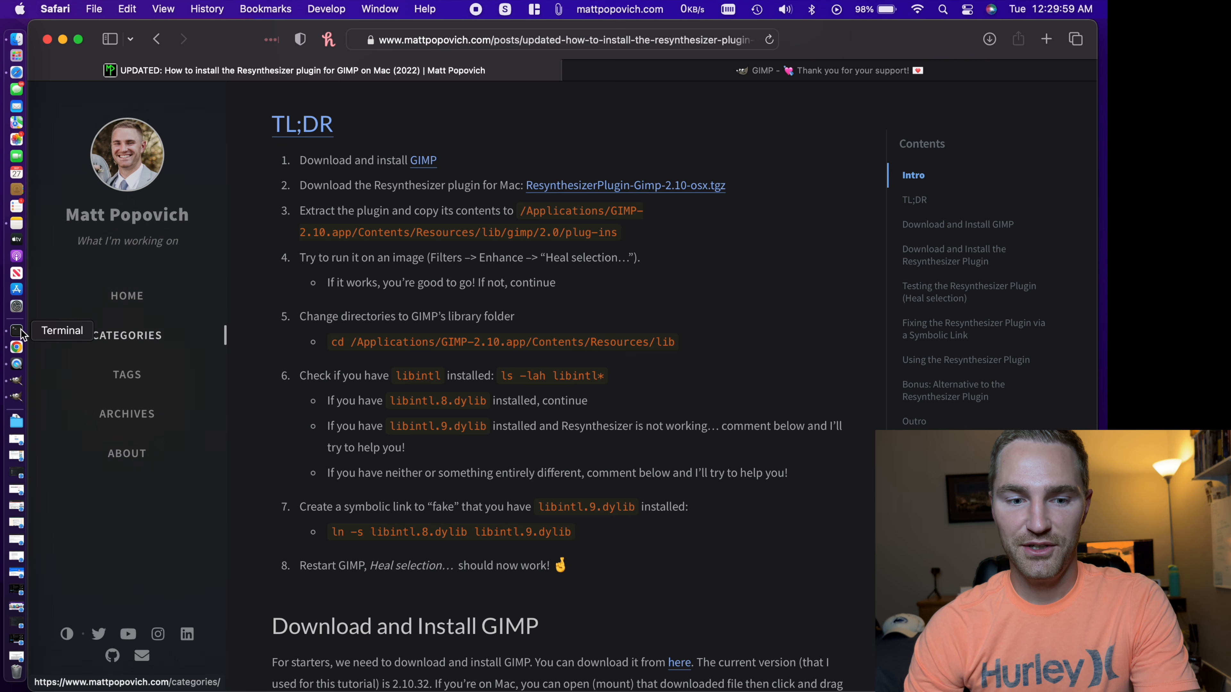
# Step: Search the Mac for Terminal and launch it
pyautogui.click(942, 9)
pyautogui.write('ter')
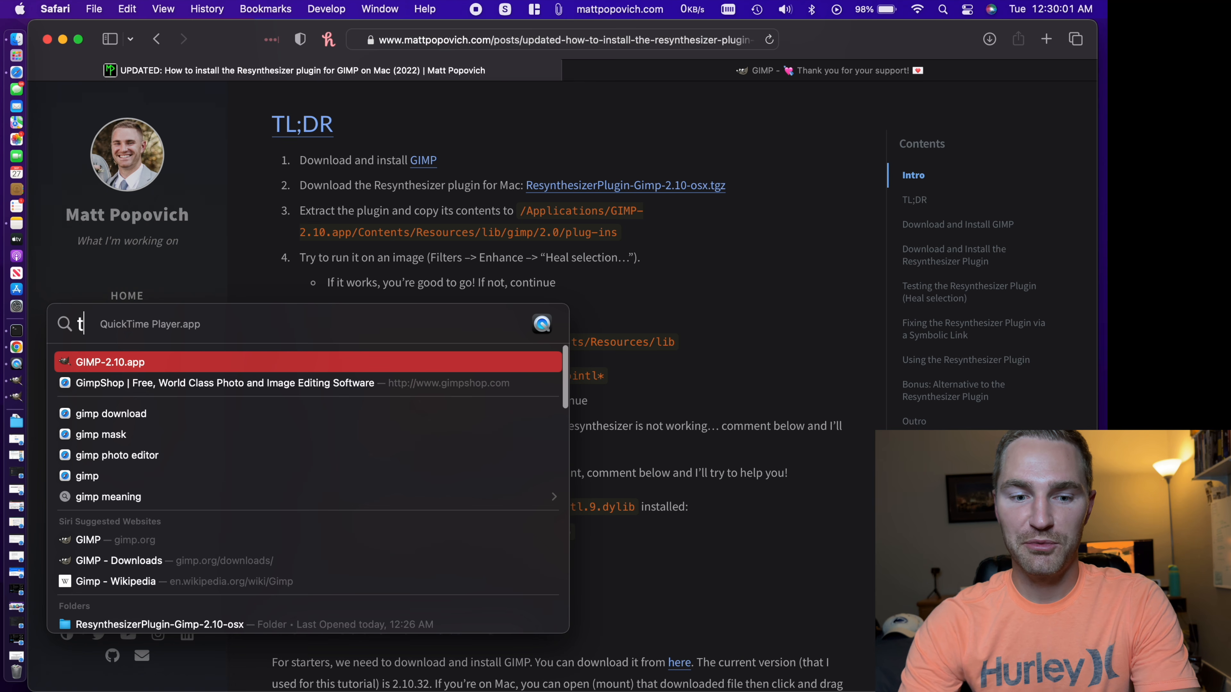
pyautogui.write('mi')
pyautogui.press('Return')
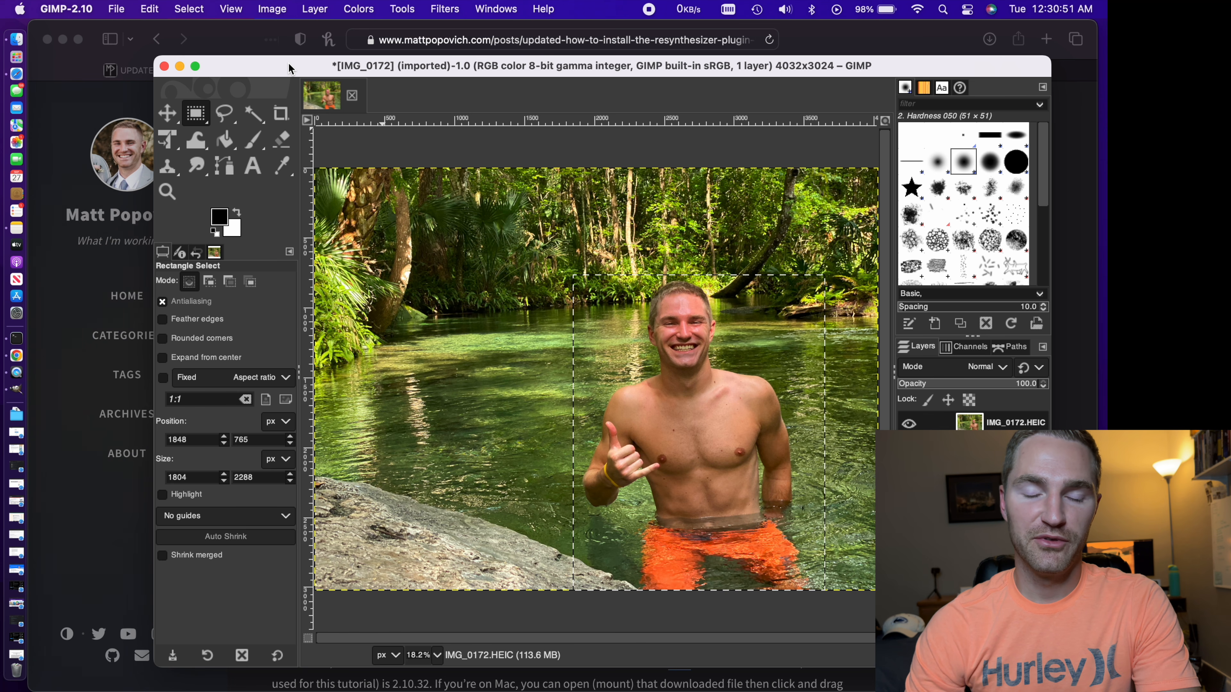
# Step: Close the IMG_0172 image without saving its changes and quit GIMP
pyautogui.click(352, 95)
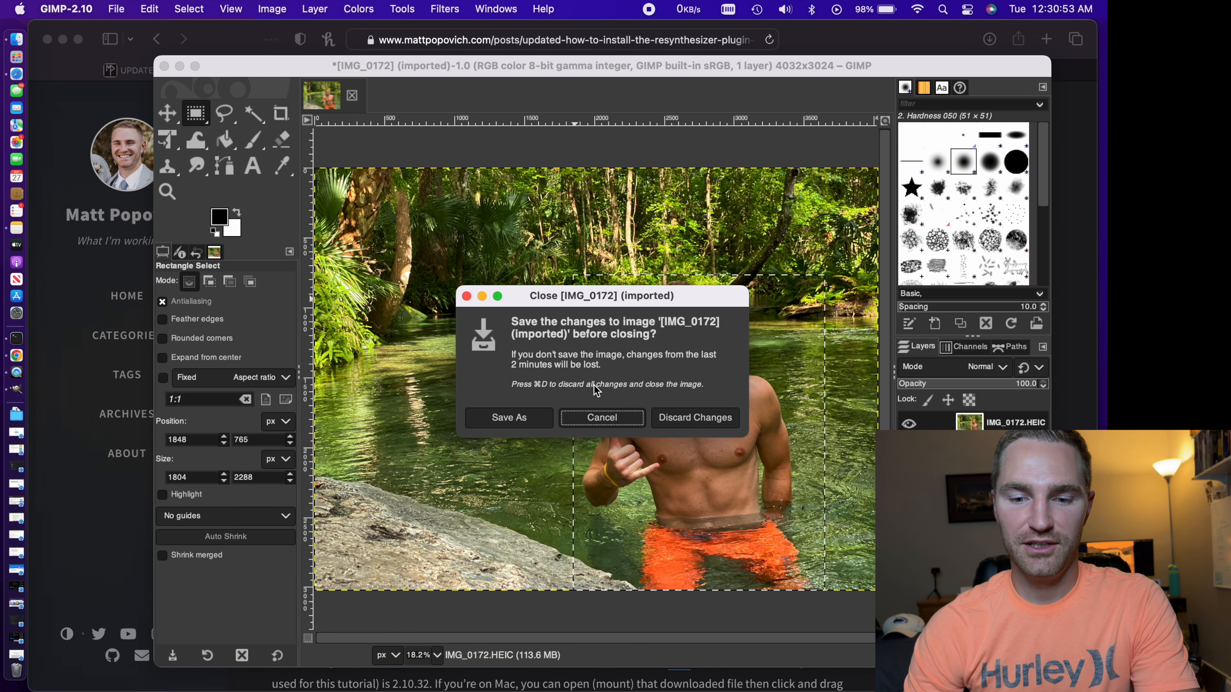
pyautogui.click(685, 418)
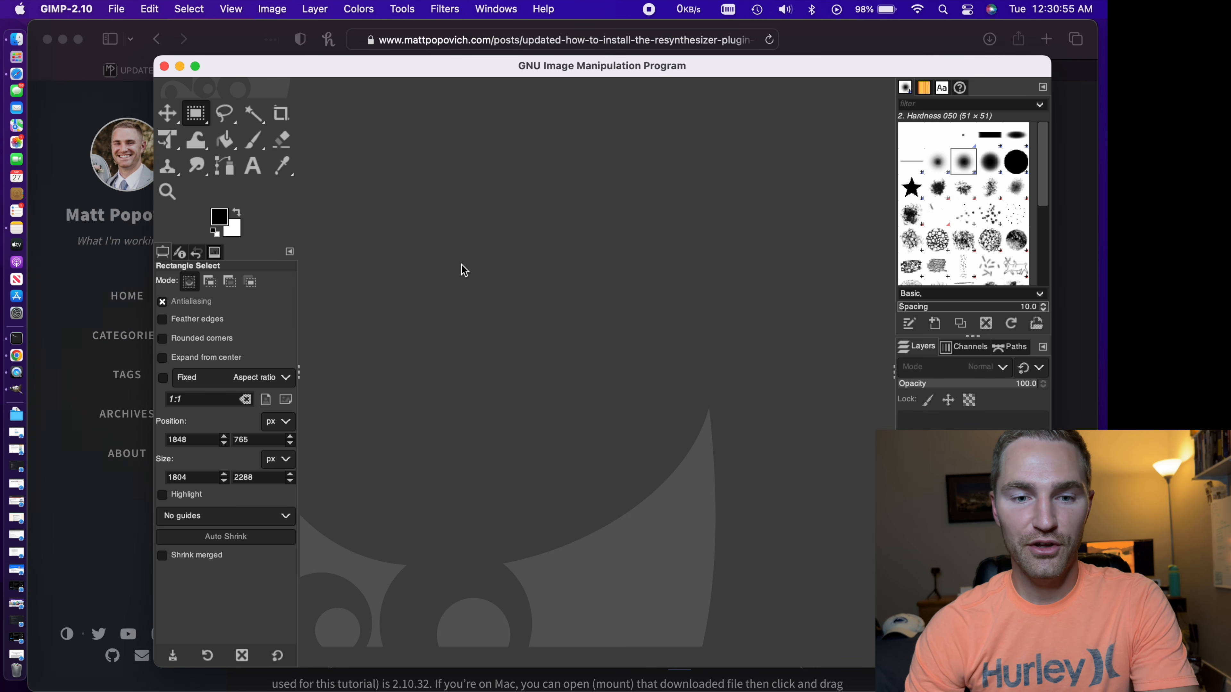
pyautogui.click(67, 8)
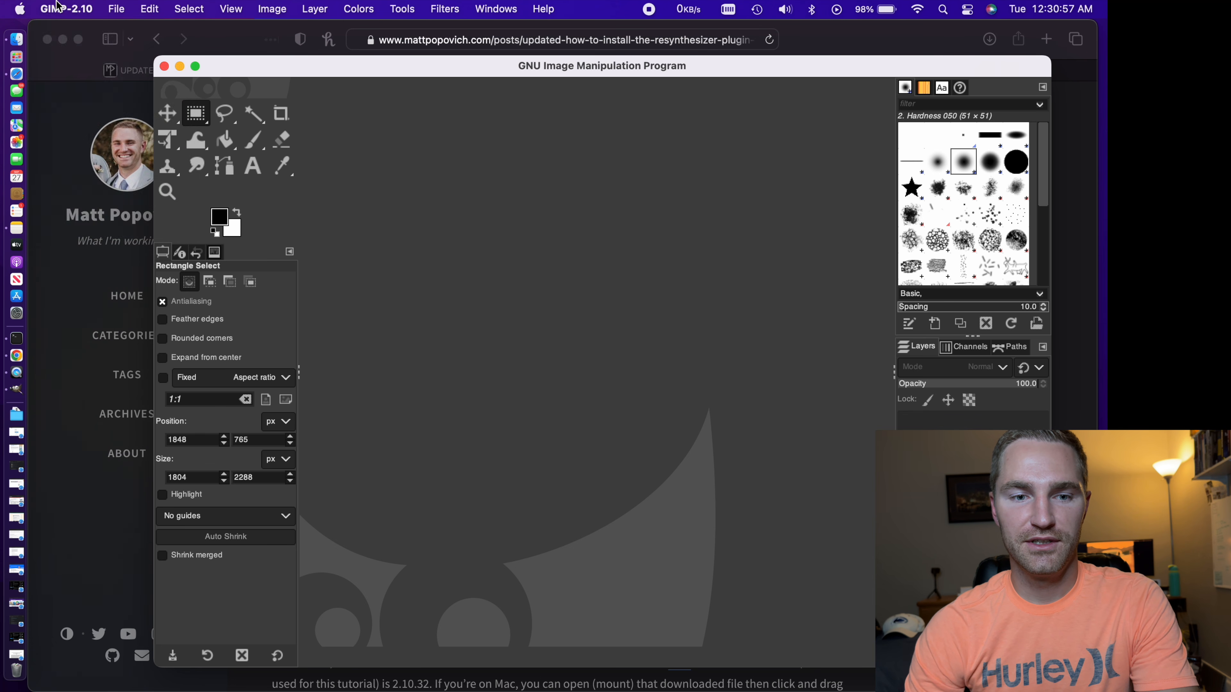
pyautogui.click(100, 226)
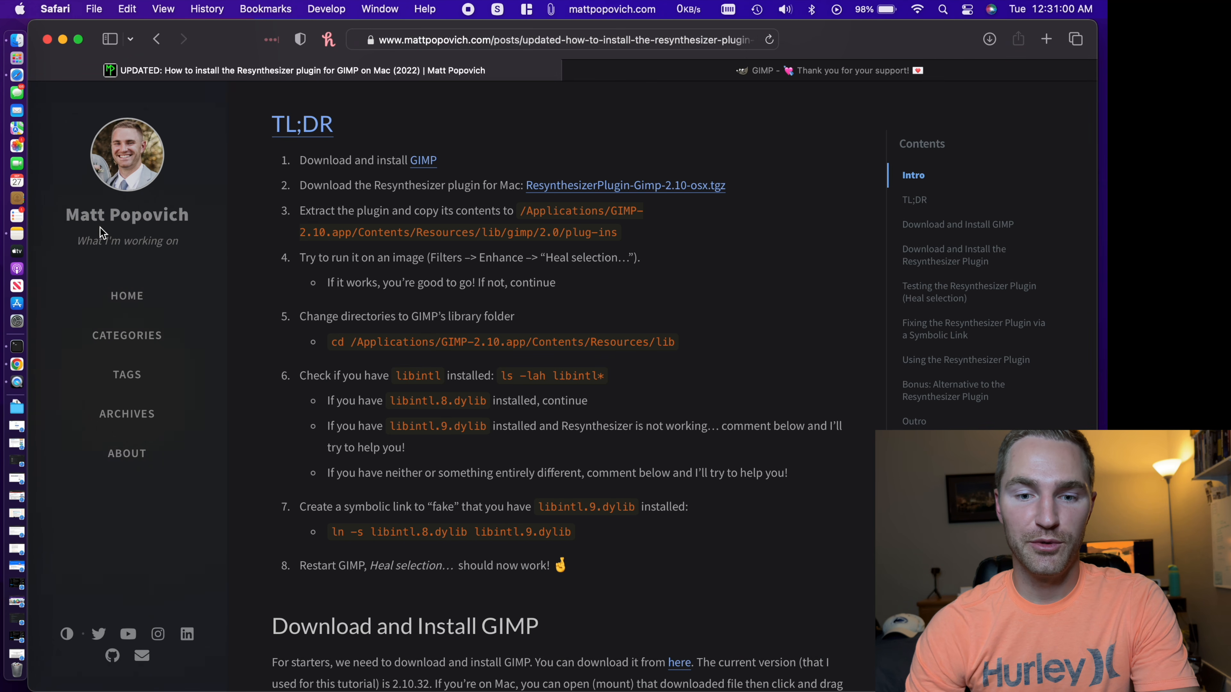
# Step: Open a new Terminal window and move it aside so the article's commands stay readable
pyautogui.rightClick(19, 346)
pyautogui.click(72, 361)
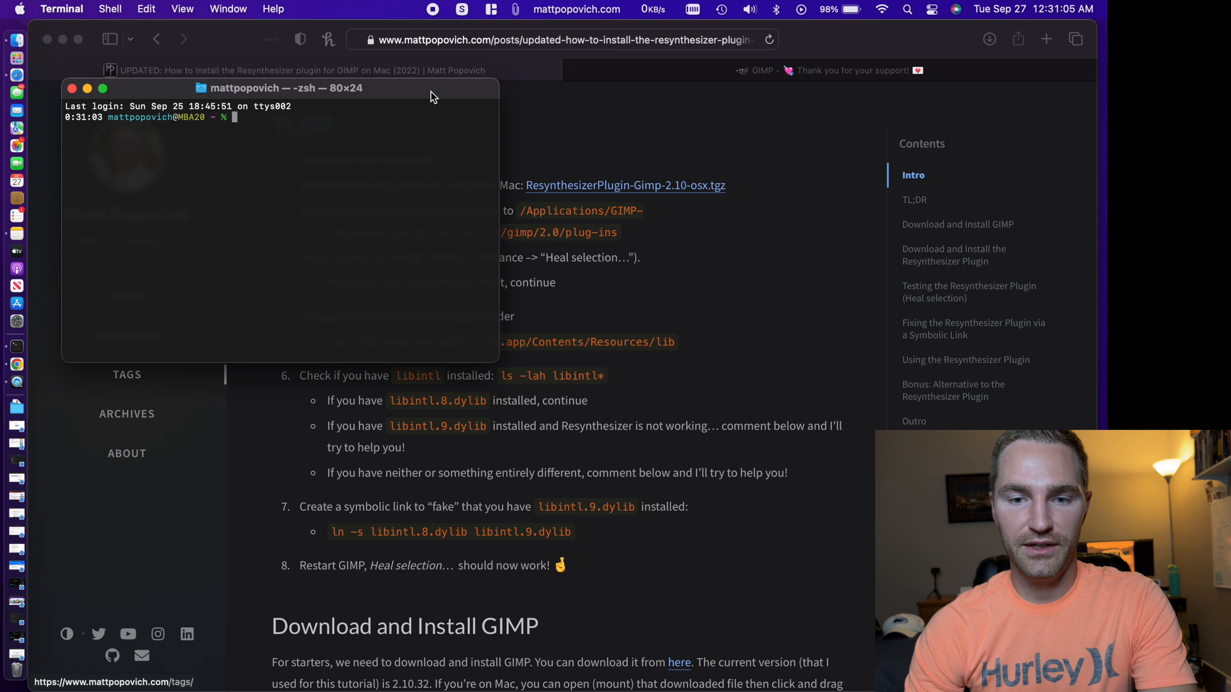
pyautogui.moveTo(431, 92); pyautogui.dragTo(984, 343)
# Step: Copy the command cd /Applications/GIMP-2.10.app/Contents/Resources/lib from the article and run it in Terminal
pyautogui.scroll(-3, 576, 305)
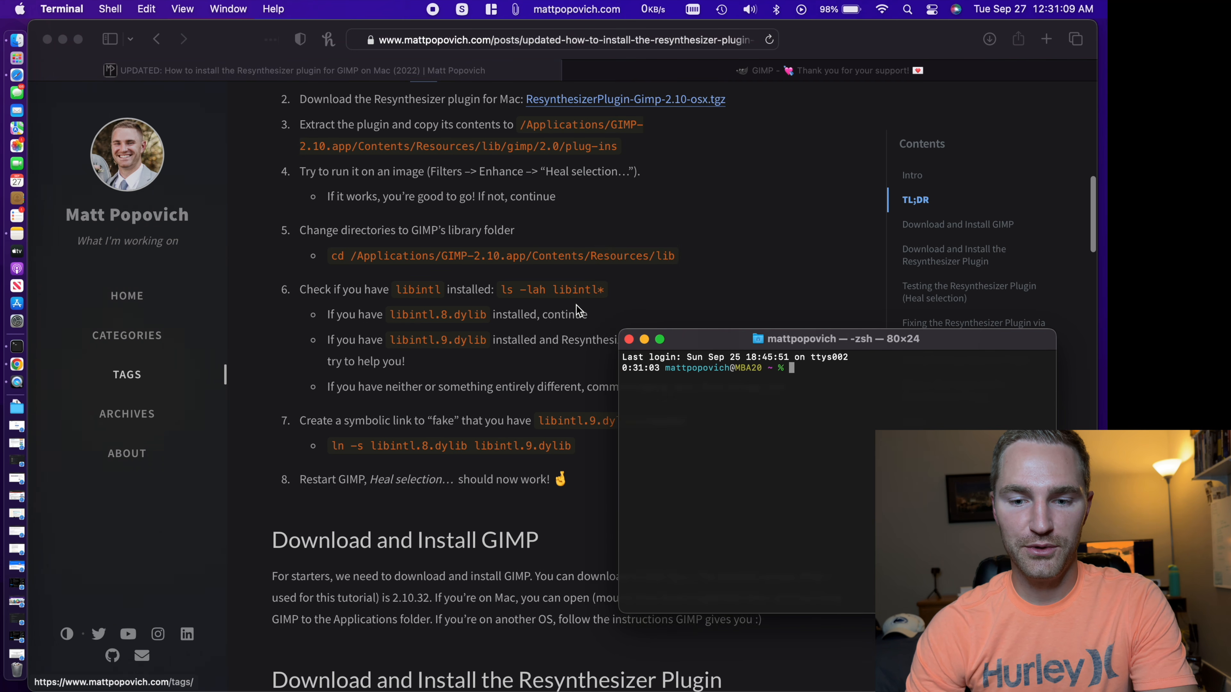
pyautogui.click(386, 232)
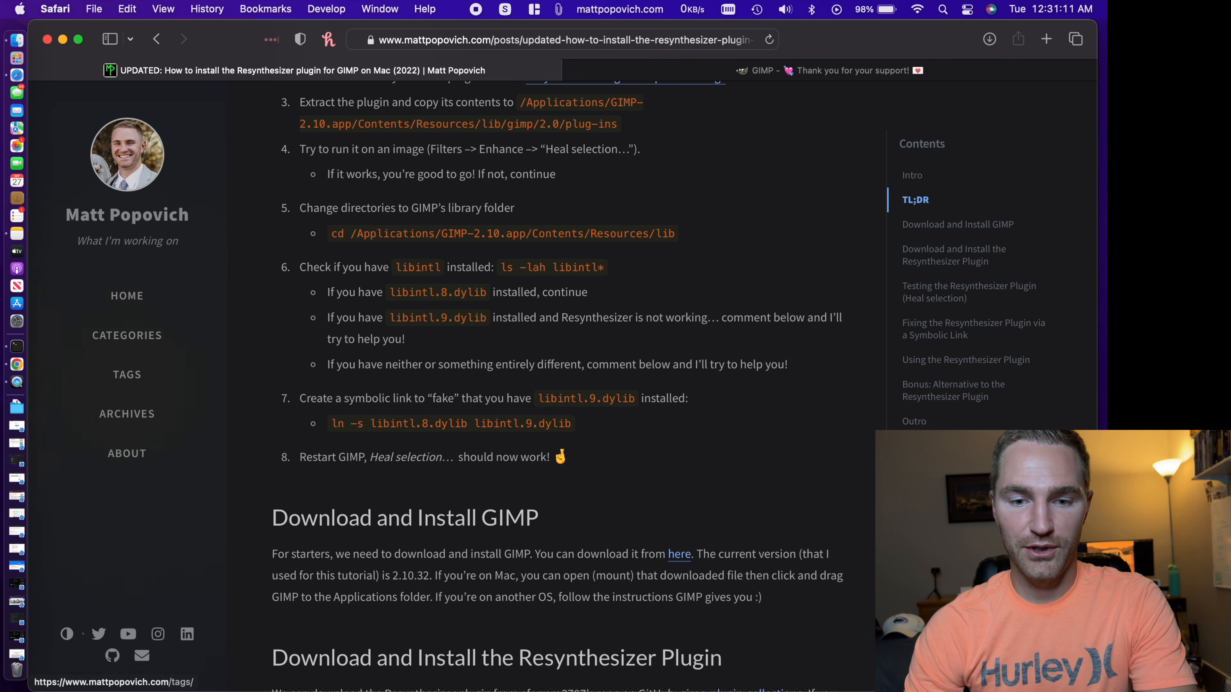
pyautogui.moveTo(333, 234); pyautogui.dragTo(621, 253)
pyautogui.press('super+c')
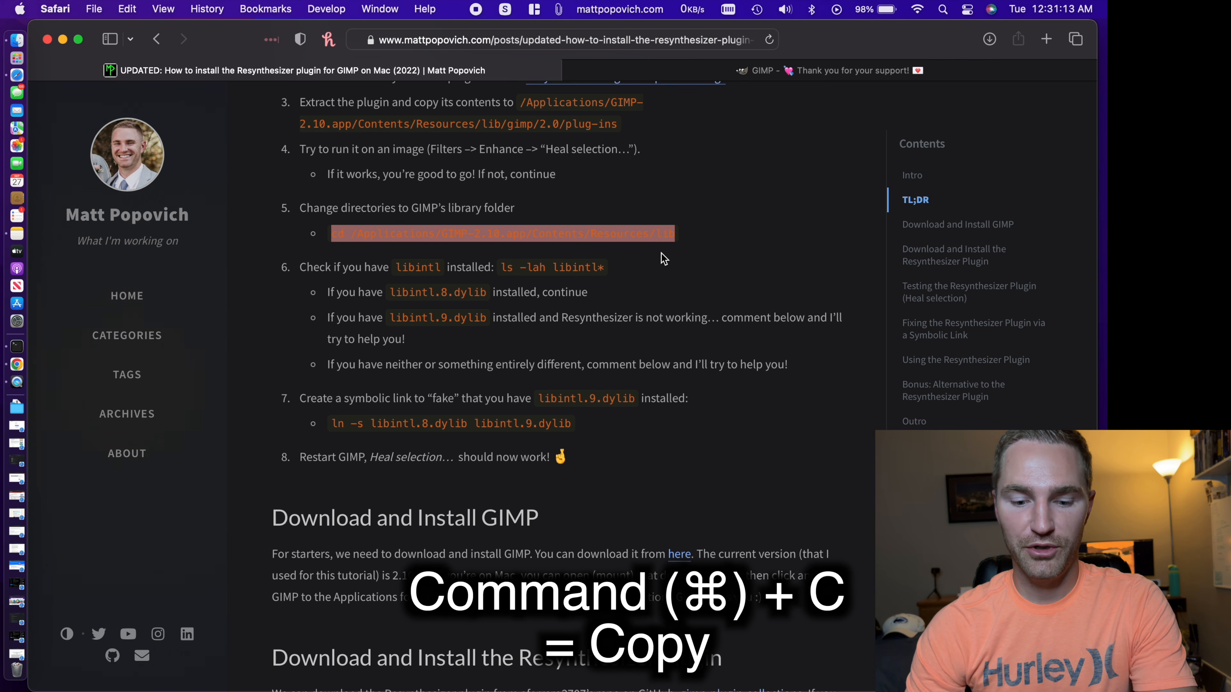
pyautogui.press('super+Tab')
pyautogui.press('super+v')
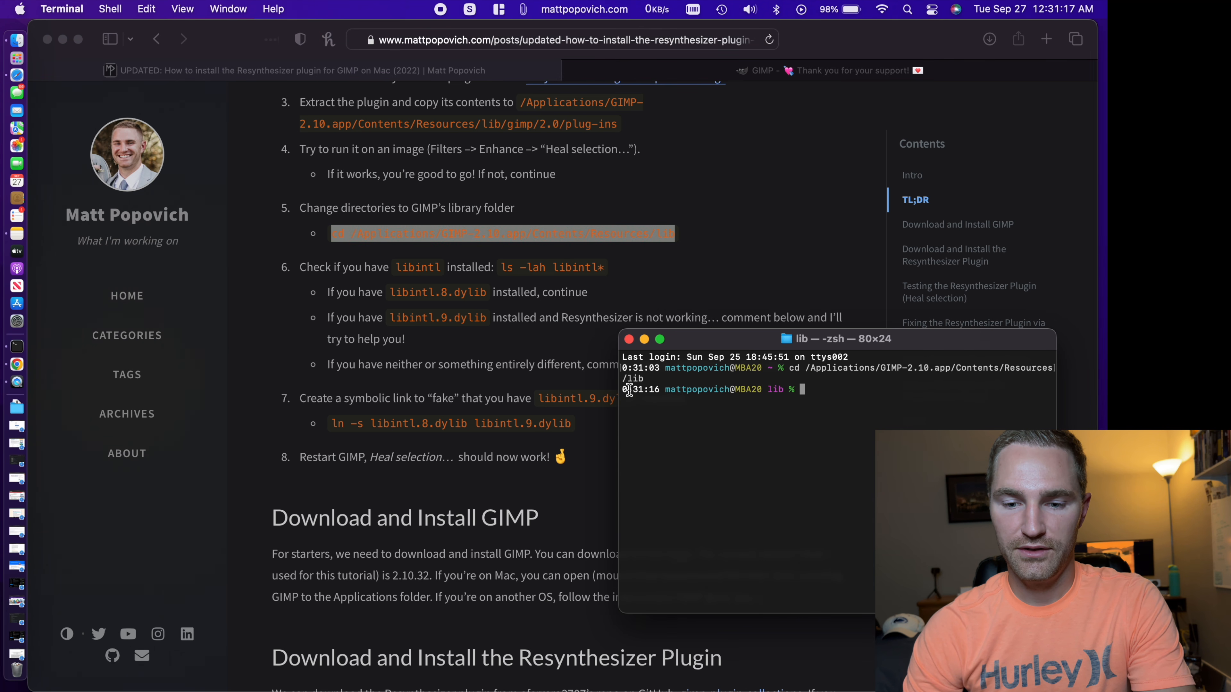
# Step: Widen the Terminal window to 109 columns and enlarge its text
pyautogui.moveTo(621, 392); pyautogui.dragTo(463, 389)
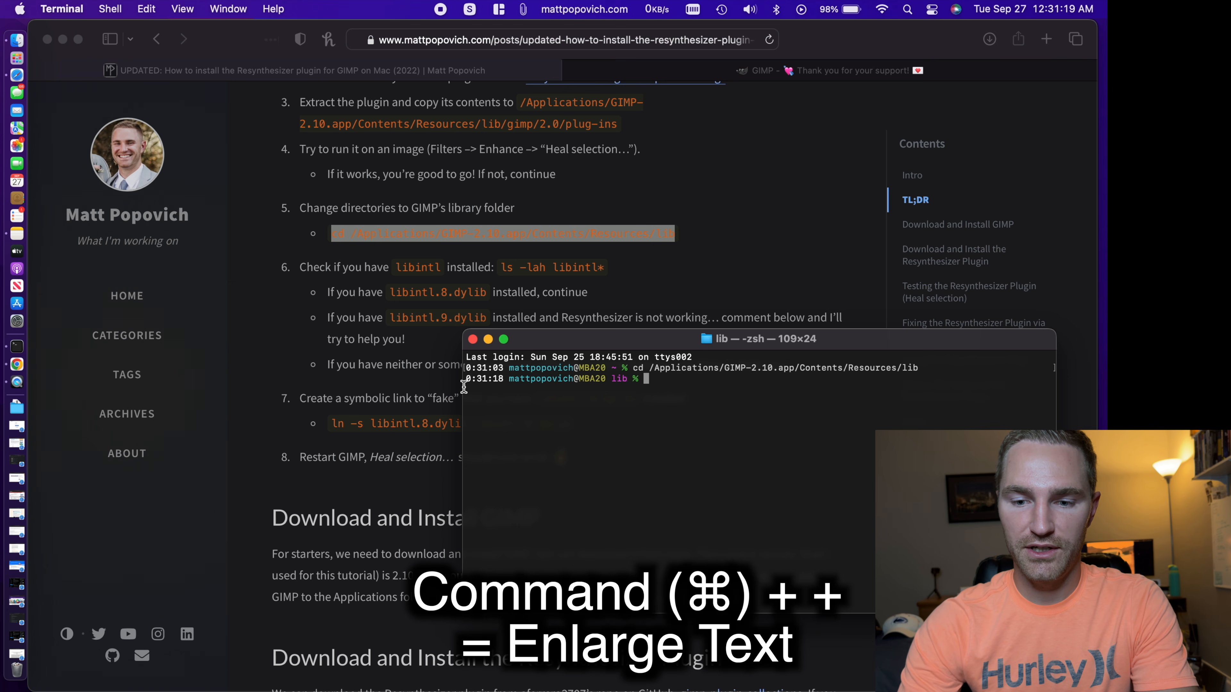
pyautogui.press('super+plus')
pyautogui.press('super+plus')
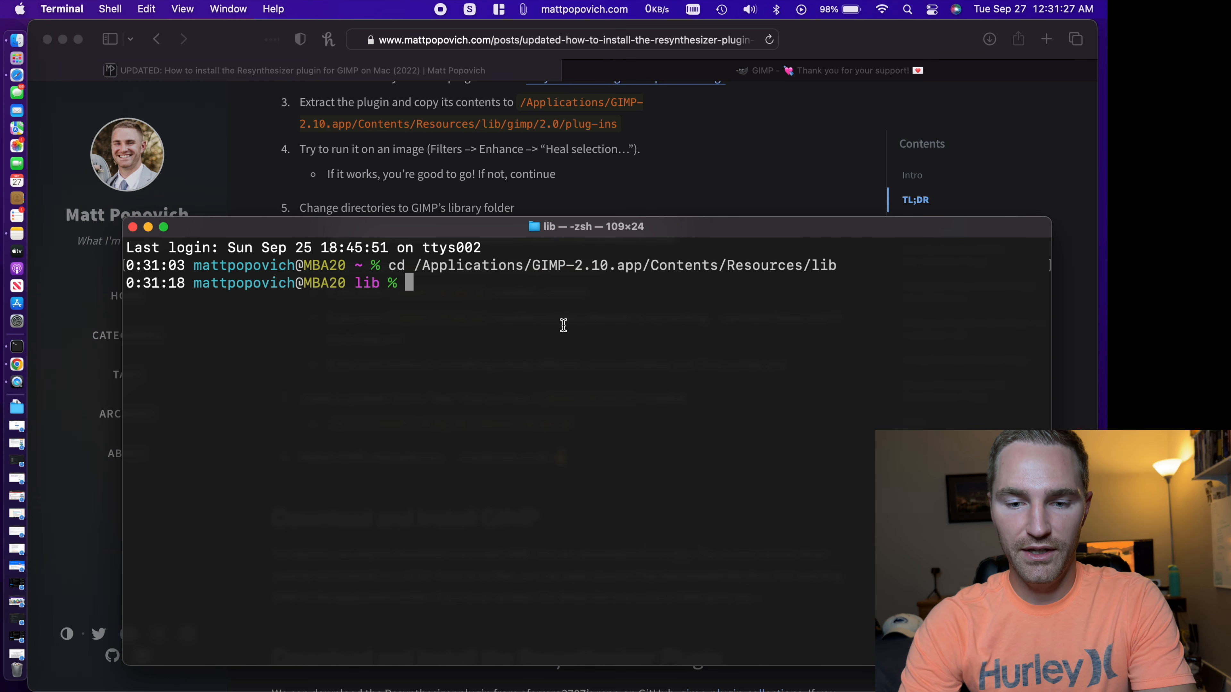
# Step: Check the article's libintl command, run ls -lah libintl* in Terminal, and inspect the file name in the listing
pyautogui.press('super+Tab')
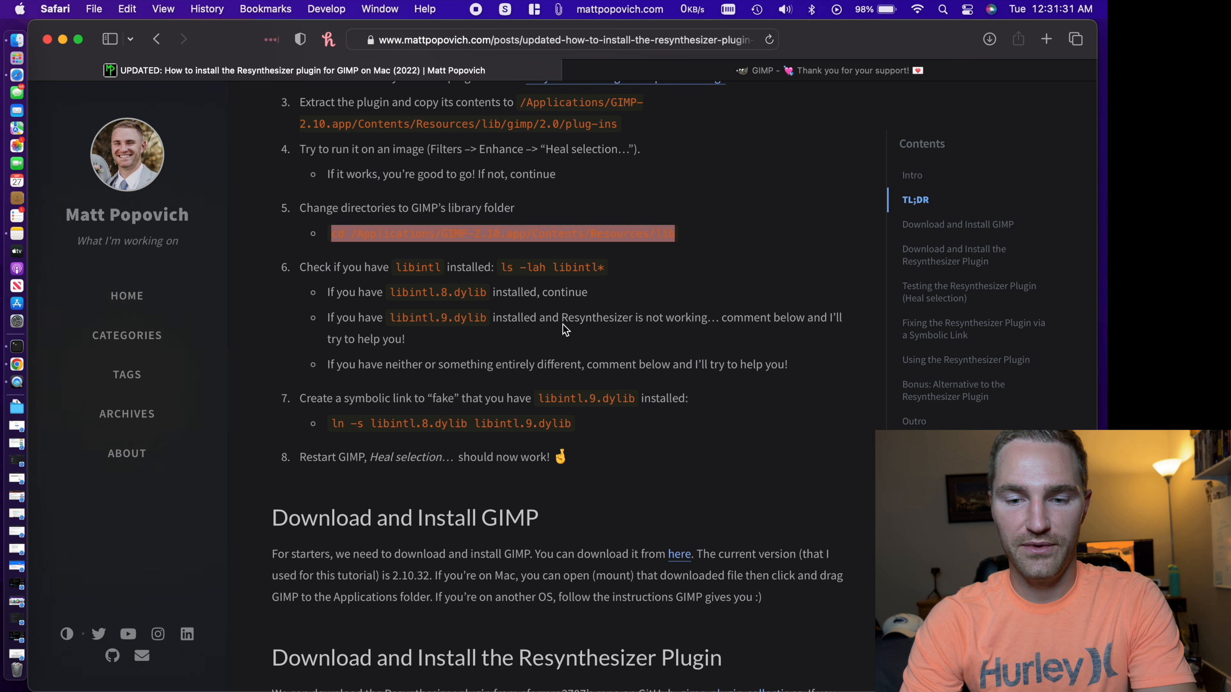
pyautogui.press('super+Tab')
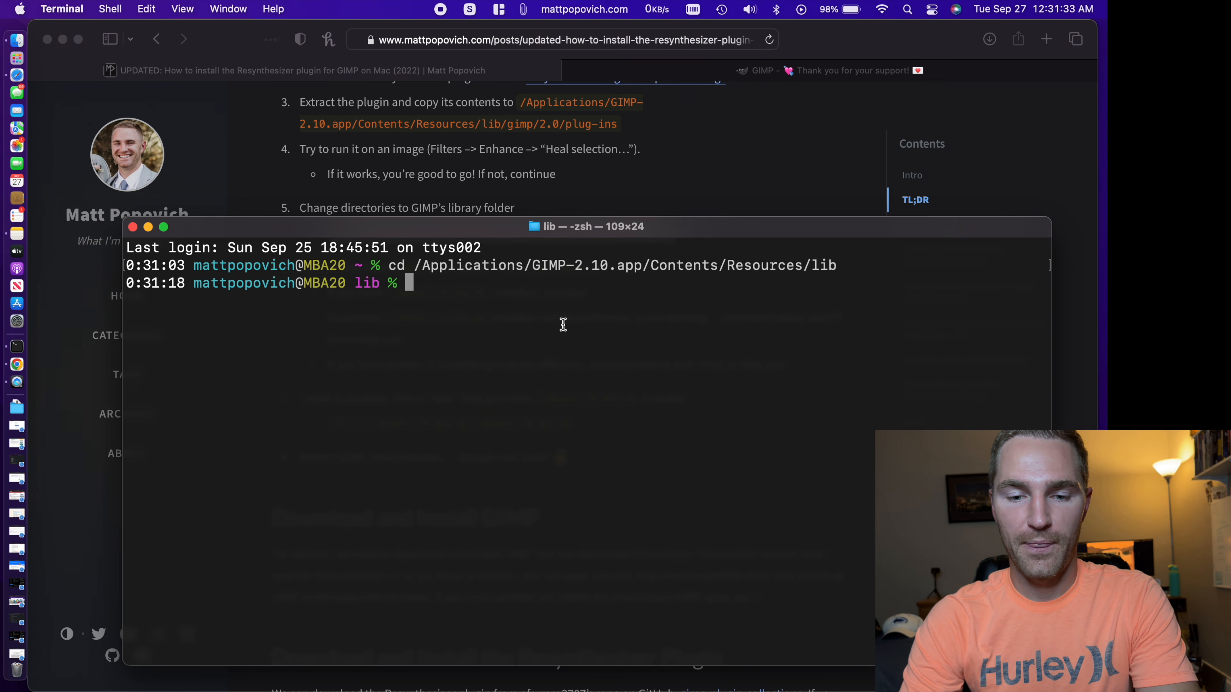
pyautogui.write('ls -lah ')
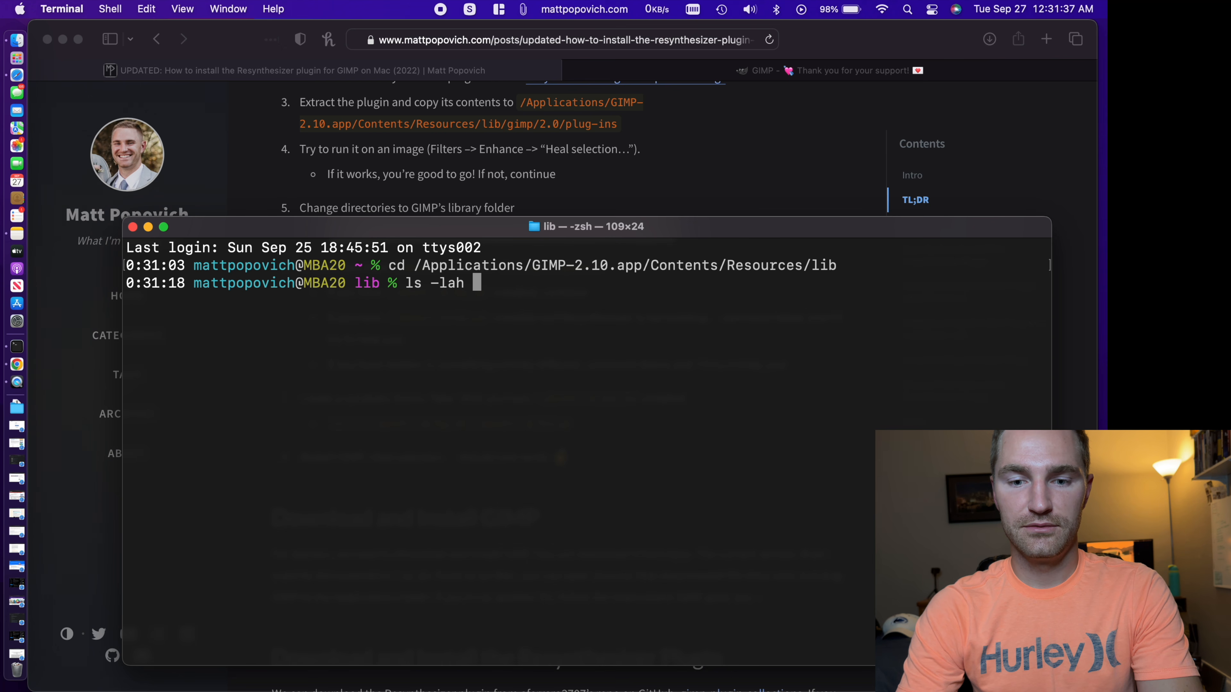
pyautogui.write('lib')
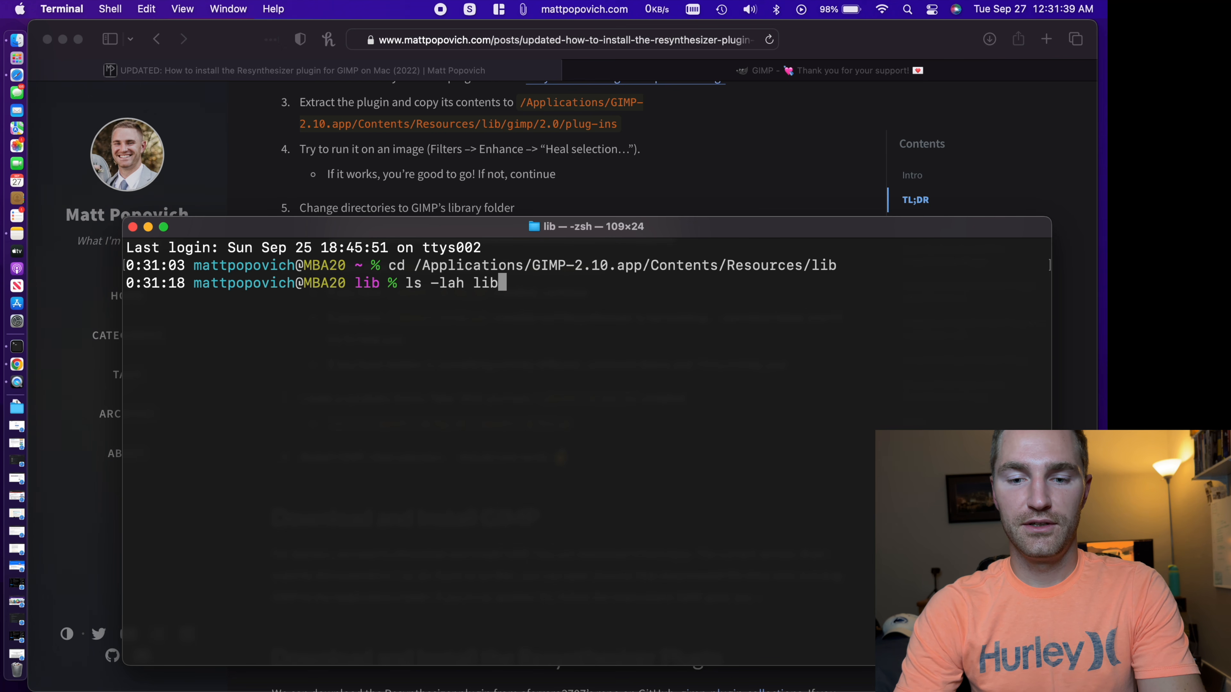
pyautogui.write('intl*')
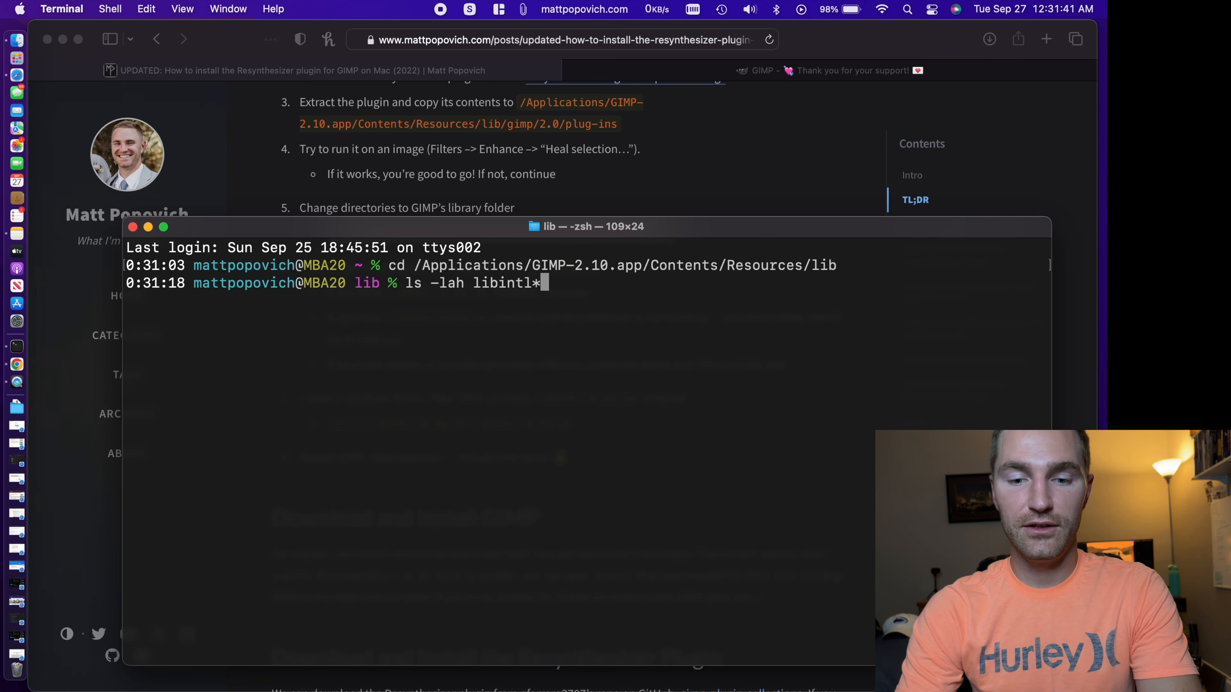
pyautogui.press('Return')
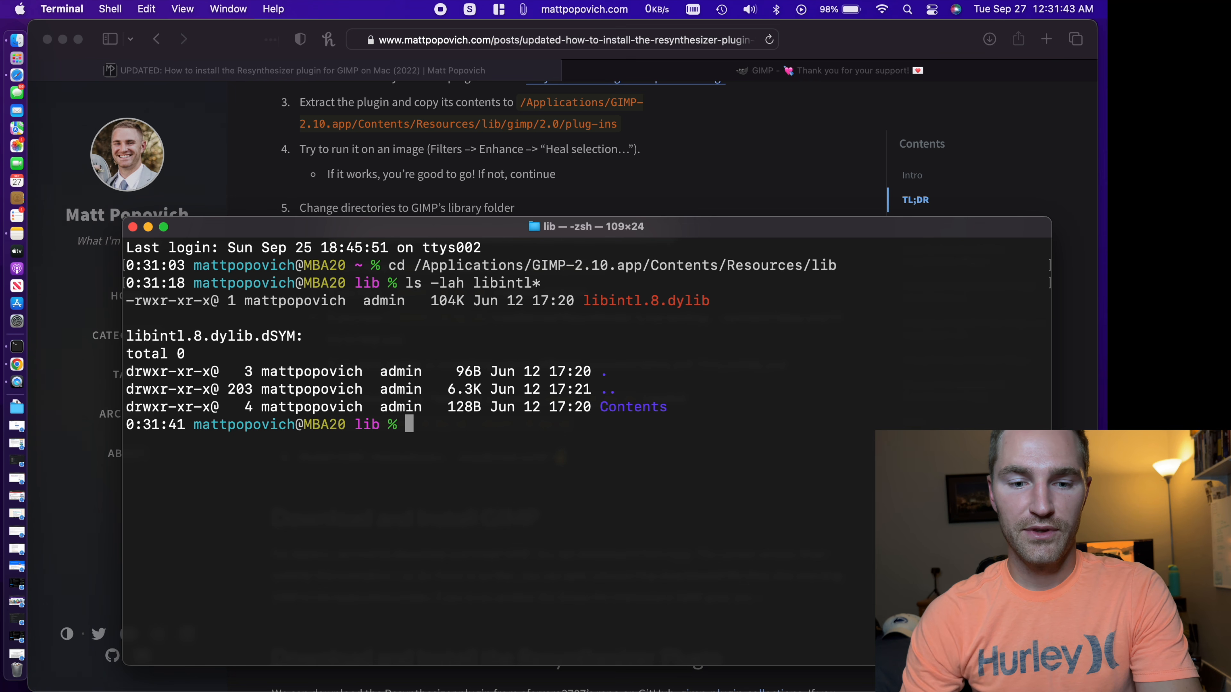
pyautogui.doubleClick(612, 301)
pyautogui.click(694, 301)
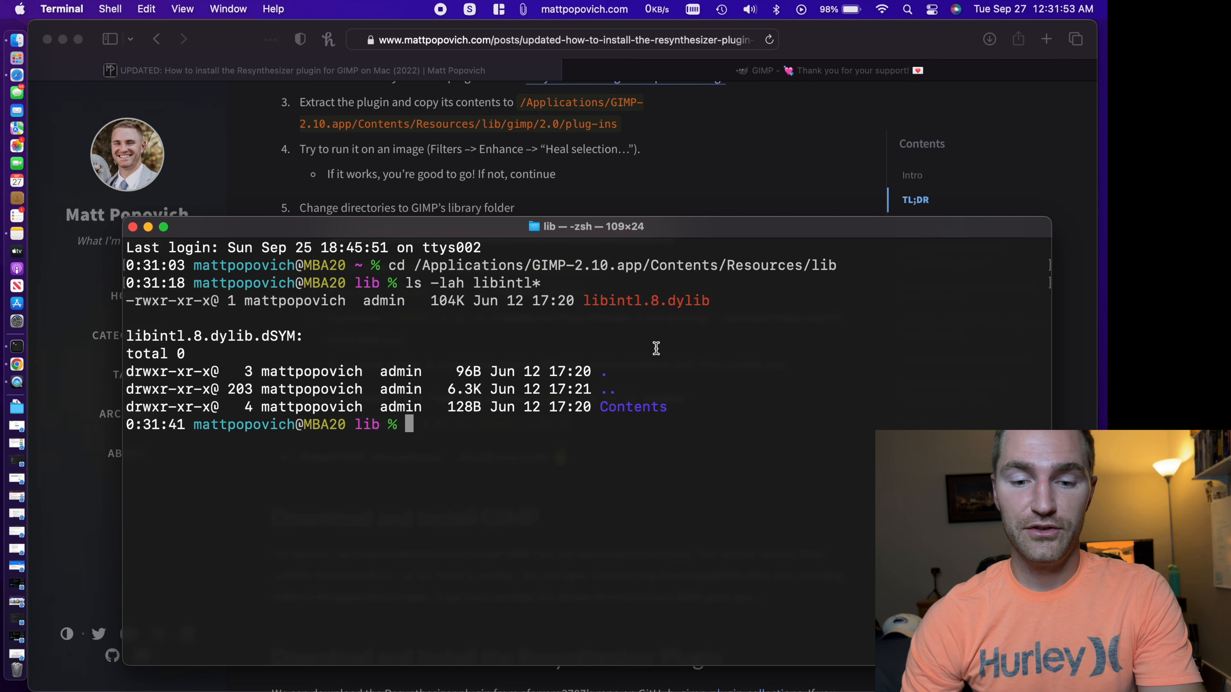
# Step: Run ln -s libintl.8.dylib libintl.9.dylib in Terminal to create the symbolic link
pyautogui.write('ln -s ')
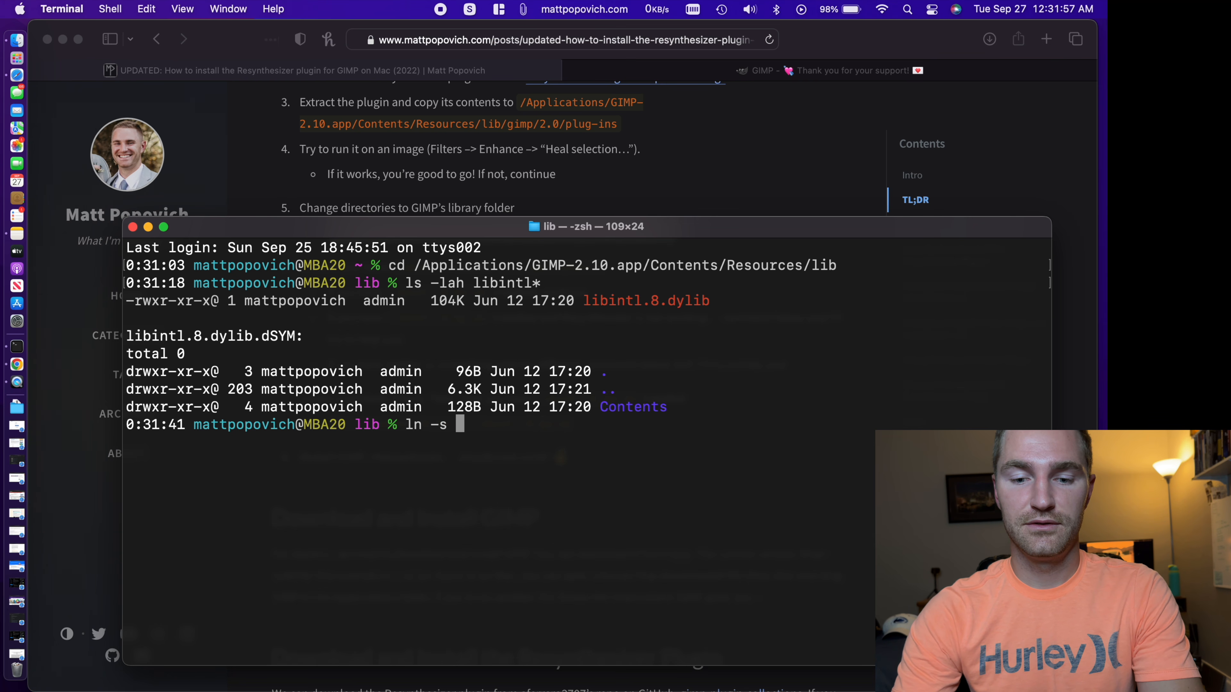
pyautogui.write('libintl')
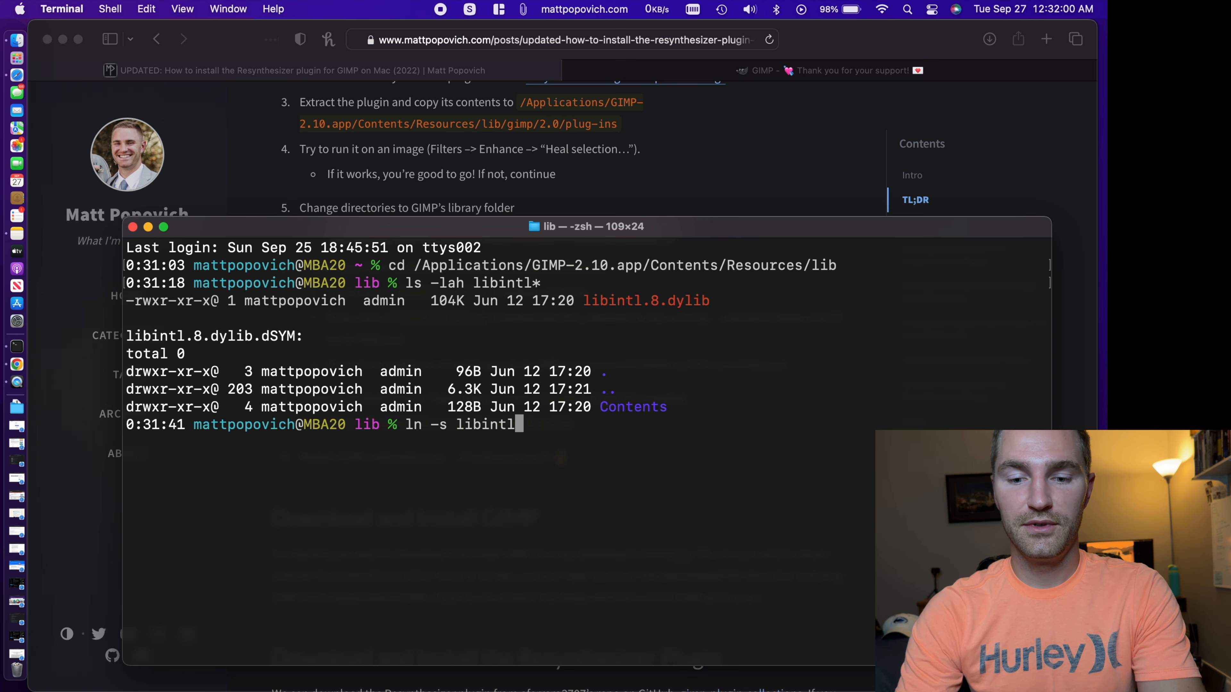
pyautogui.press('Tab')
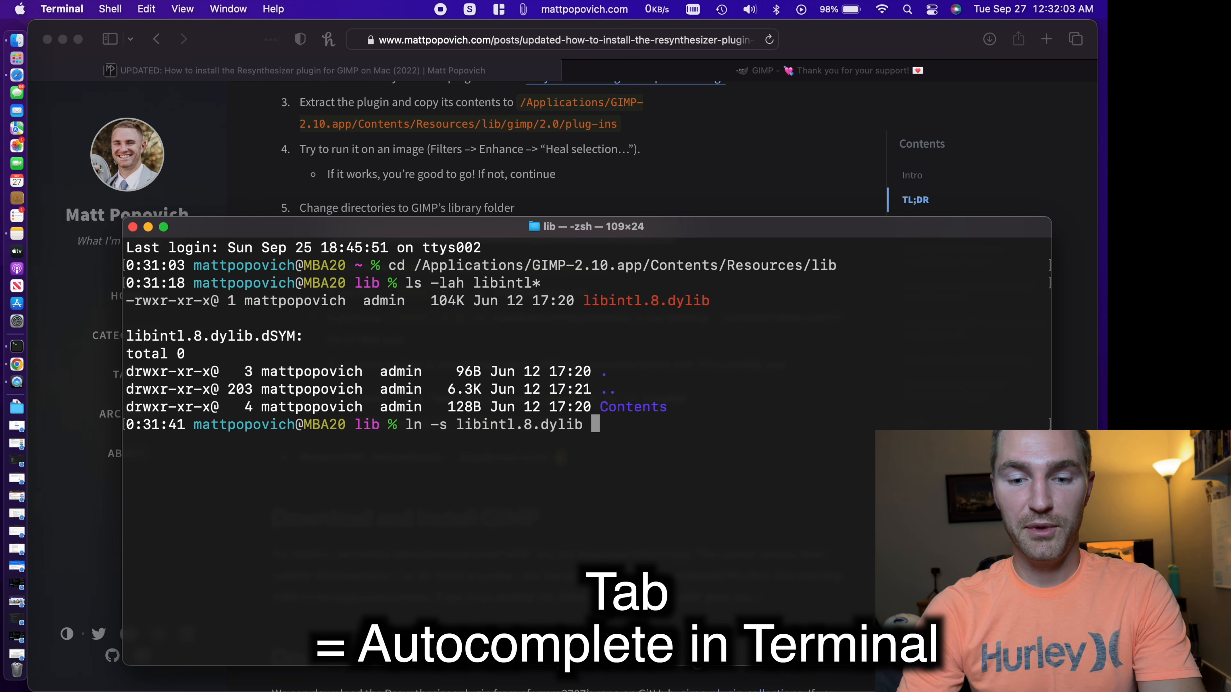
pyautogui.write('libil')
pyautogui.press('BackSpace')
pyautogui.write('nt')
pyautogui.press('Tab')
pyautogui.press('BackSpace')
pyautogui.press('BackSpace')
pyautogui.press('BackSpace')
pyautogui.press('BackSpace')
pyautogui.press('BackSpace')
pyautogui.press('BackSpace')
pyautogui.press('BackSpace')
pyautogui.write('9.dylib')
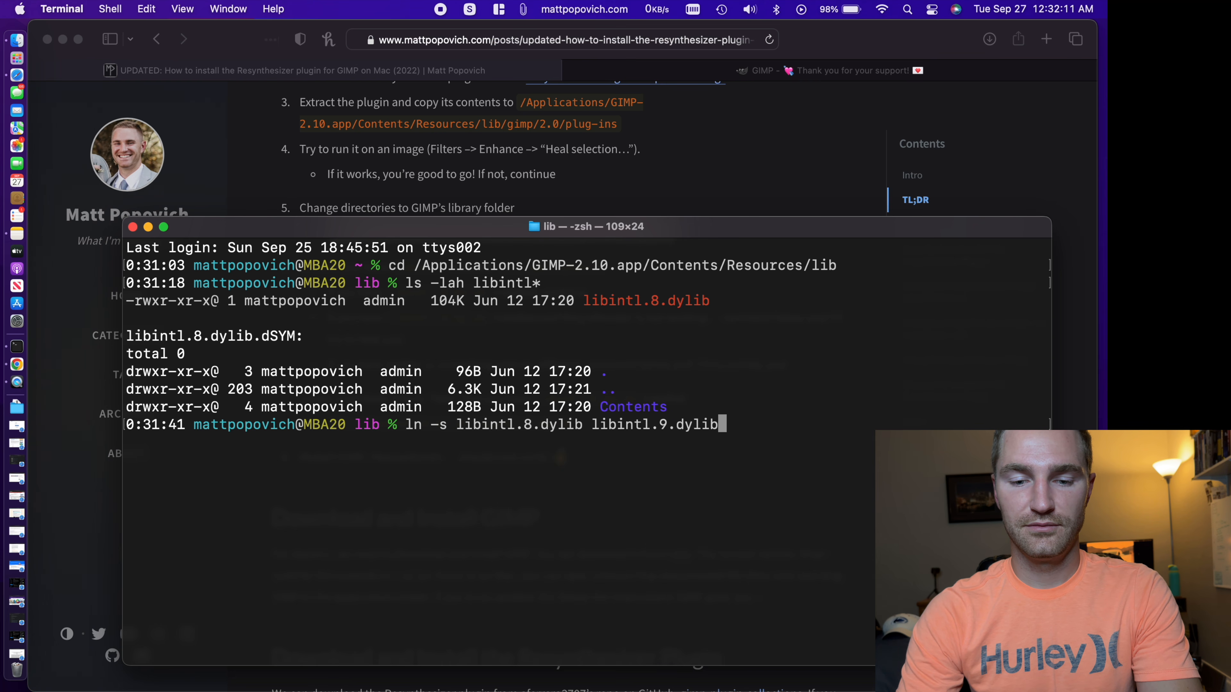
pyautogui.press('Return')
# Step: Rerun ls -lah libintl* and inspect the new link's entry in the listing
pyautogui.press('Up')
pyautogui.press('Up')
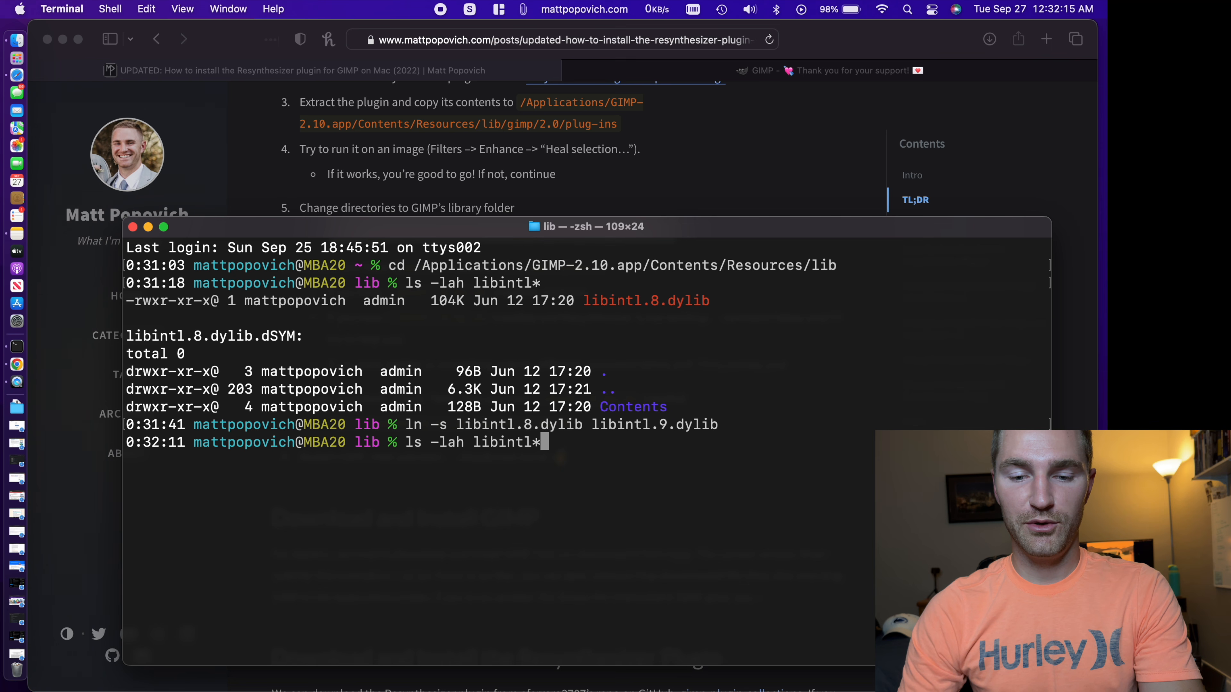
pyautogui.press('Return')
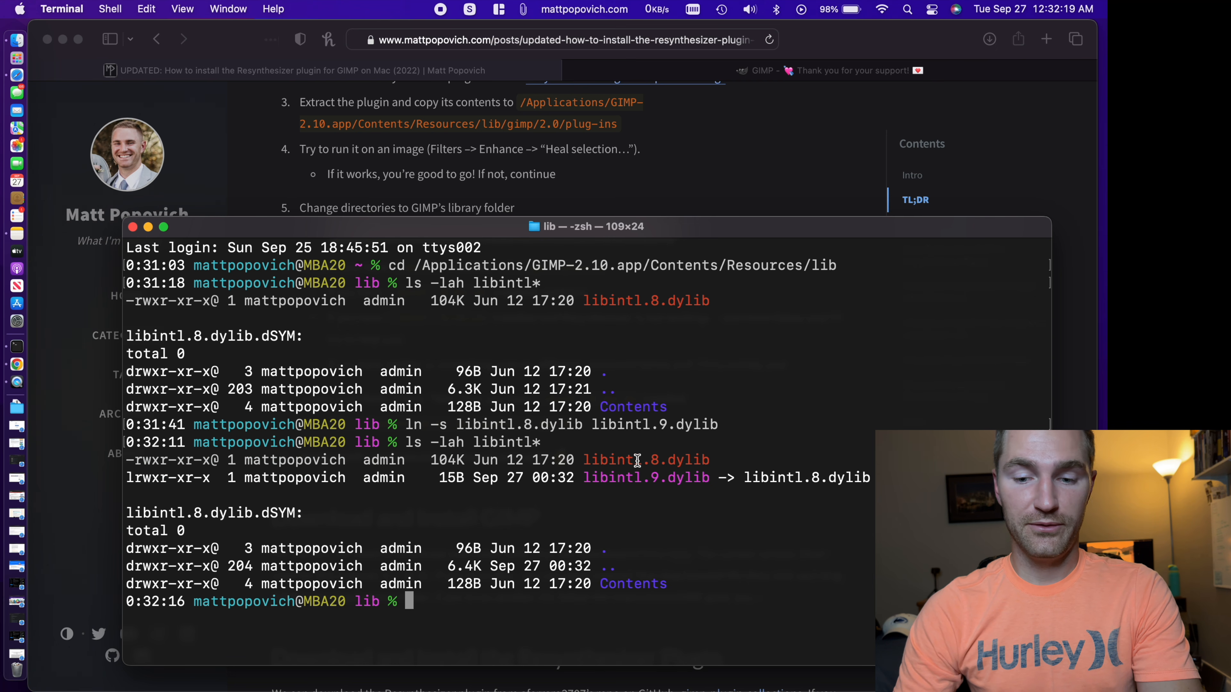
pyautogui.doubleClick(625, 478)
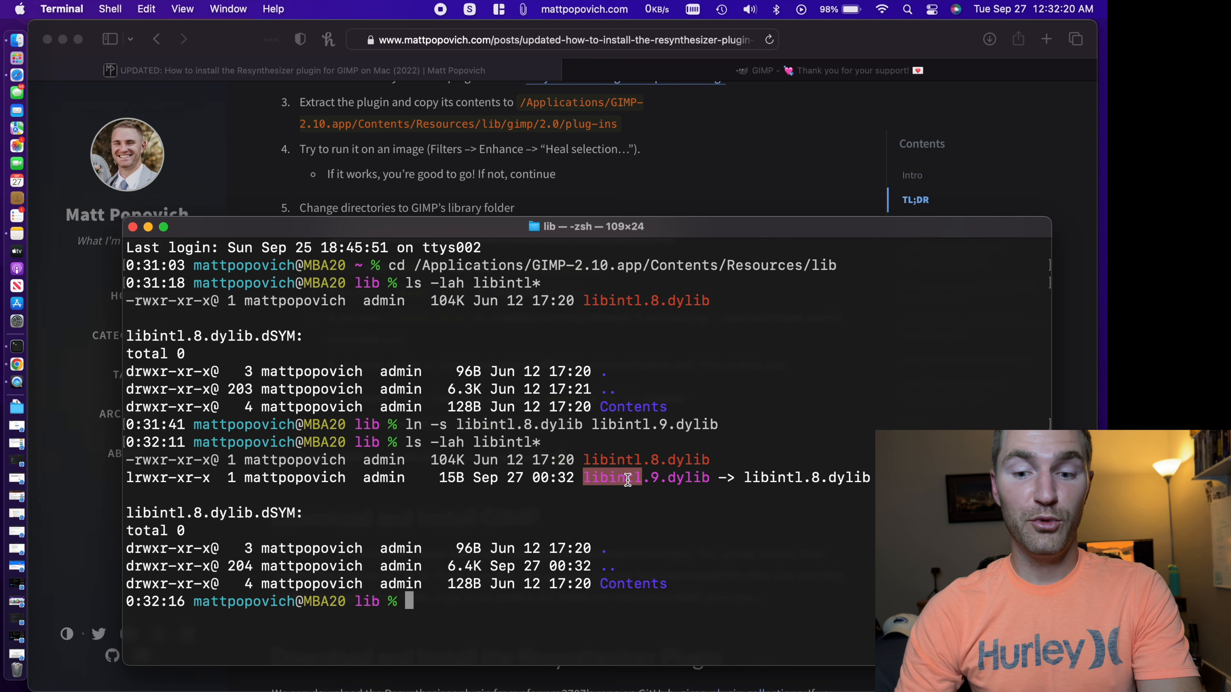
pyautogui.click(677, 479)
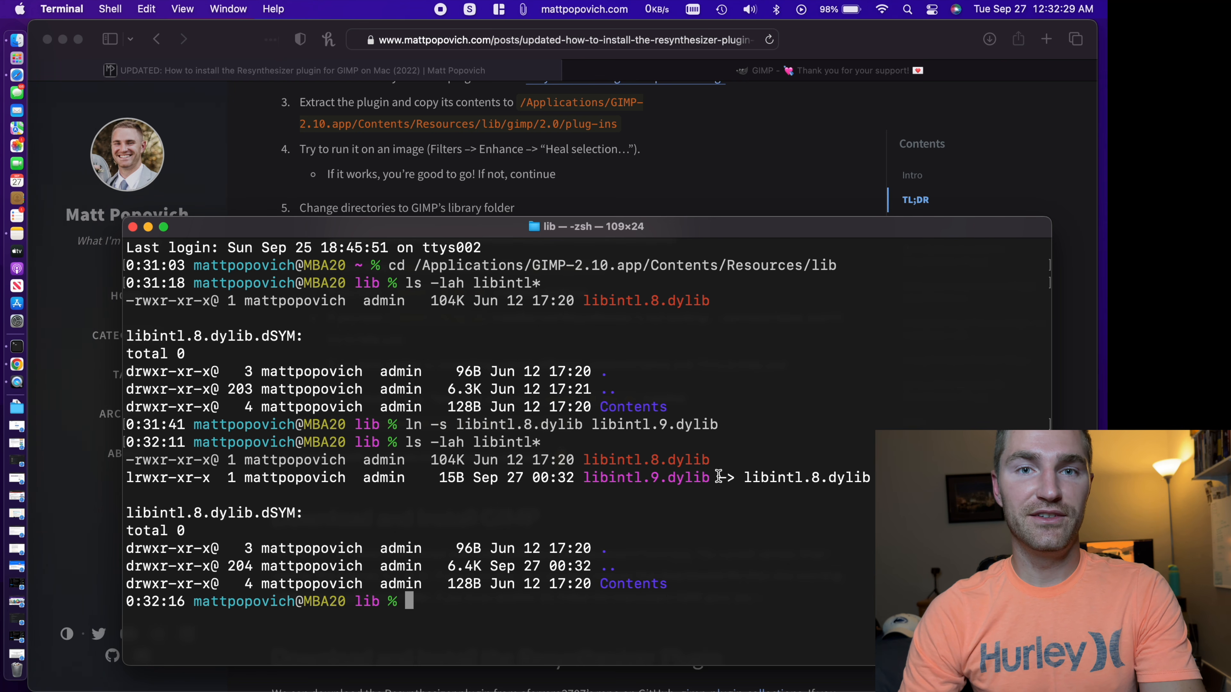
# Step: Return to the article in the browser and launch GIMP
pyautogui.click(705, 195)
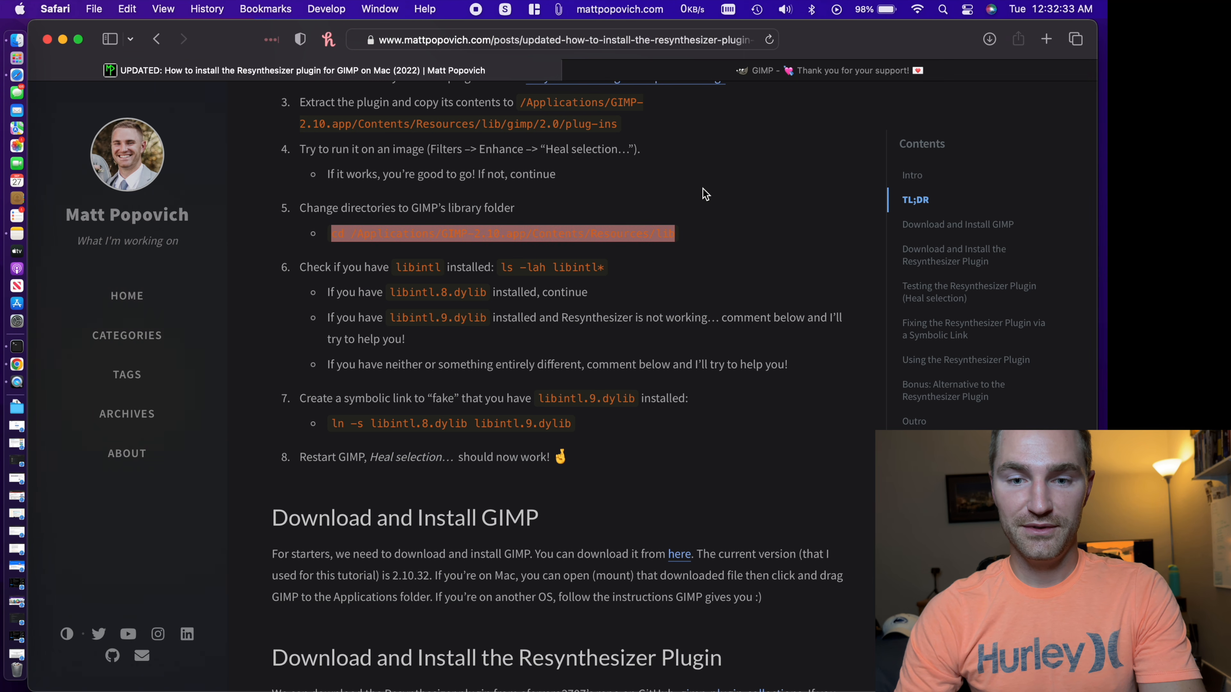
pyautogui.click(943, 9)
pyautogui.write('gim')
pyautogui.press('Return')
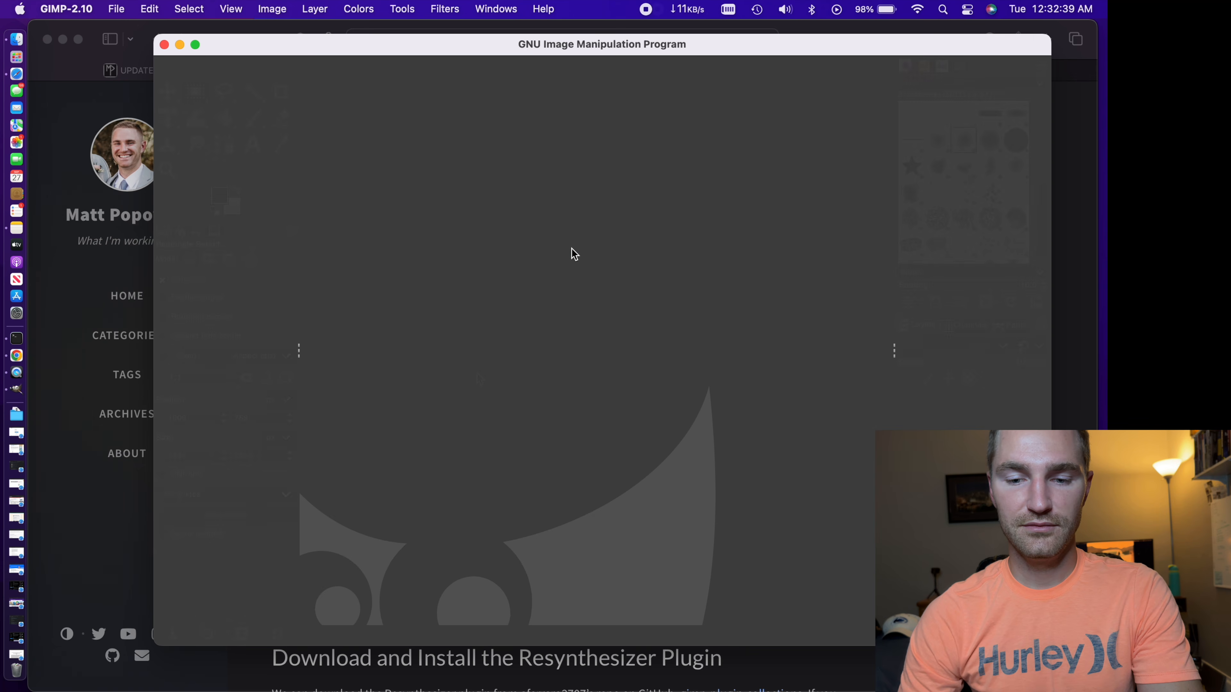
# Step: Import the photo IMG_0172.HEIC from Downloads into GIMP and convert it to the built-in sRGB color profile
pyautogui.click(26, 416)
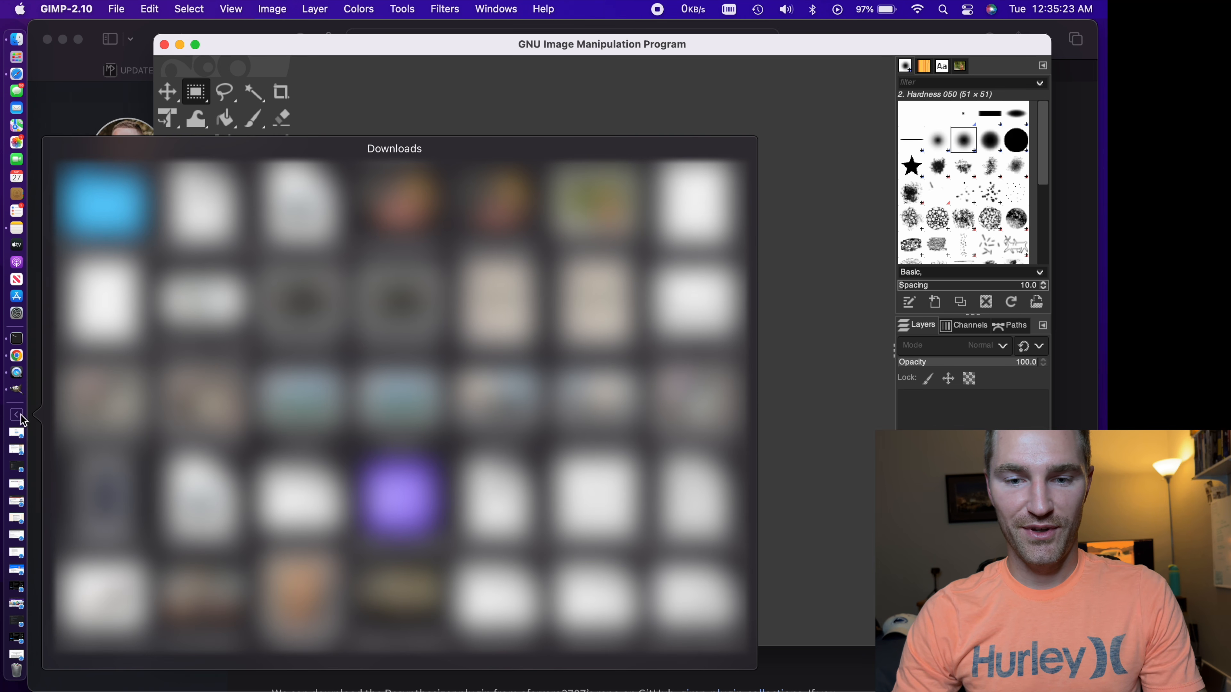
pyautogui.moveTo(596, 198); pyautogui.dragTo(668, 289)
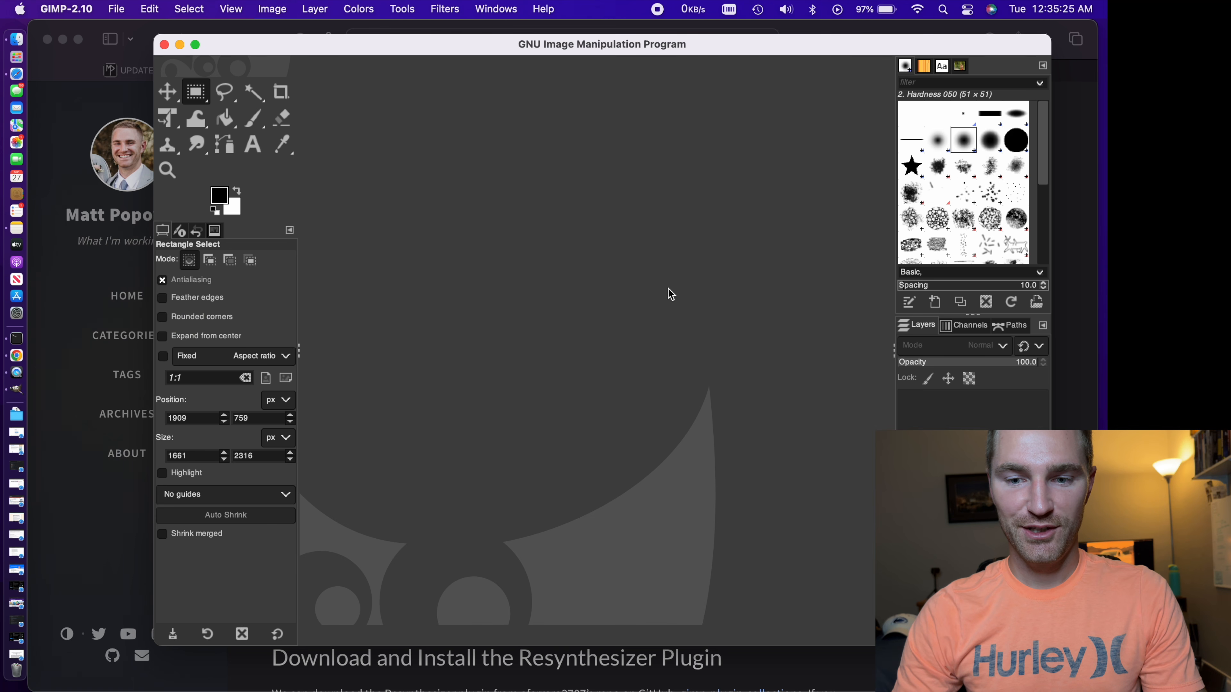
pyautogui.click(258, 237)
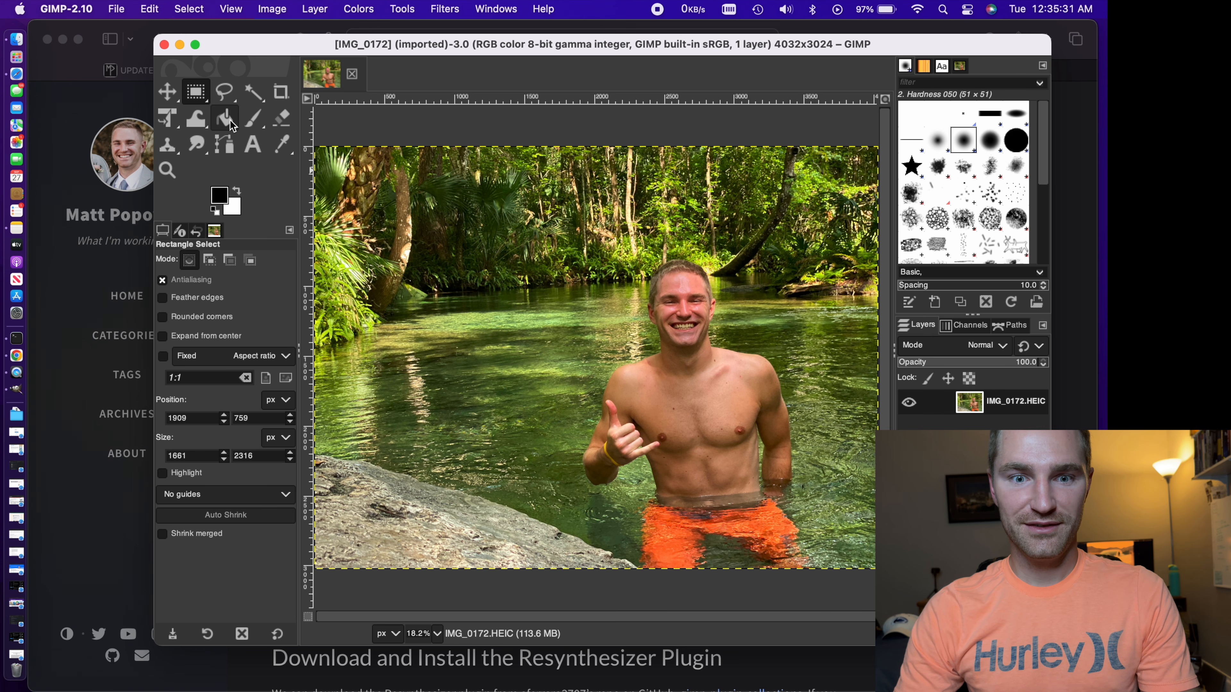
# Step: Outline the man in the water with the Free Select tool, from head to shorts, and close it as a selection
pyautogui.click(203, 99)
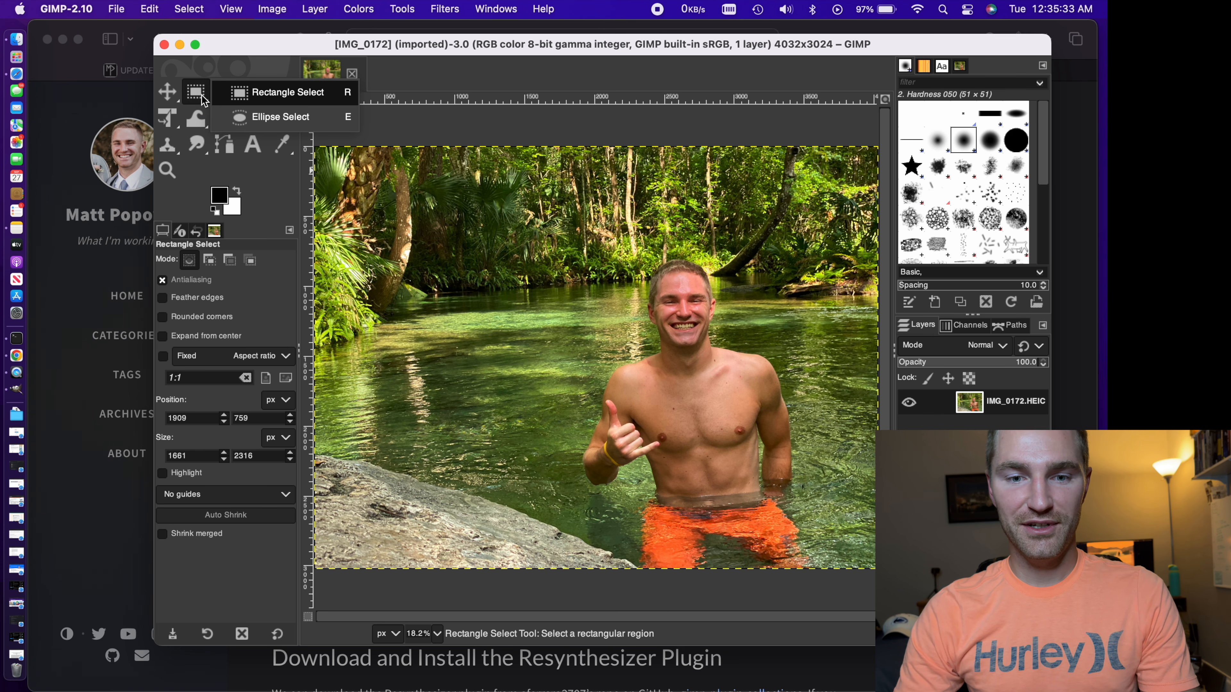
pyautogui.click(224, 92)
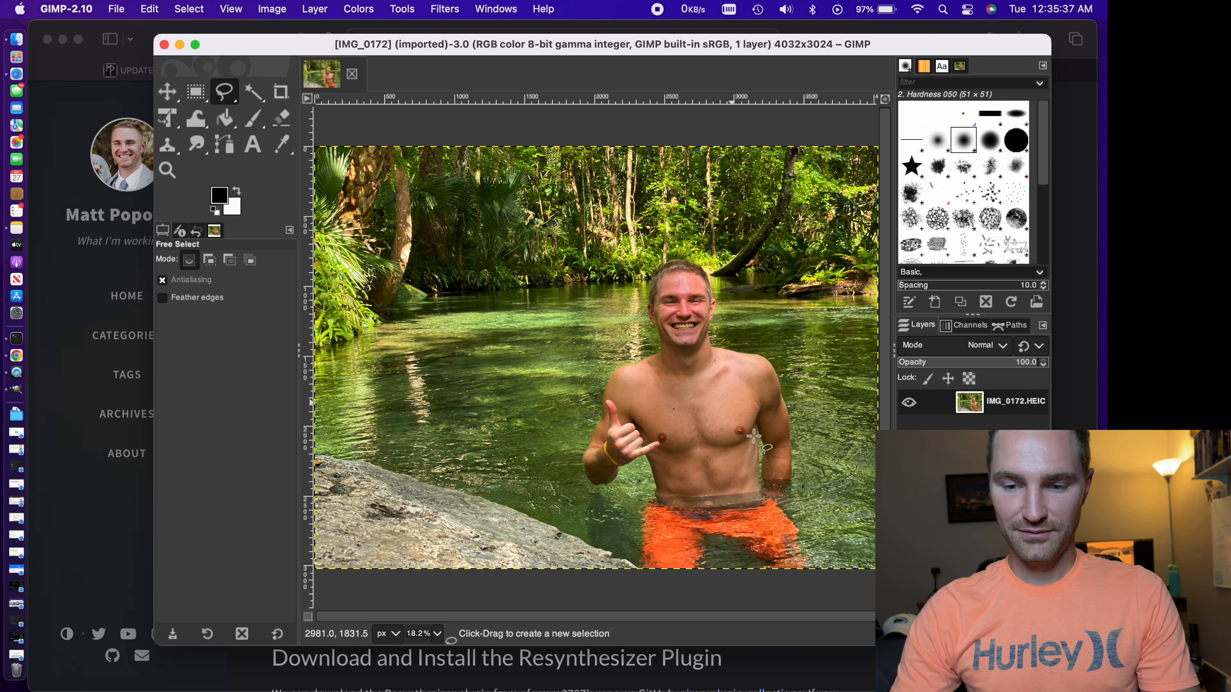
pyautogui.click(818, 561)
pyautogui.click(792, 507)
pyautogui.click(798, 431)
pyautogui.click(776, 361)
pyautogui.click(750, 341)
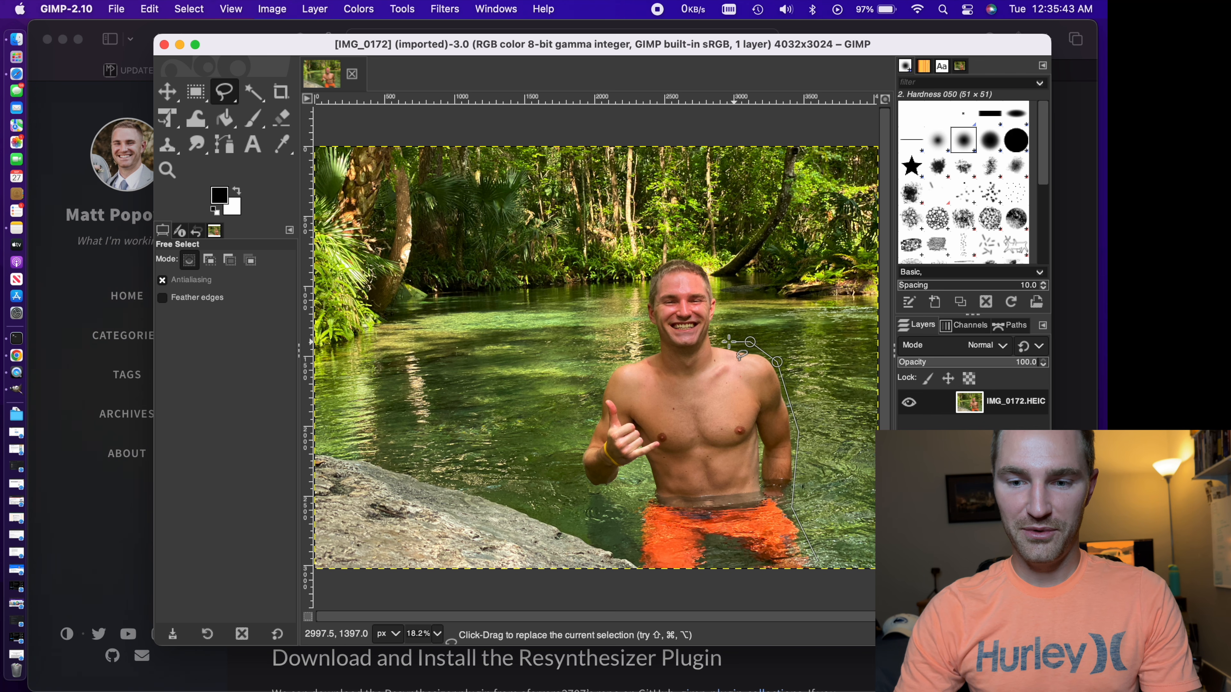
pyautogui.click(715, 338)
pyautogui.click(720, 276)
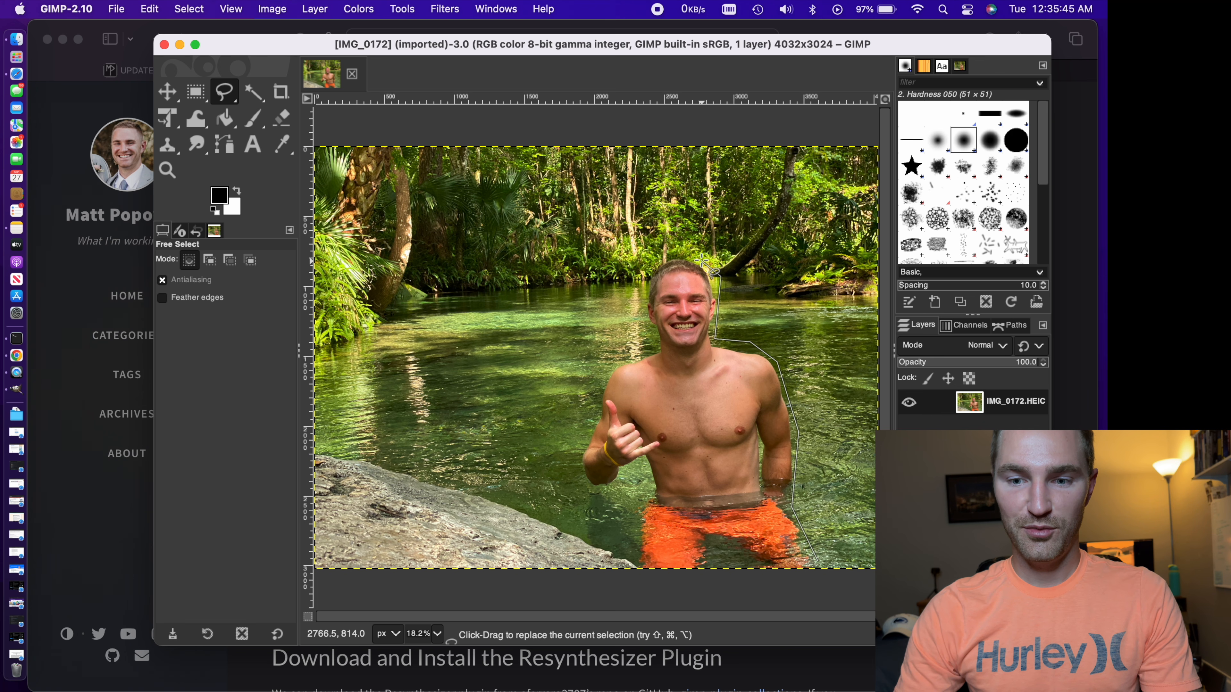
pyautogui.click(672, 257)
pyautogui.click(647, 272)
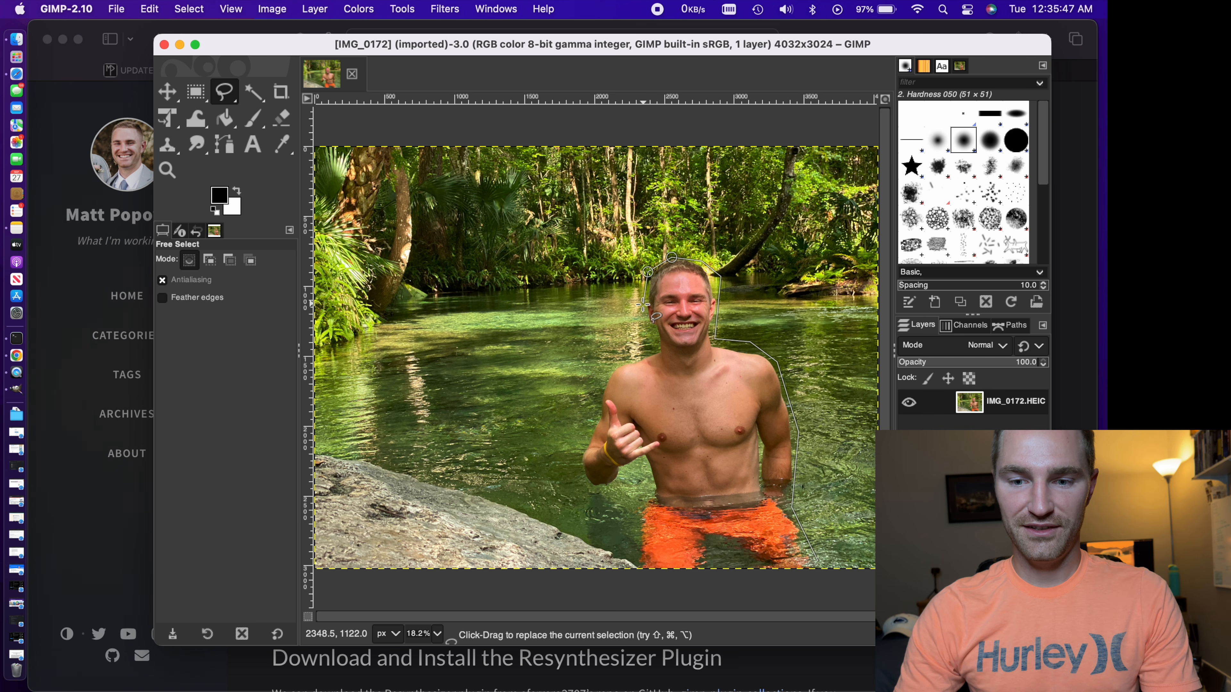
pyautogui.click(642, 308)
pyautogui.click(655, 342)
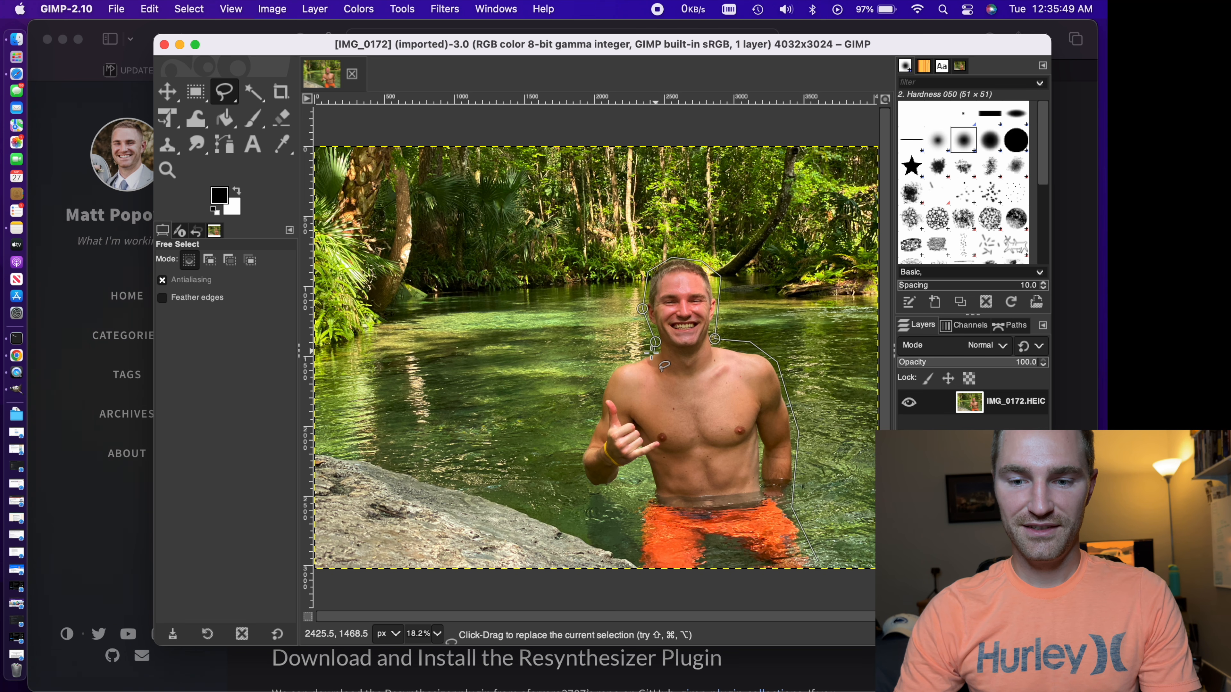
pyautogui.click(609, 364)
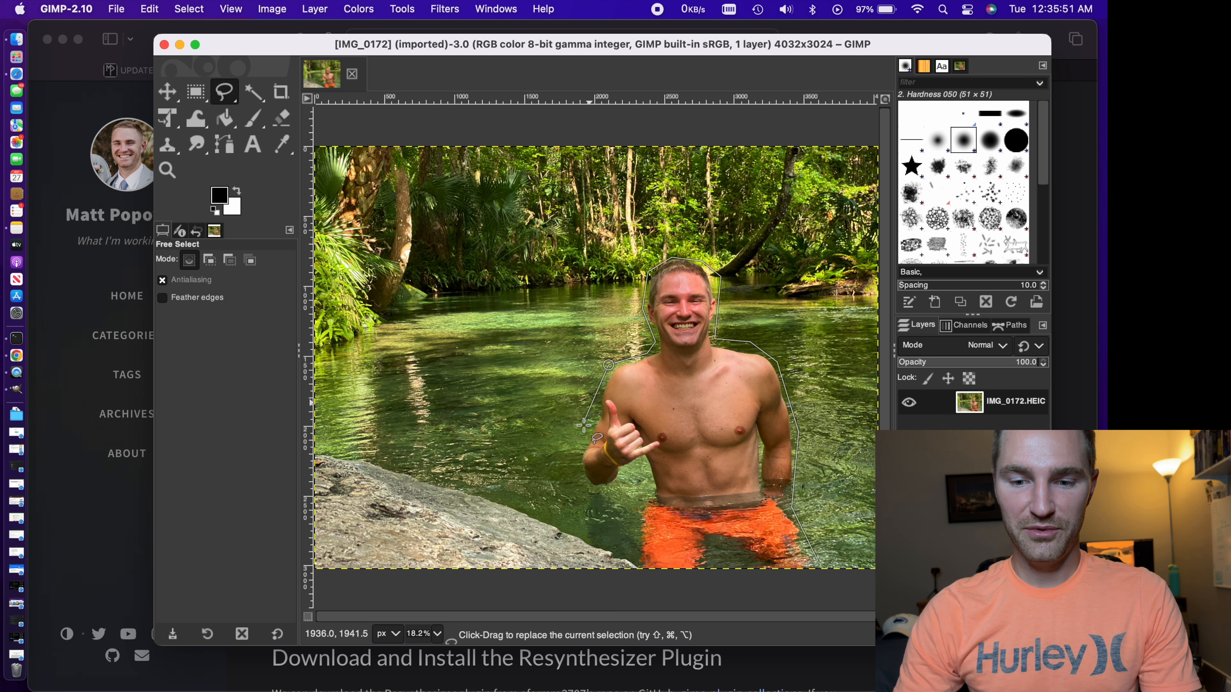
pyautogui.click(576, 454)
pyautogui.click(583, 480)
pyautogui.click(589, 490)
pyautogui.click(643, 467)
pyautogui.click(638, 517)
pyautogui.click(637, 561)
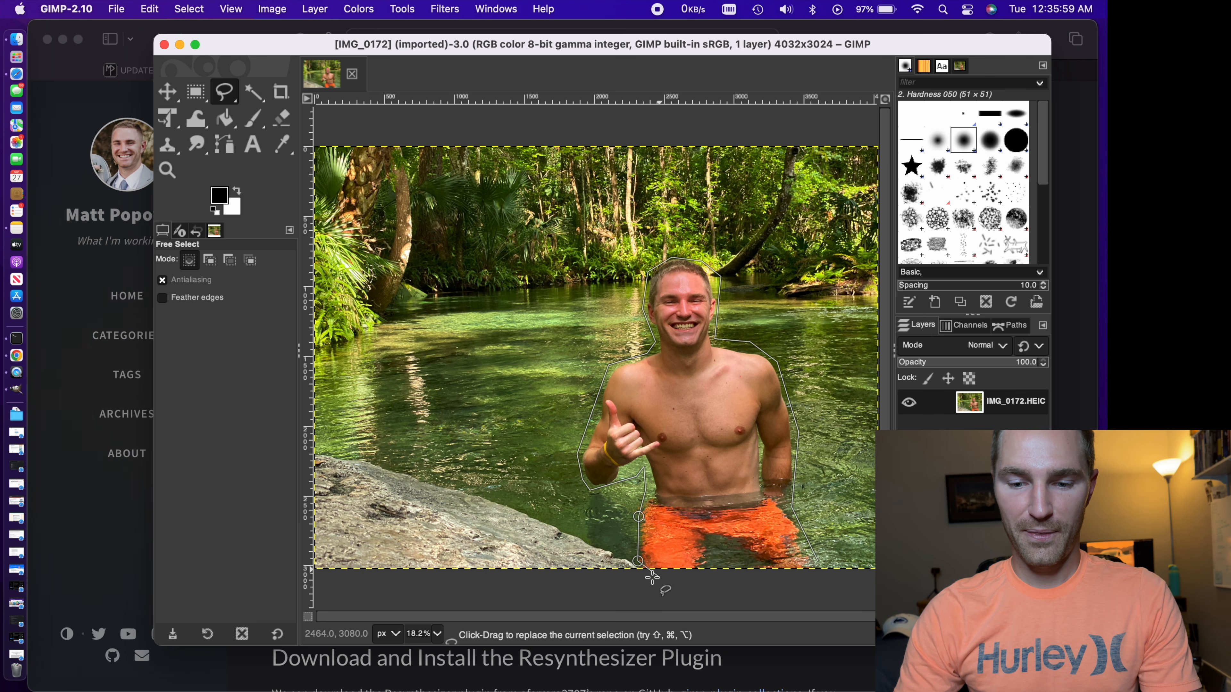
pyautogui.click(640, 580)
pyautogui.click(715, 581)
pyautogui.click(712, 537)
pyautogui.click(770, 579)
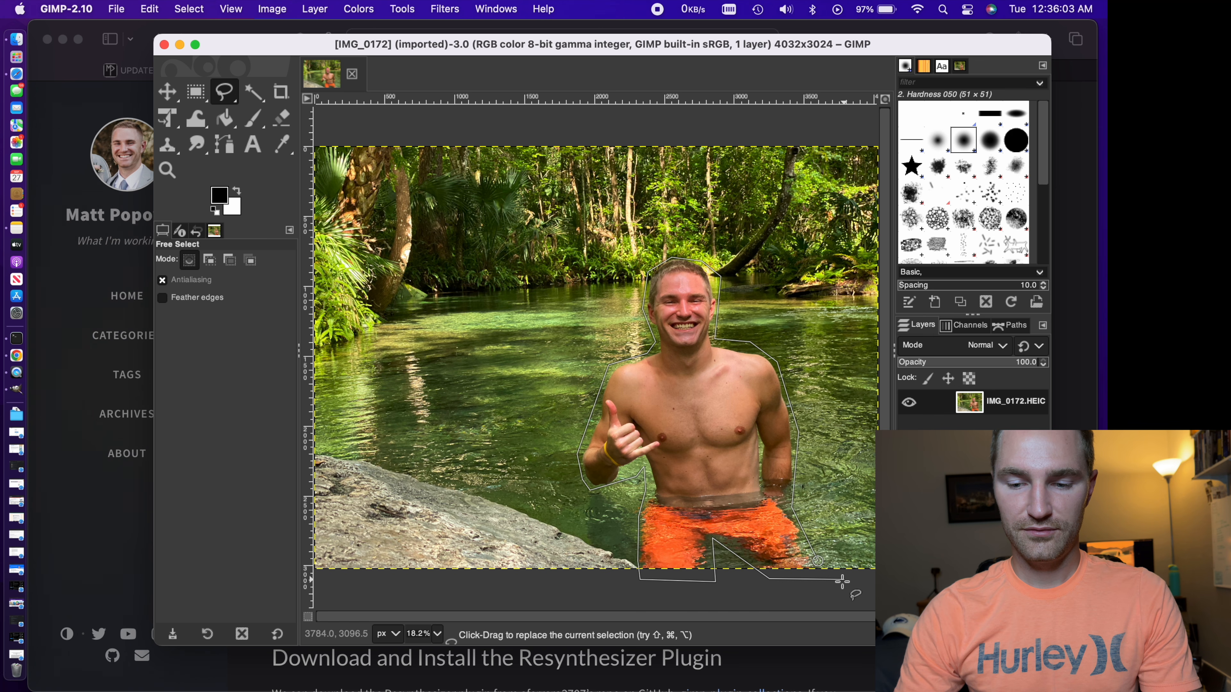
pyautogui.click(816, 582)
pyautogui.click(817, 561)
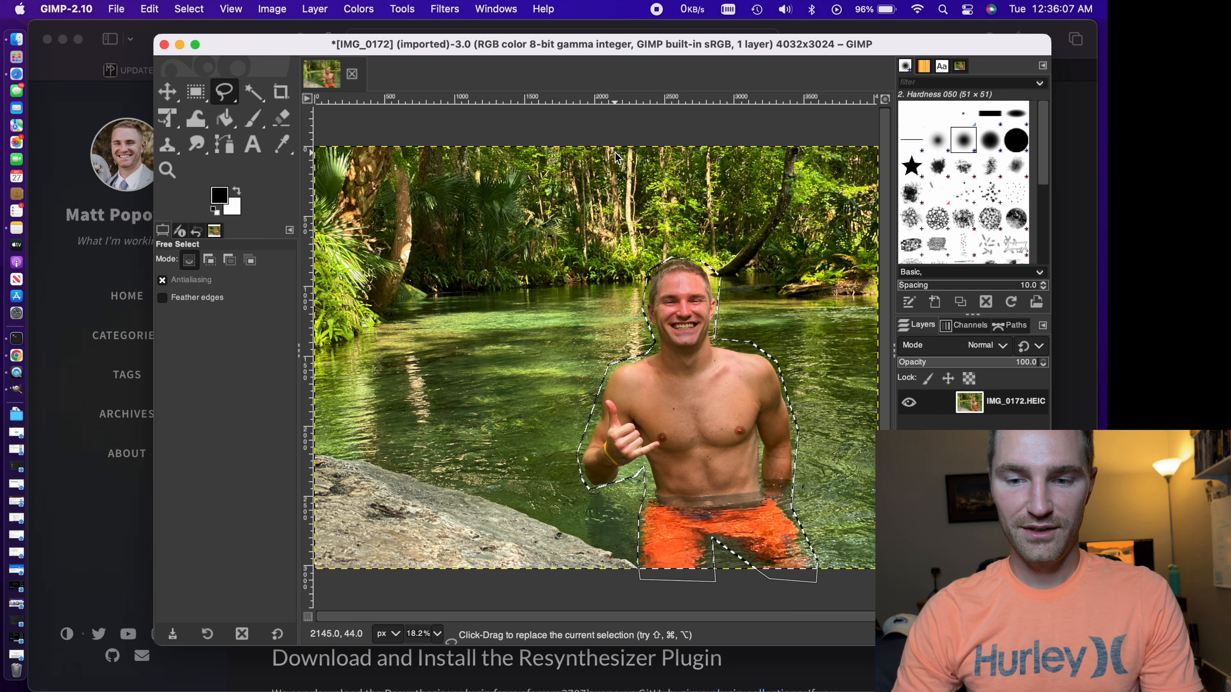
# Step: Remove the outlined man from the photo with the Heal selection filter, and switch to Rectangle Select
pyautogui.click(442, 8)
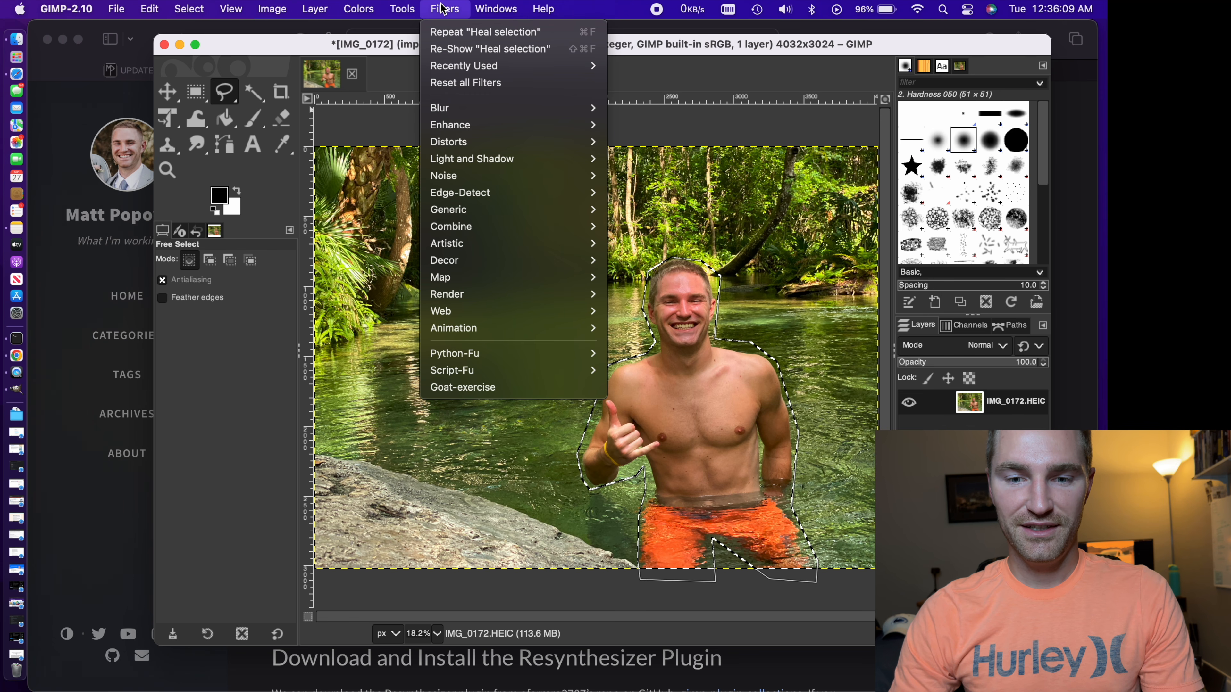
pyautogui.moveTo(503, 128)
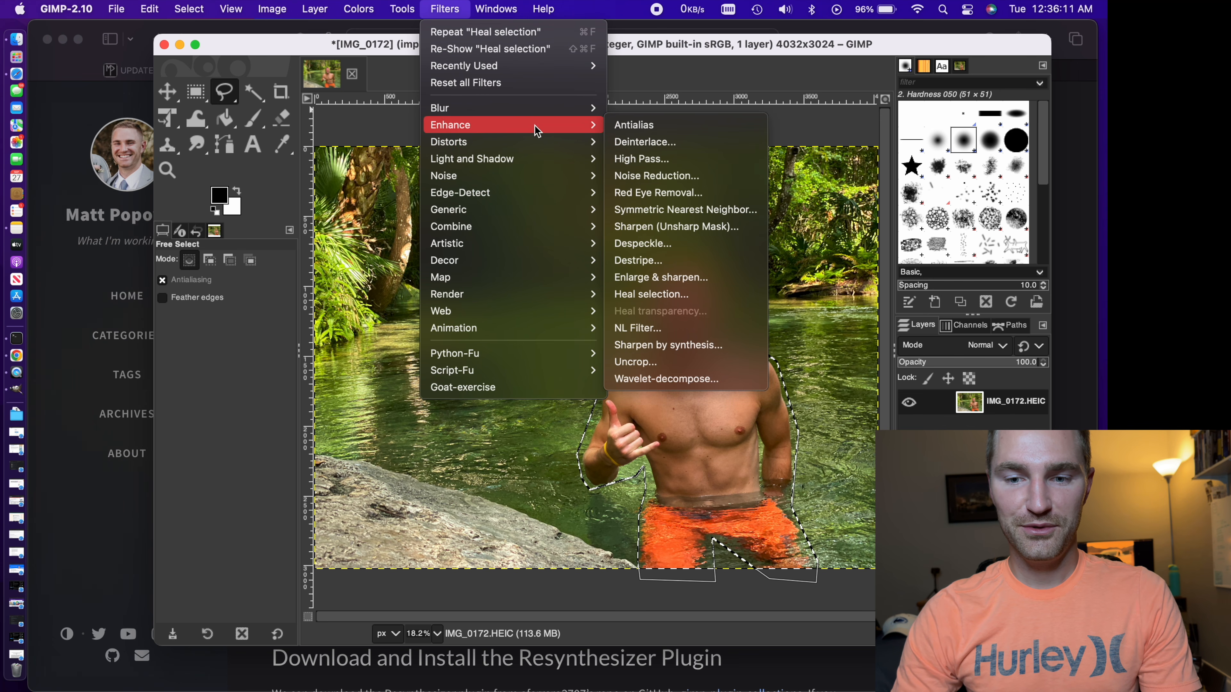
pyautogui.click(688, 294)
pyautogui.moveTo(558, 242); pyautogui.dragTo(371, 304)
pyautogui.click(490, 487)
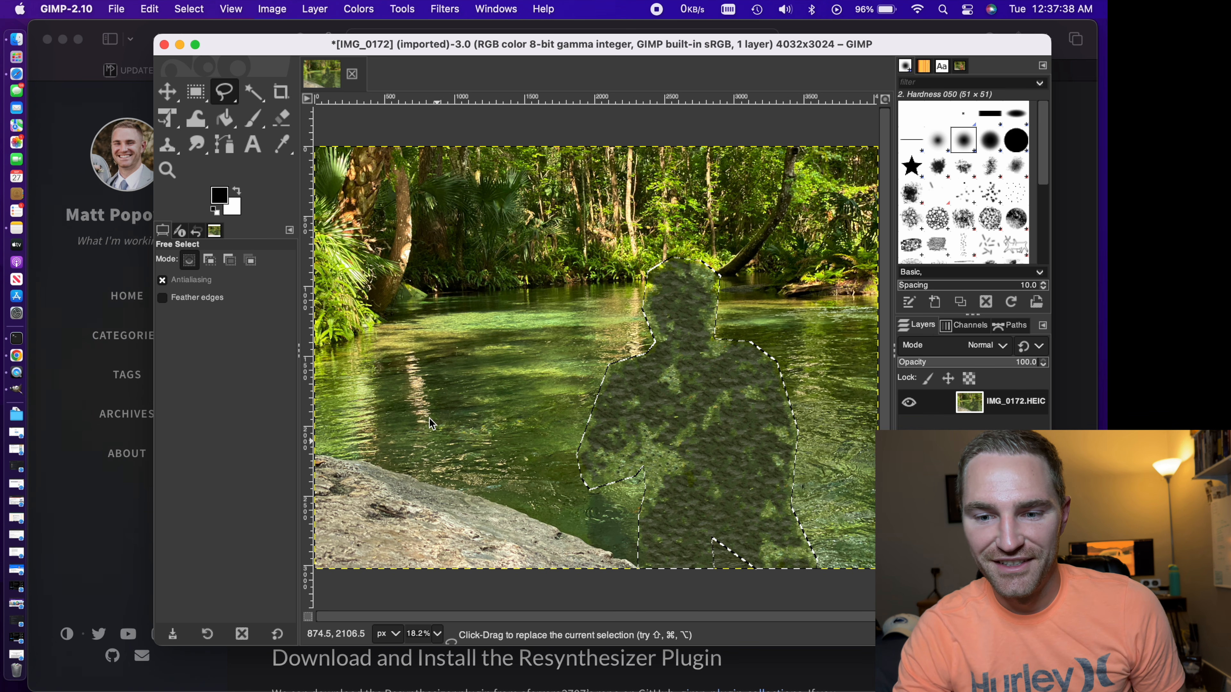
pyautogui.press('r')
pyautogui.click(526, 360)
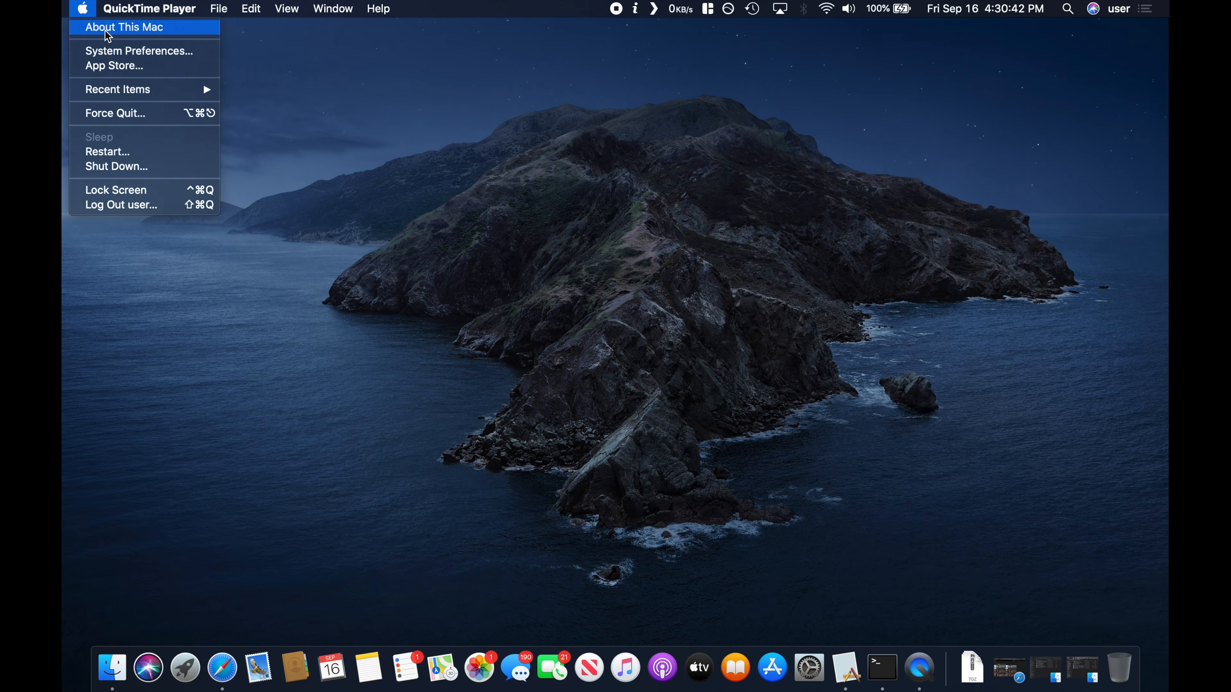
# Step: View the system details in About This Mac on the second Mac, and launch Terminal
pyautogui.click(107, 32)
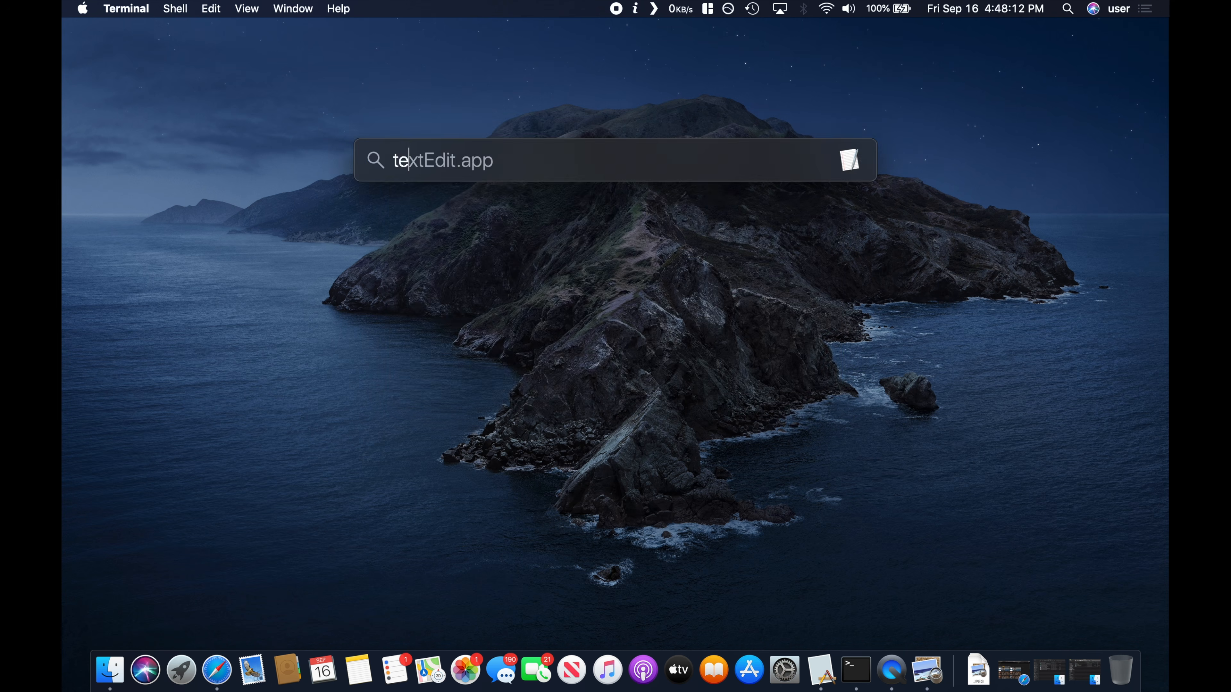
pyautogui.press('Return')
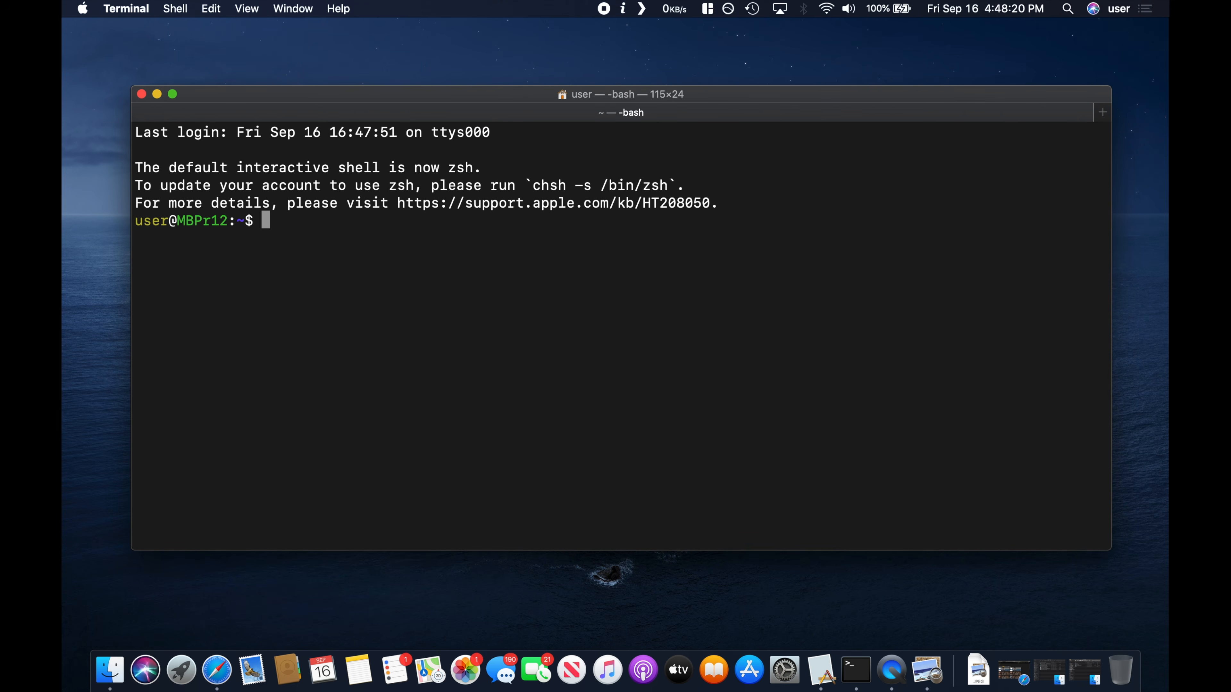
# Step: Change to /usr/local/lib in Terminal, run ls -lah libintl*, and inspect the libintl.9.dylib link entry
pyautogui.write('cd /usr/local/lib')
pyautogui.press('Return')
pyautogui.write('ls -lah libintl*')
pyautogui.press('Return')
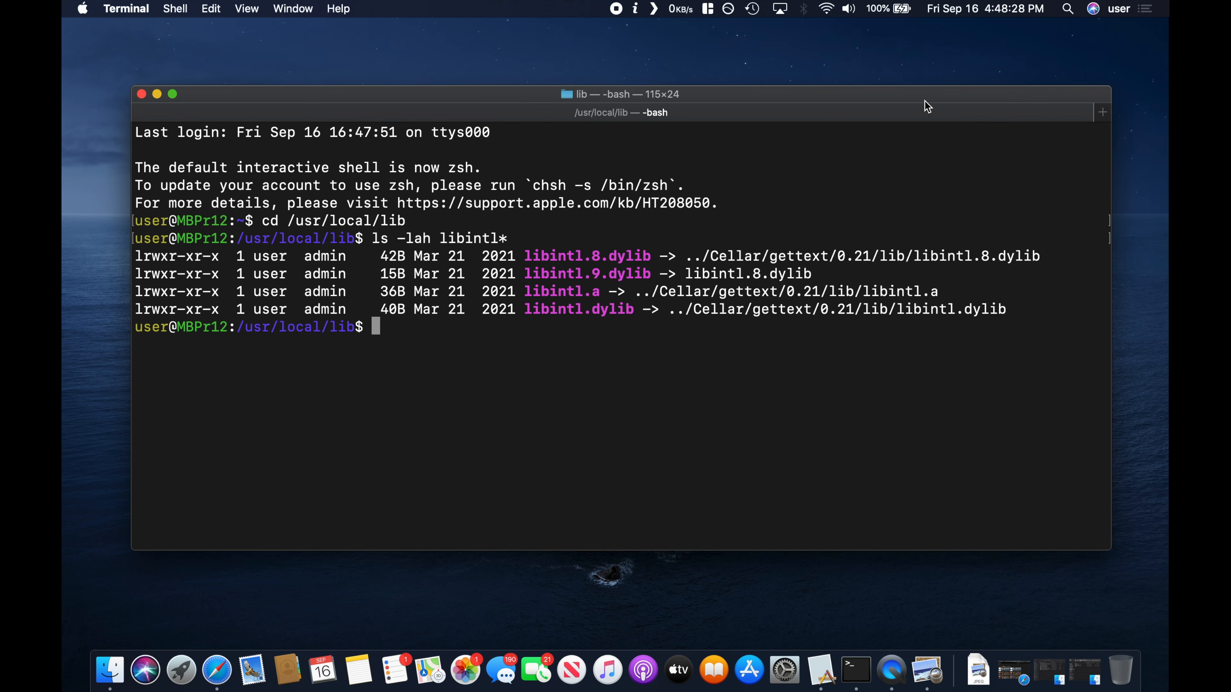
pyautogui.moveTo(525, 273); pyautogui.dragTo(823, 274)
pyautogui.click(791, 236)
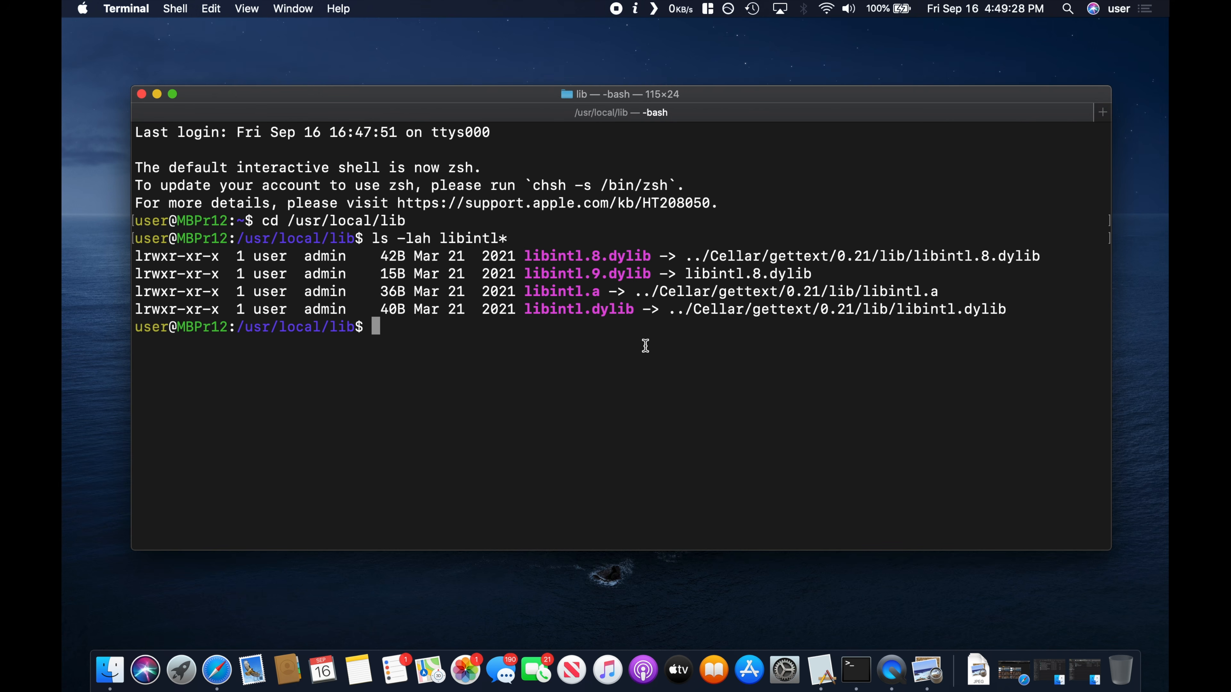
# Step: Delete the existing link with rm libintl.9.dylib and list the libintl* files again
pyautogui.write('rm libintl.9.dylib')
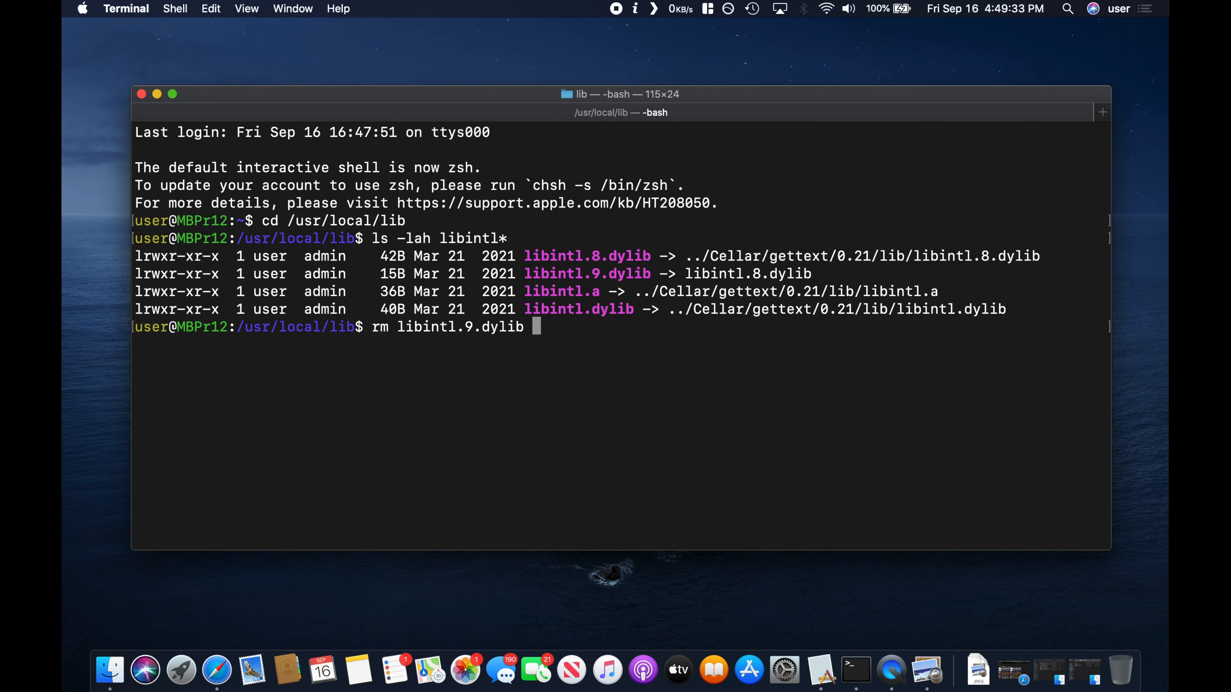
pyautogui.press('Return')
pyautogui.press('Up')
pyautogui.press('Up')
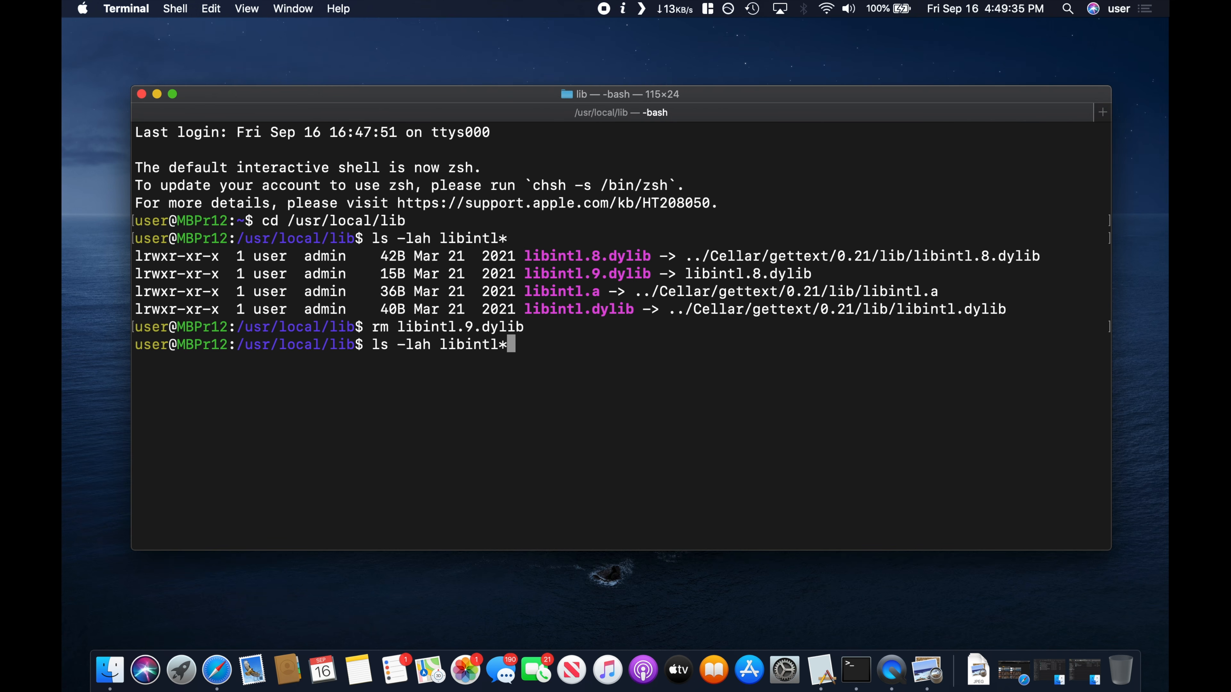
pyautogui.press('Return')
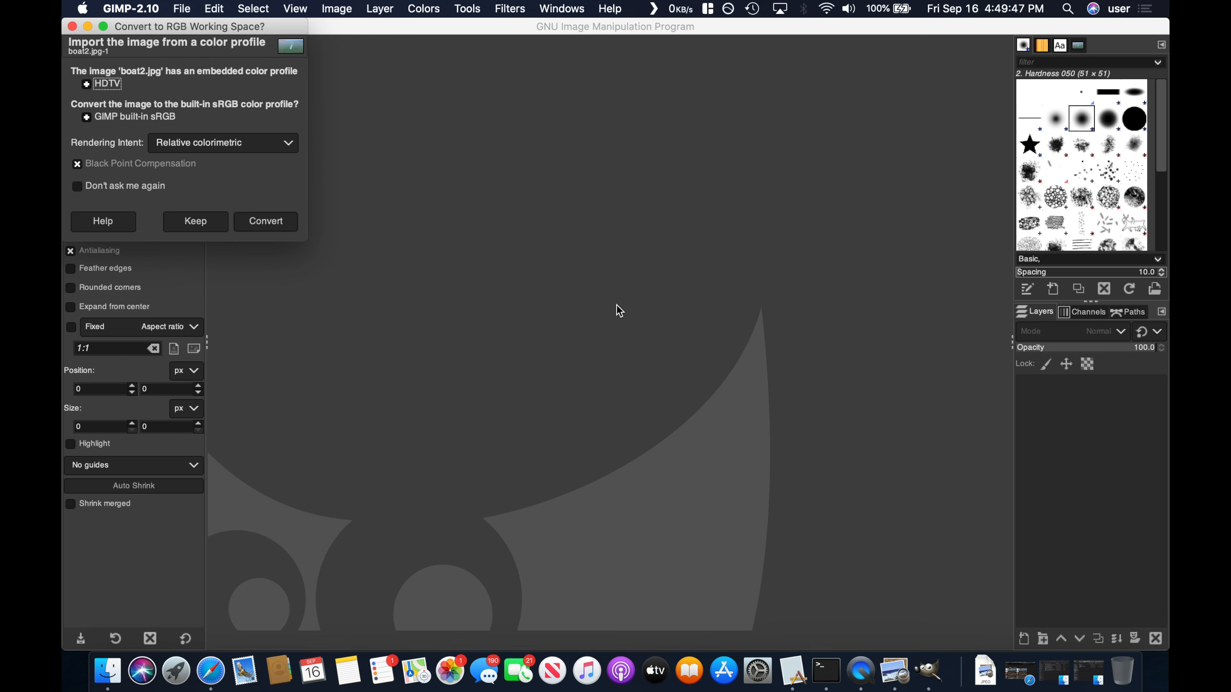
# Step: Switch to GIMP and import boat2.jpg, converting it to the built-in sRGB color profile
pyautogui.click(264, 220)
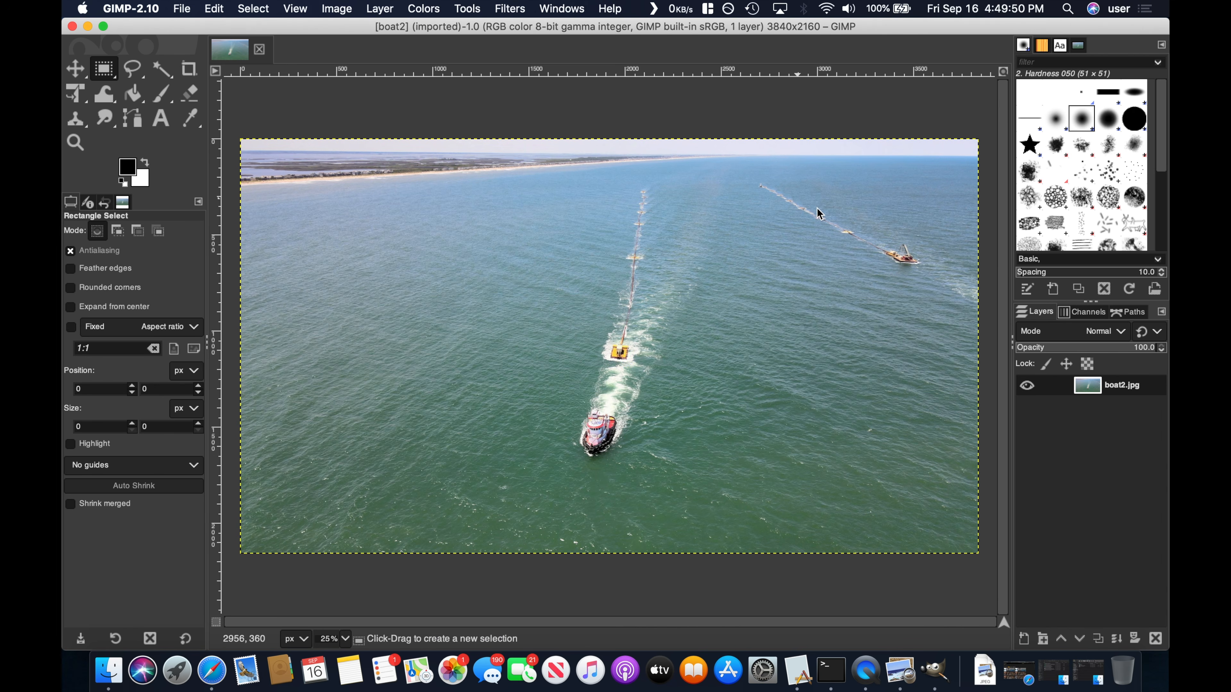
# Step: Outline the distant boat and its wake with Free Select, run Heal selection on it, and expand the error's details
pyautogui.click(132, 68)
pyautogui.press('Return')
pyautogui.click(509, 8)
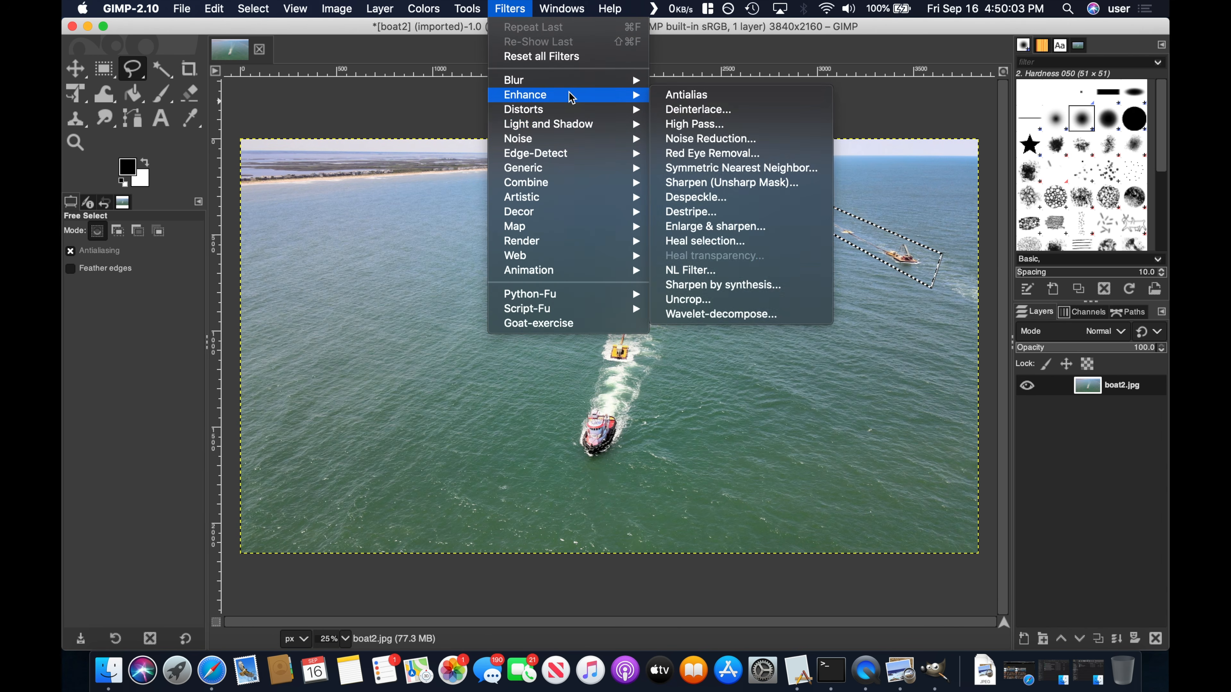
pyautogui.click(742, 240)
pyautogui.click(732, 422)
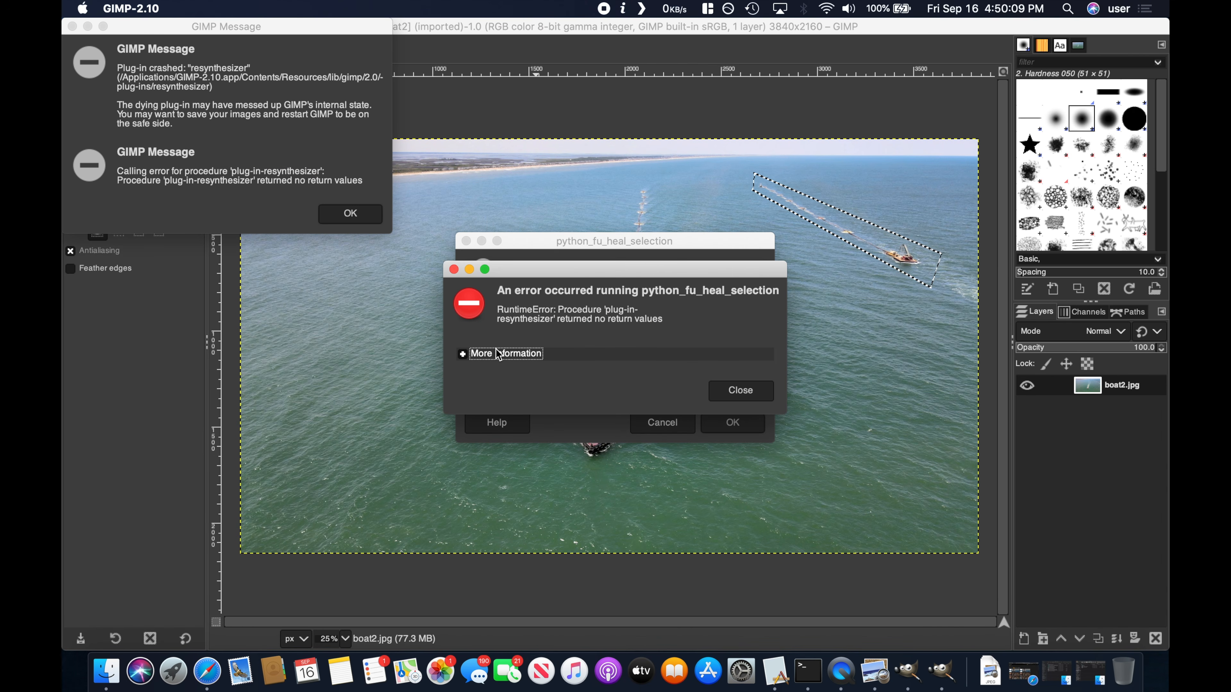
pyautogui.click(499, 354)
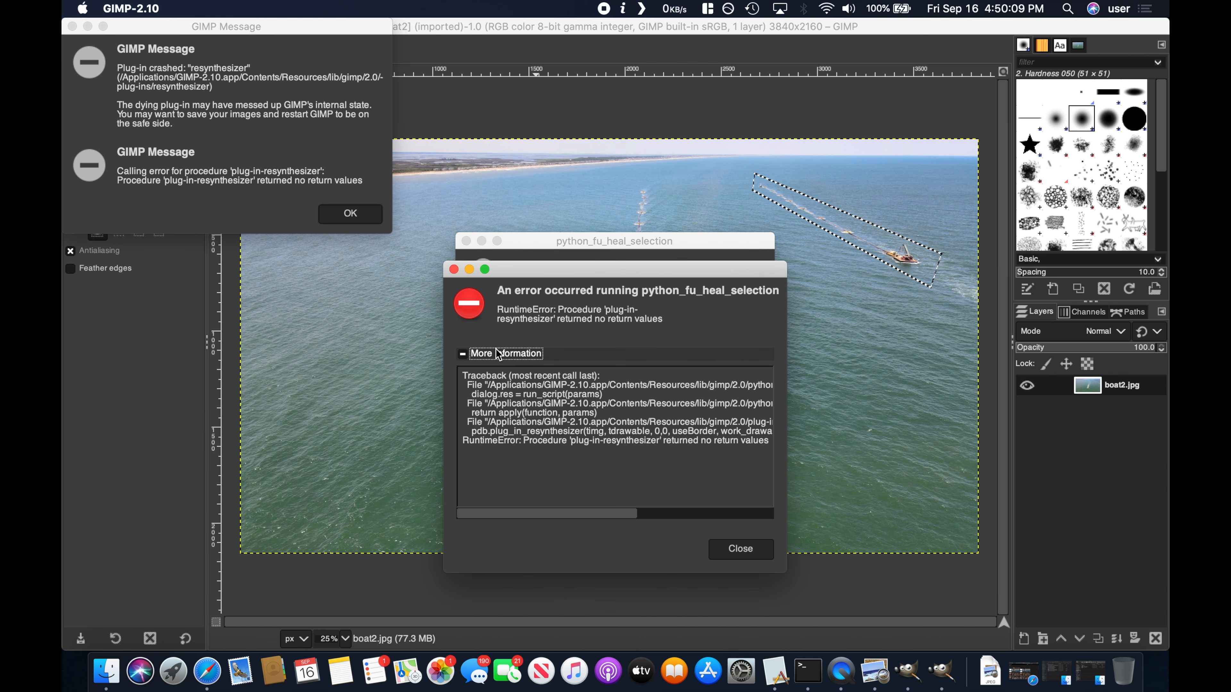
pyautogui.moveTo(786, 458); pyautogui.dragTo(1081, 473)
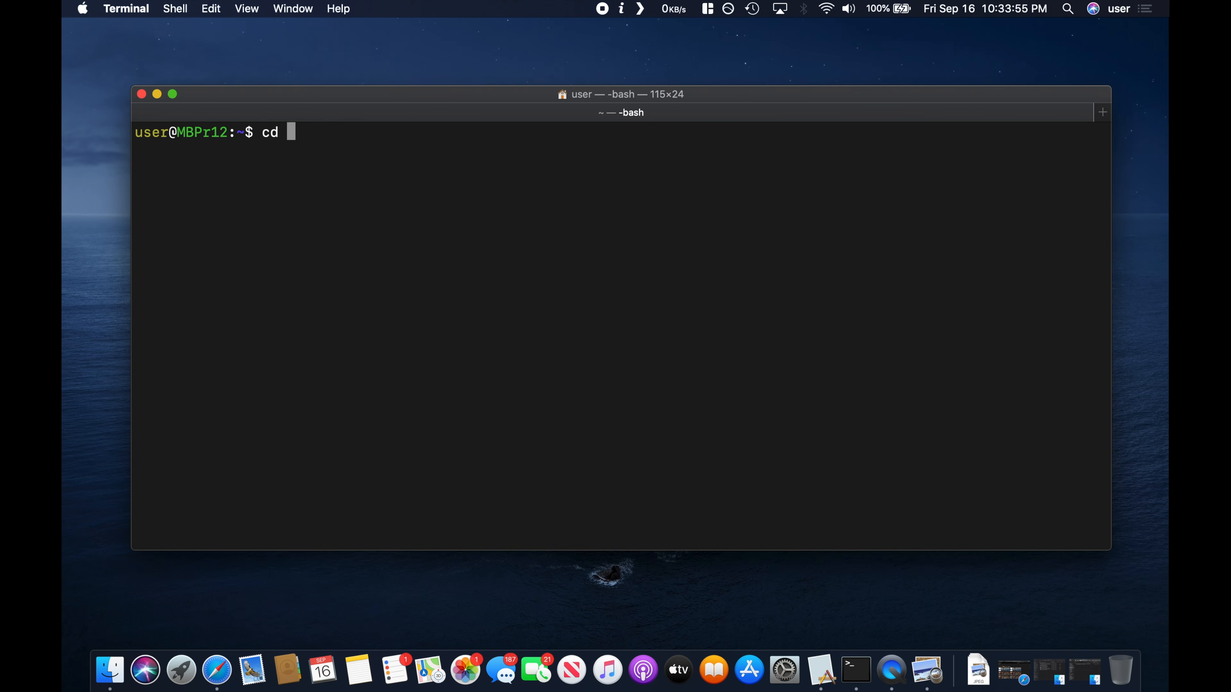
# Step: In Terminal, change to /Applications/GIMP-2.10.app/Contents/Resources/lib/ and list the files matching libintl* with ls -lah
pyautogui.write('/Applications/G')
pyautogui.press('Tab')
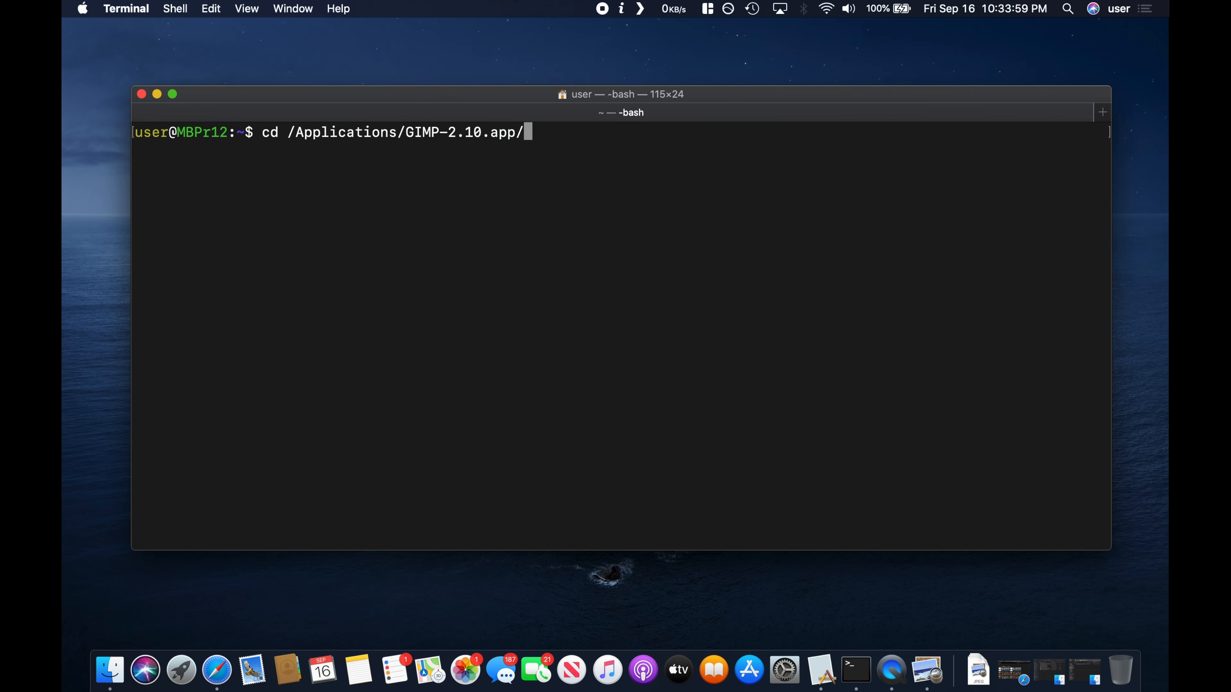
pyautogui.write('Contents/Resources/lib/')
pyautogui.press('Return')
pyautogui.write('ls -lah libintl*')
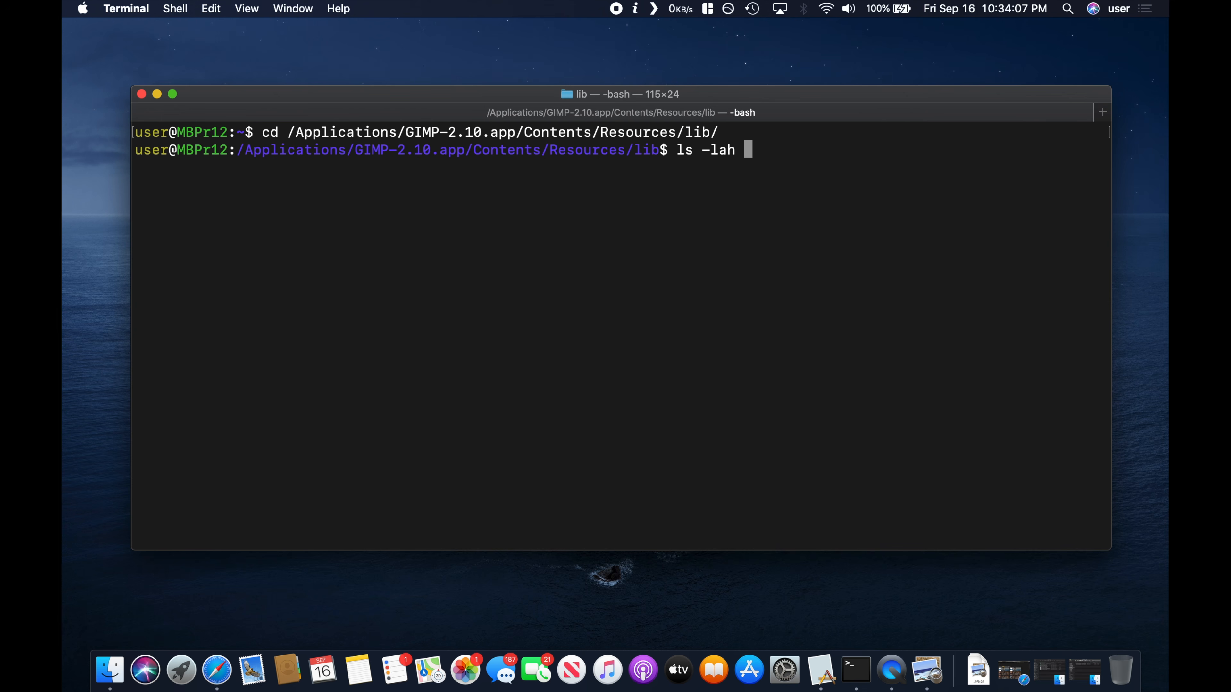
pyautogui.press('Return')
# Step: Create the symbolic link with ln -s libintl.8.dylib libintl.9.dylib and list the libintl* files again
pyautogui.write('ln -s libintl.8.dylib libintl.8.dylib')
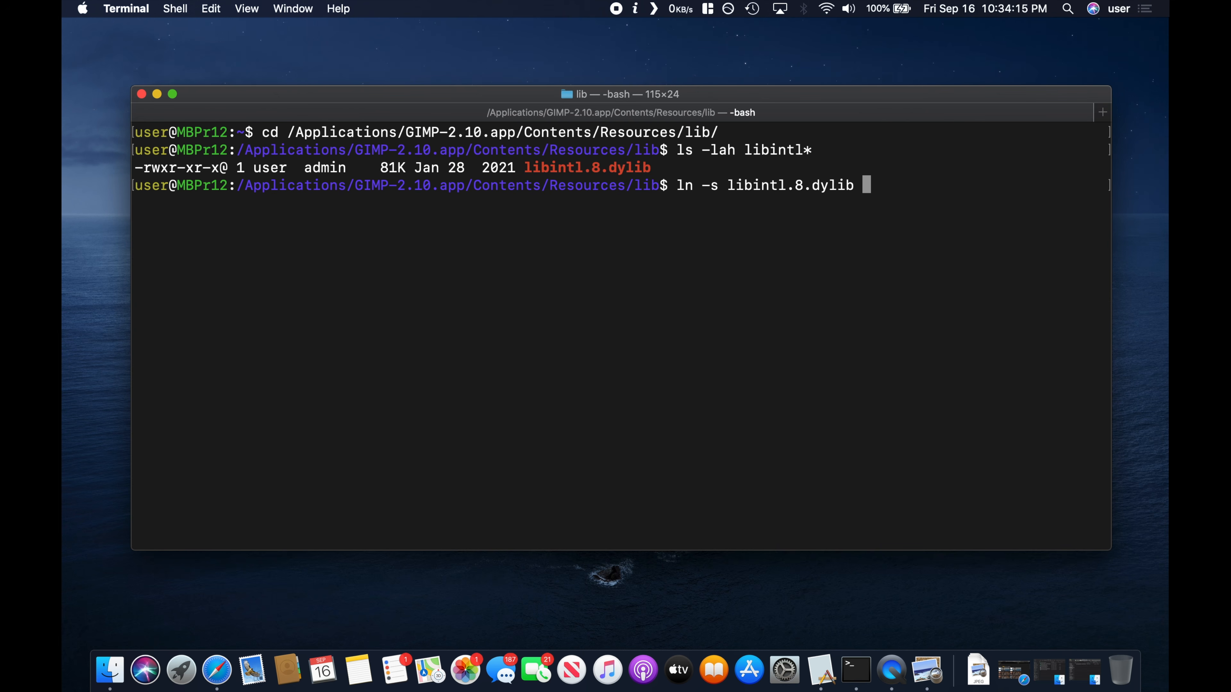
pyautogui.press('Left')
pyautogui.press('Left')
pyautogui.press('Left')
pyautogui.press('Left')
pyautogui.press('Left')
pyautogui.press('BackSpace')
pyautogui.write('9')
pyautogui.press('Return')
pyautogui.press('Up')
pyautogui.press('Up')
pyautogui.press('Return')
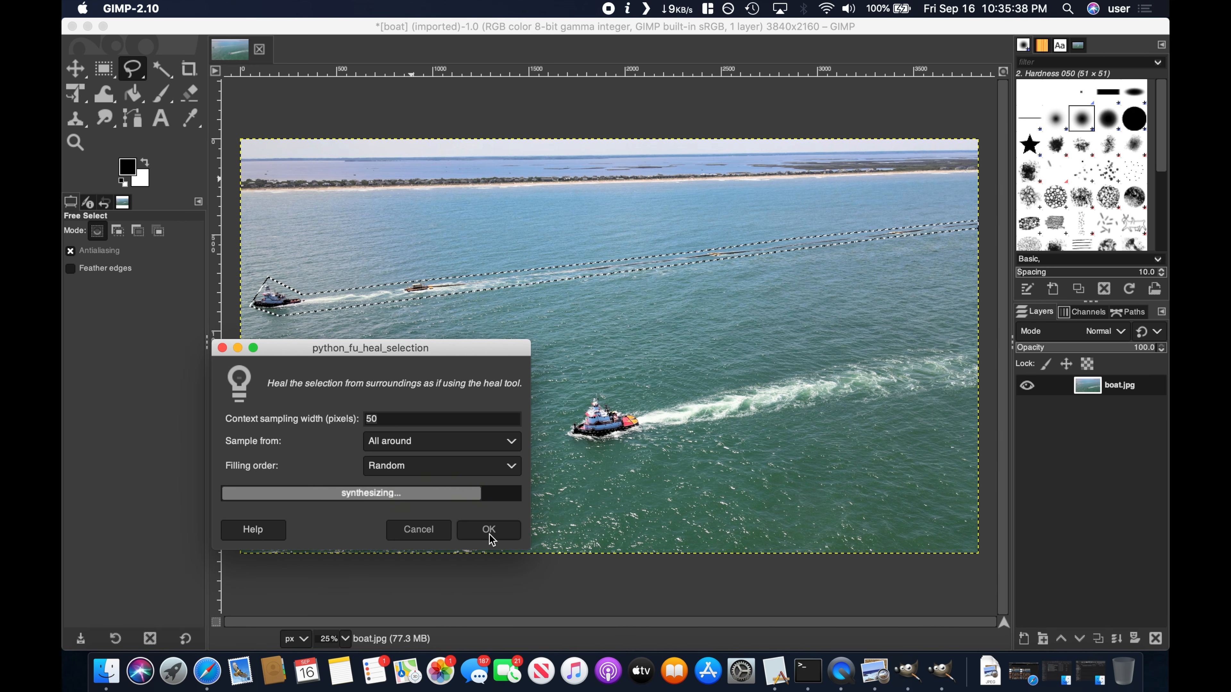
# Step: Switch to Rectangle Select and clear the selection around the distant boat in boat.jpg
pyautogui.click(104, 69)
pyautogui.click(466, 461)
pyautogui.press('ctrl')
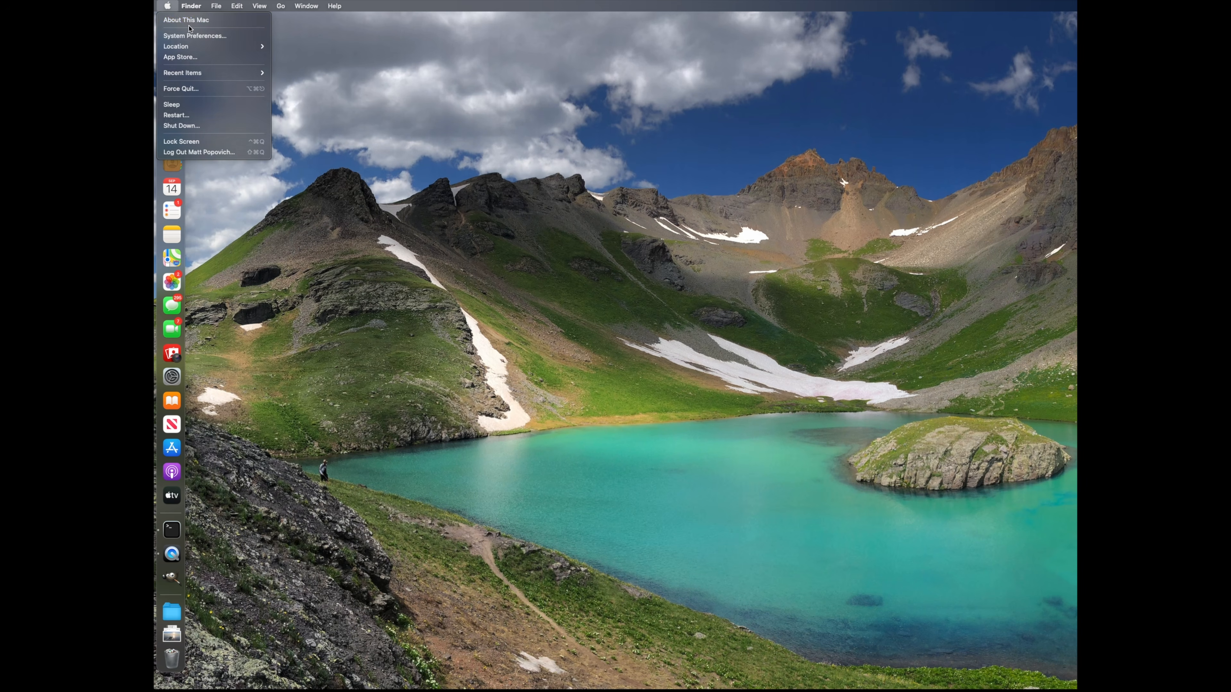
# Step: View About This Mac on the next Mac, and list libintl* in /usr/local/lib/ from Terminal to inspect the libintl.9.dylib link
pyautogui.click(206, 20)
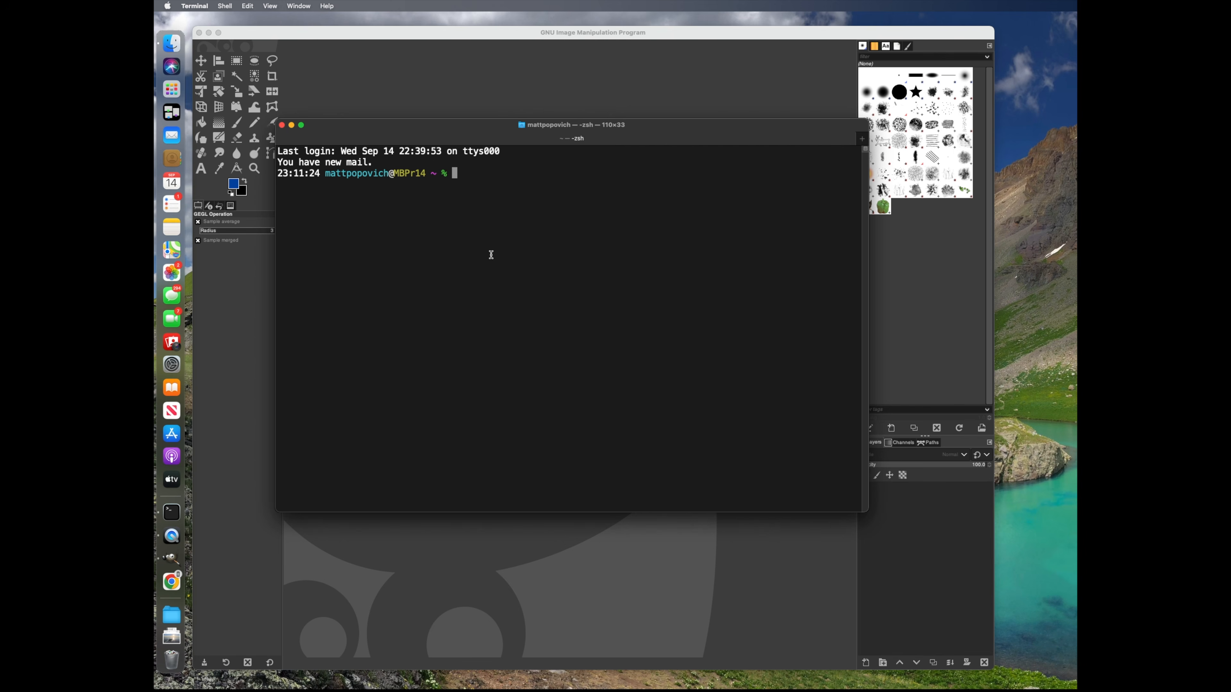
pyautogui.write('cd /usr/local/lib/')
pyautogui.press('Return')
pyautogui.write('ls -lah libintl*')
pyautogui.press('Return')
pyautogui.moveTo(868, 287); pyautogui.dragTo(983, 271)
pyautogui.moveTo(566, 206); pyautogui.dragTo(894, 196)
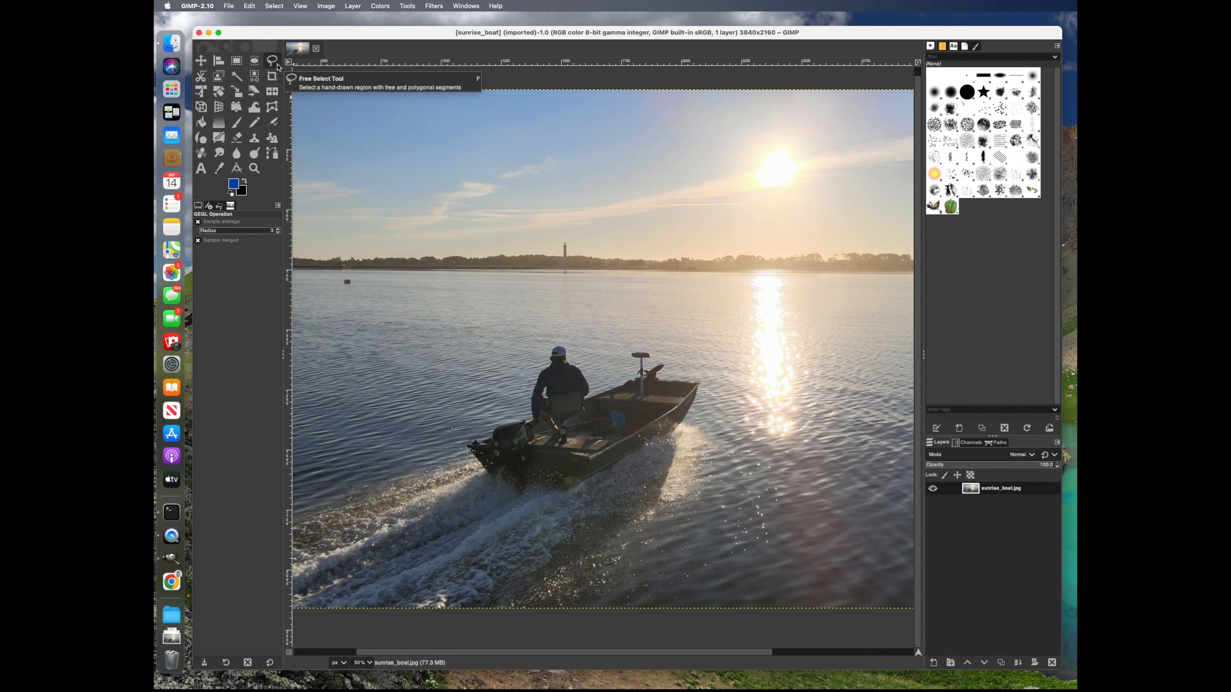
# Step: Outline the small motorboat and its driver in sunrise_boat.jpg with Free Select
pyautogui.press('f')
pyautogui.click(582, 487)
pyautogui.click(702, 382)
pyautogui.click(660, 380)
pyautogui.click(668, 367)
pyautogui.click(628, 357)
pyautogui.click(634, 376)
pyautogui.click(594, 389)
pyautogui.click(563, 345)
pyautogui.click(548, 346)
pyautogui.click(528, 418)
pyautogui.click(473, 429)
pyautogui.click(466, 447)
pyautogui.click(504, 494)
pyautogui.click(582, 487)
# Step: Run Heal selection on the outlined boat in sunrise_boat.jpg
pyautogui.click(433, 6)
pyautogui.moveTo(453, 67)
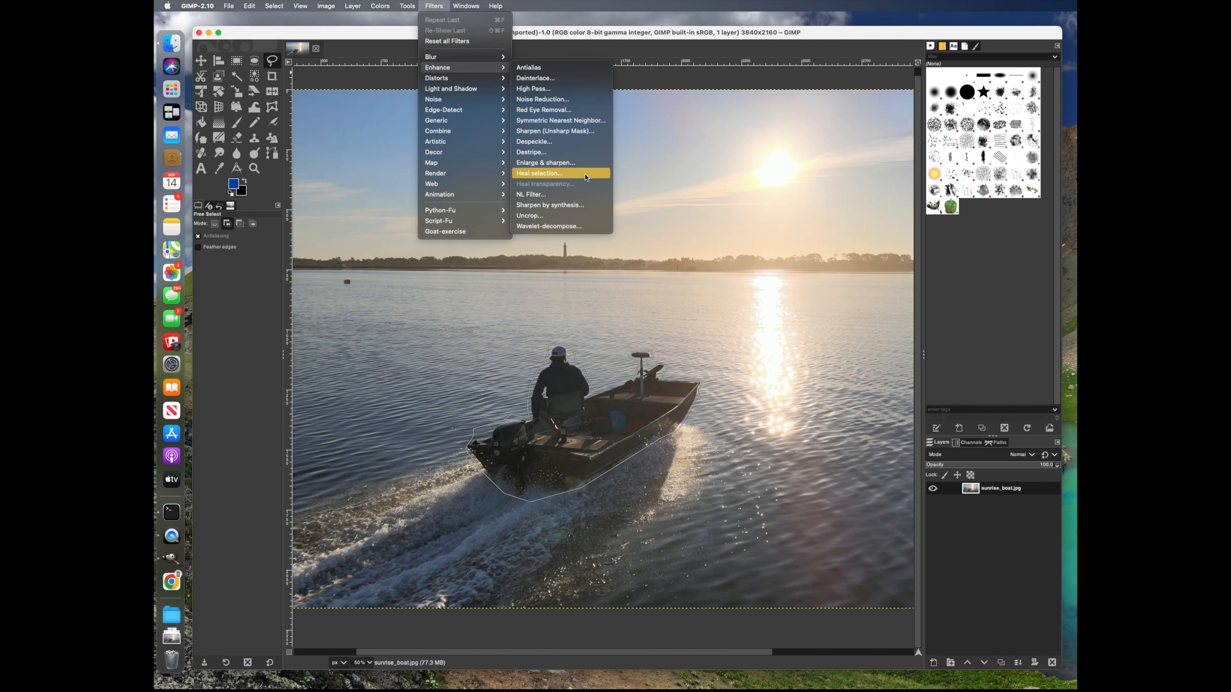
pyautogui.click(585, 175)
pyautogui.click(639, 302)
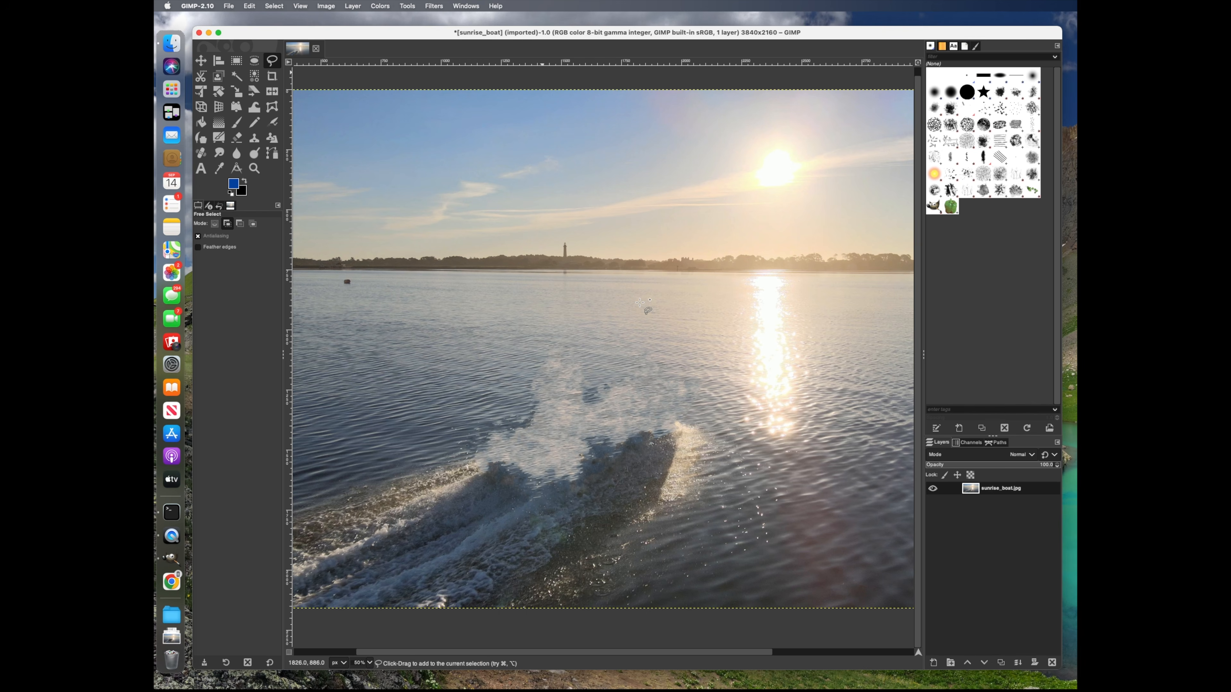
# Step: Clear the selection, switch to Rectangle Select, and close sunrise_boat.jpg without saving
pyautogui.press('w')
pyautogui.press('a')
pyautogui.press('r')
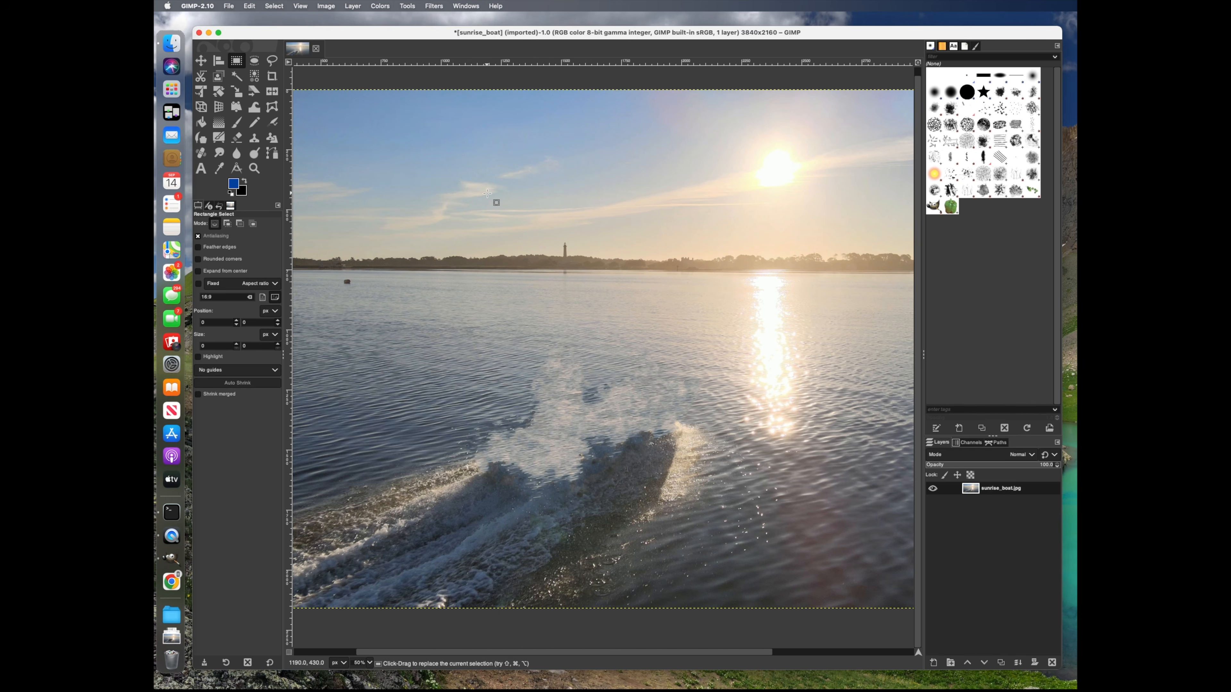
pyautogui.press('super+w')
pyautogui.click(692, 388)
# Step: In Terminal, delete the existing link with rm libintl.9.dylib and list the libintl* files
pyautogui.write('rm libintl.9.dylib')
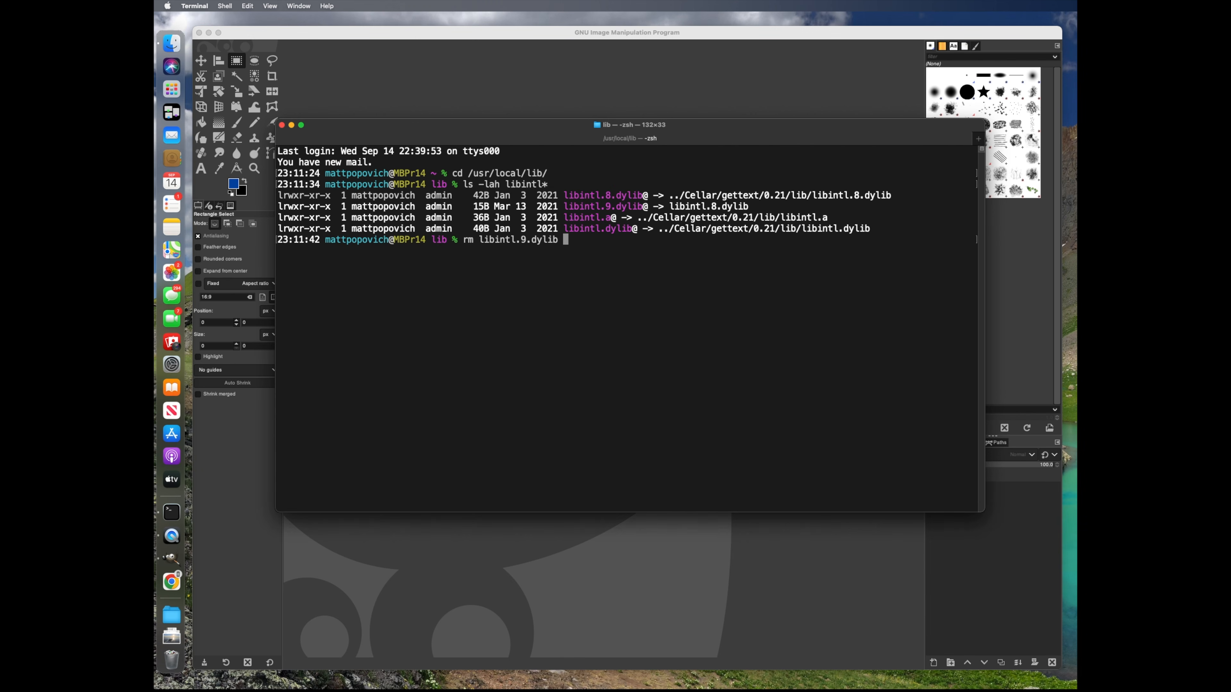
pyautogui.press('Return')
pyautogui.press('Up')
pyautogui.press('Up')
pyautogui.press('Return')
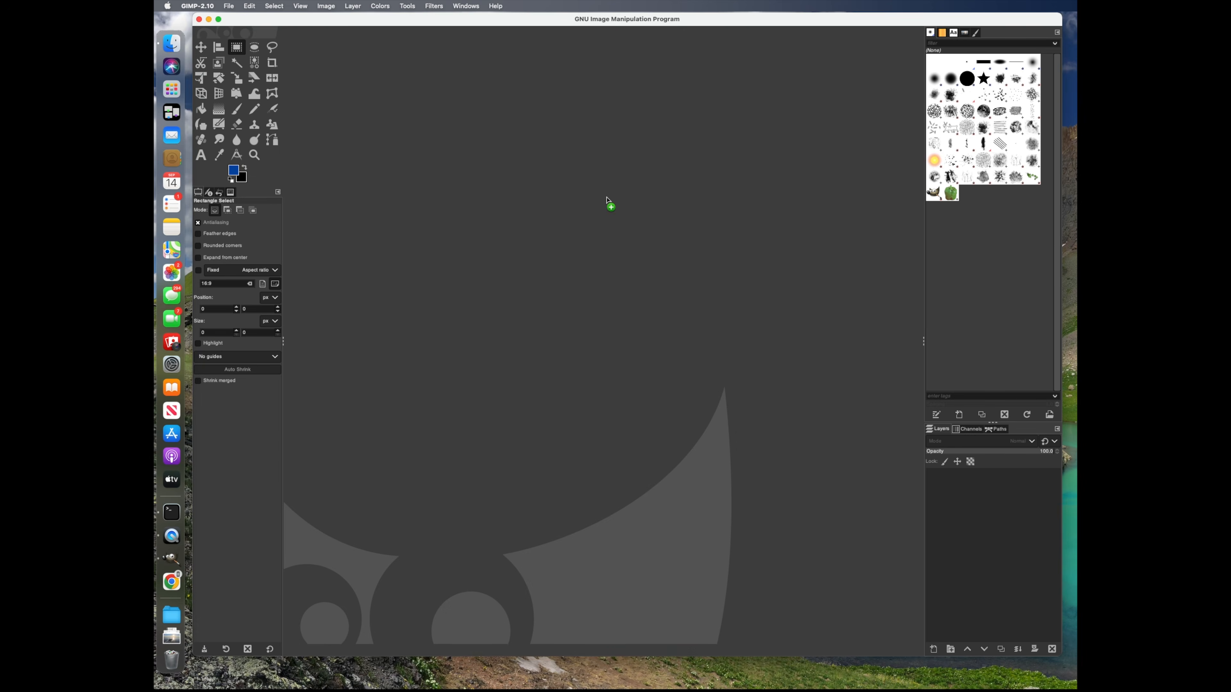
# Step: Import sunrise_boat.jpg into GIMP again and trace a Free Select outline around the boat and driver
pyautogui.moveTo(607, 200); pyautogui.dragTo(607, 200)
pyautogui.click(610, 499)
pyautogui.click(649, 496)
pyautogui.click(686, 484)
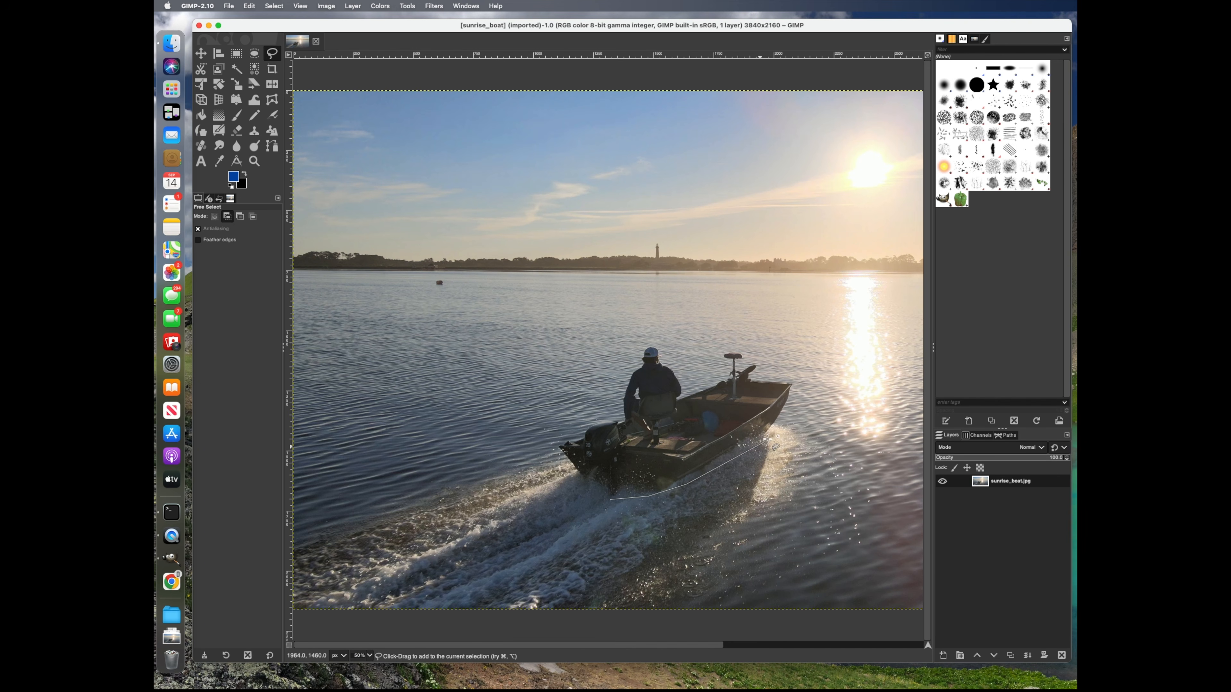
pyautogui.click(768, 436)
pyautogui.click(791, 406)
pyautogui.click(794, 381)
pyautogui.click(760, 376)
pyautogui.click(651, 344)
pyautogui.click(554, 444)
pyautogui.click(565, 478)
pyautogui.click(609, 499)
# Step: Run Heal selection on the reimported boat photo and expand the error dialog's details
pyautogui.click(433, 6)
pyautogui.moveTo(446, 66)
pyautogui.click(576, 173)
pyautogui.moveTo(602, 284)
pyautogui.mouseDown()
pyautogui.moveTo(460, 251)
pyautogui.moveTo(473, 241)
pyautogui.mouseUp()
pyautogui.click(573, 353)
pyautogui.click(409, 310)
pyautogui.moveTo(611, 363); pyautogui.dragTo(790, 363)
pyautogui.moveTo(297, 20); pyautogui.dragTo(619, 100)
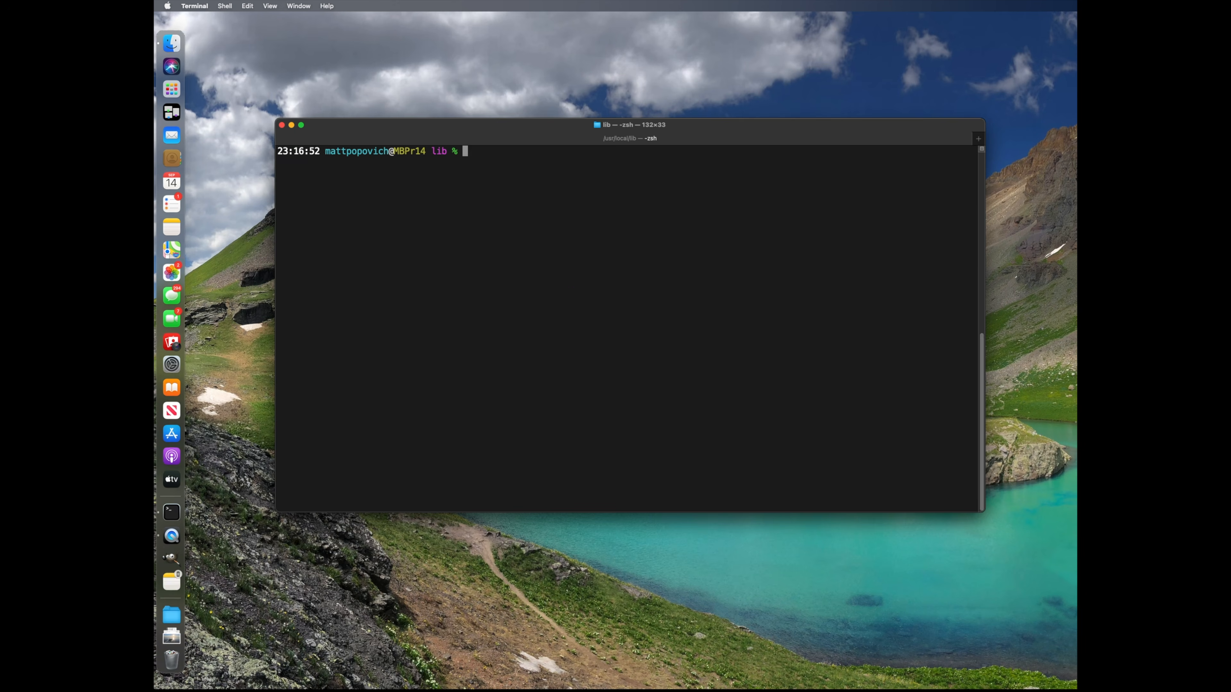
# Step: In Terminal, change to /Applications/GIMP-2.10.app/Contents/Resources/lib and run ls -lah libintl*
pyautogui.write('cd /Applications/GIMP')
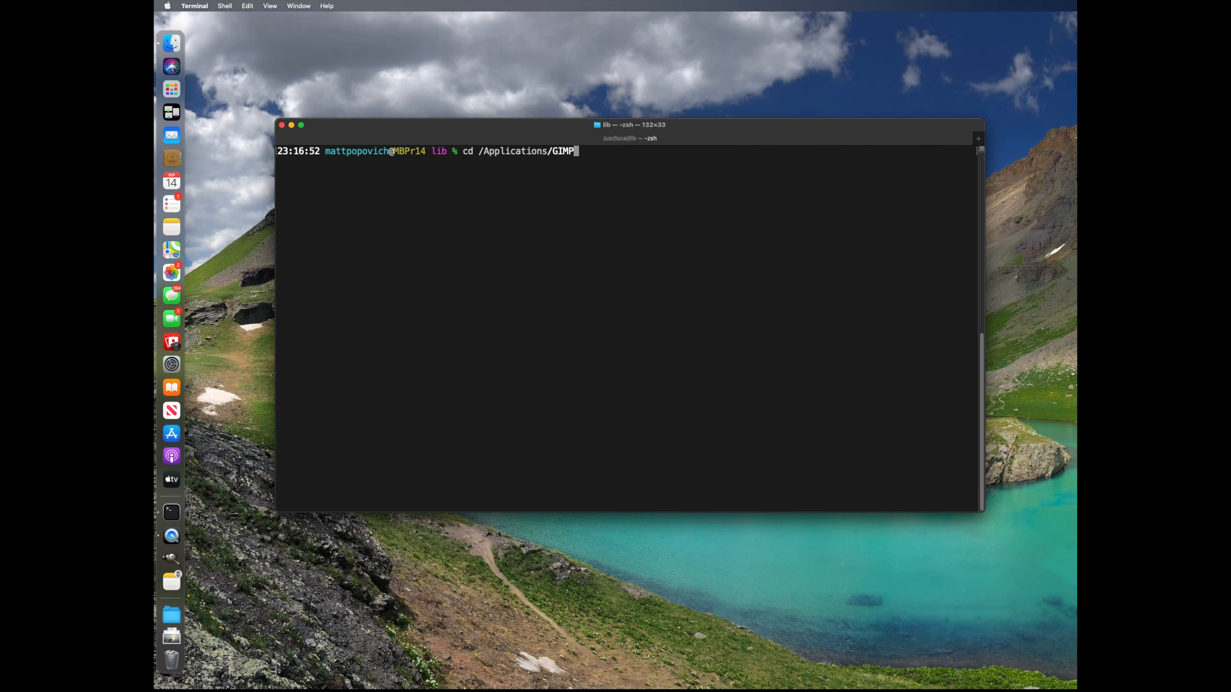
pyautogui.write('-2.10.app/Contents/Resources/lib')
pyautogui.press('Return')
pyautogui.write('ls -lah libintl*')
pyautogui.press('Return')
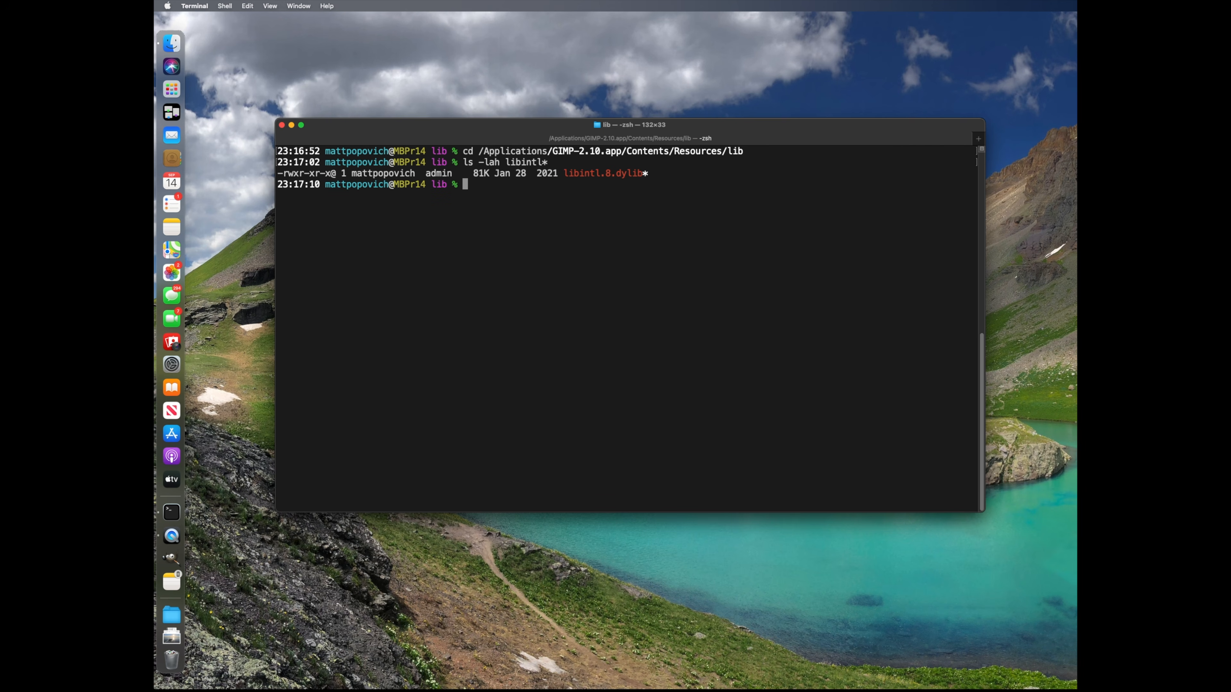
# Step: Link libintl.9.dylib to libintl.8.dylib with ln -s in GIMP's lib folder, and check it with ls -lah libintl*
pyautogui.write('ln -s libintl.8.dylib libintl.8.dylib')
pyautogui.press('Left')
pyautogui.press('Left')
pyautogui.press('Left')
pyautogui.press('Left')
pyautogui.press('Left')
pyautogui.press('Left')
pyautogui.press('BackSpace')
pyautogui.write('9')
pyautogui.press('Return')
pyautogui.write('ls -lah libintl*')
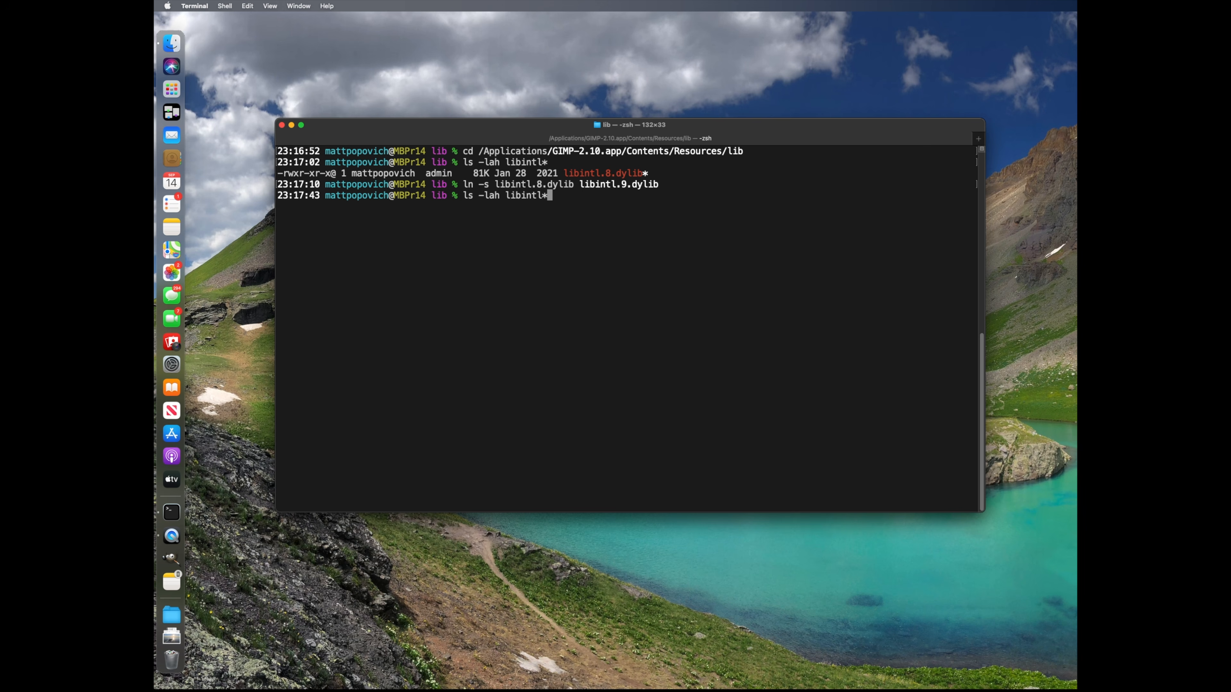
pyautogui.press('Return')
# Step: Launch GIMP and work on the Free Select outline of the boat in sunrise_boat.jpg
pyautogui.press('F4')
pyautogui.write('gimp')
pyautogui.press('Return')
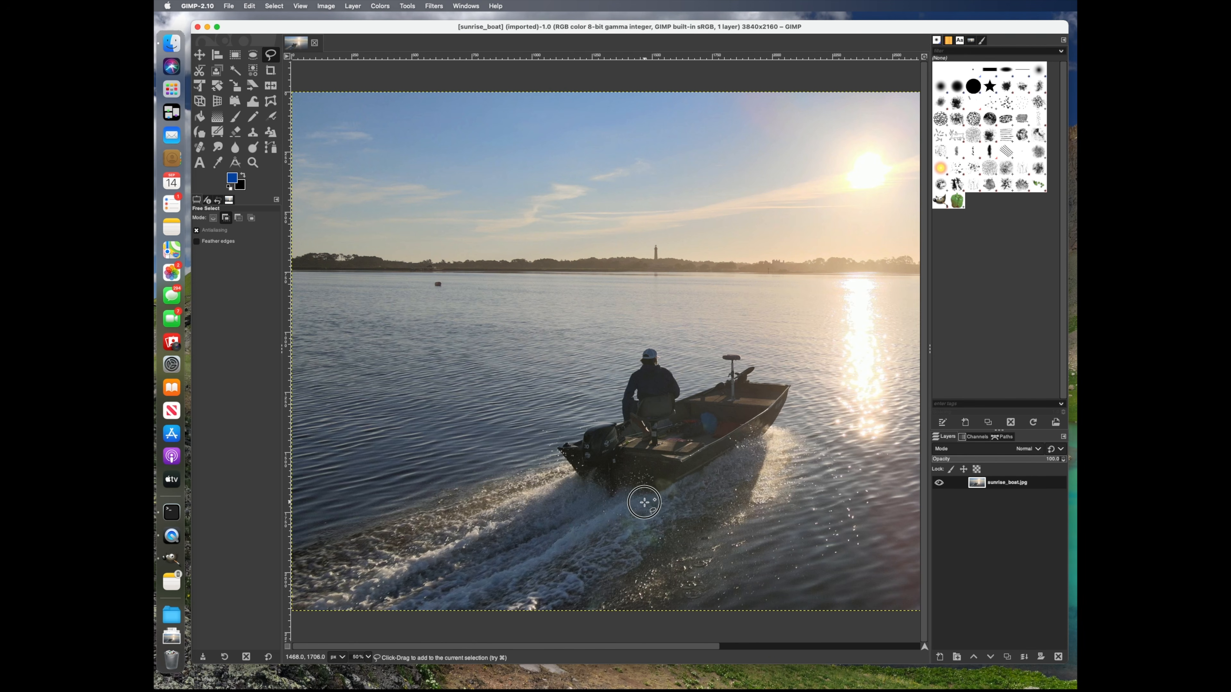
pyautogui.click(554, 318)
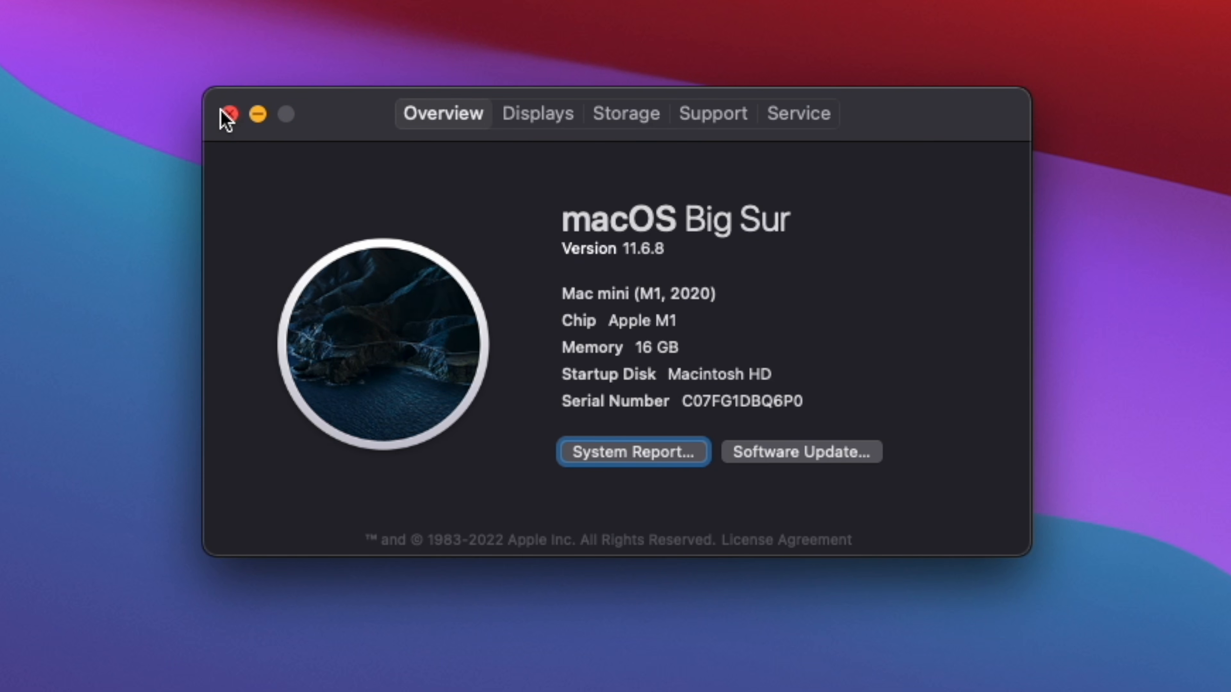
# Step: Close the Mac mini's system details, copy GIMP-2.10.app into Applications, and answer the download permission prompt for objects.githubusercontent.com
pyautogui.click(228, 114)
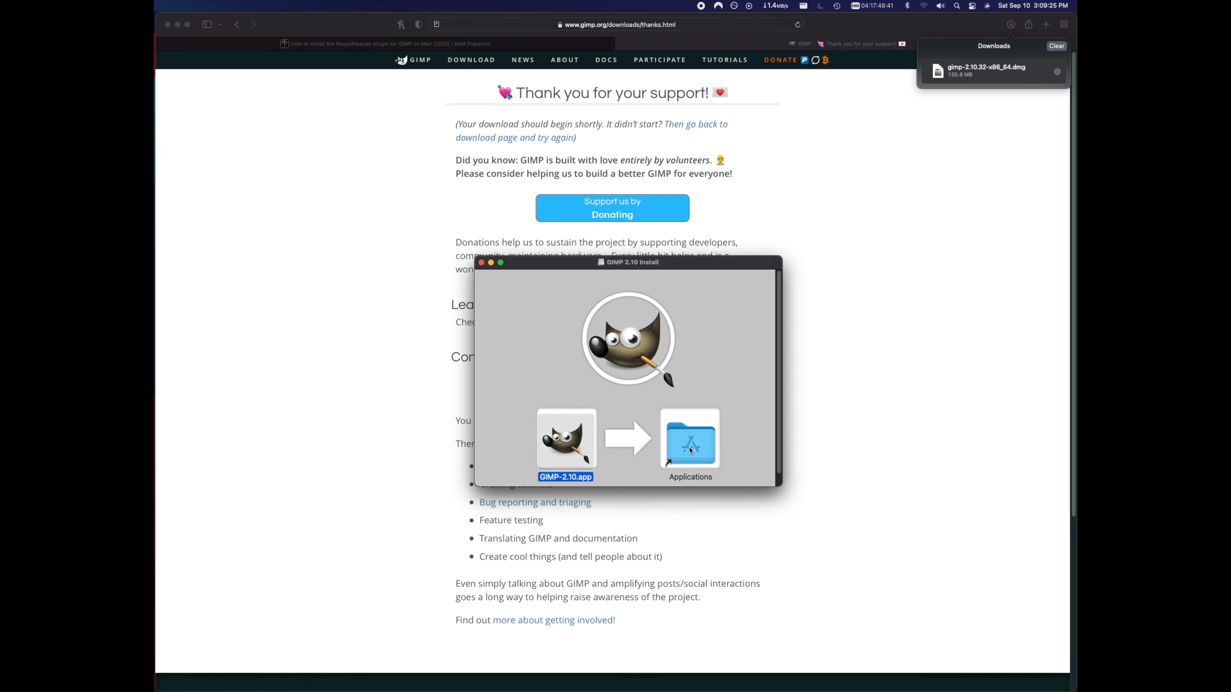
pyautogui.moveTo(566, 438); pyautogui.dragTo(690, 451)
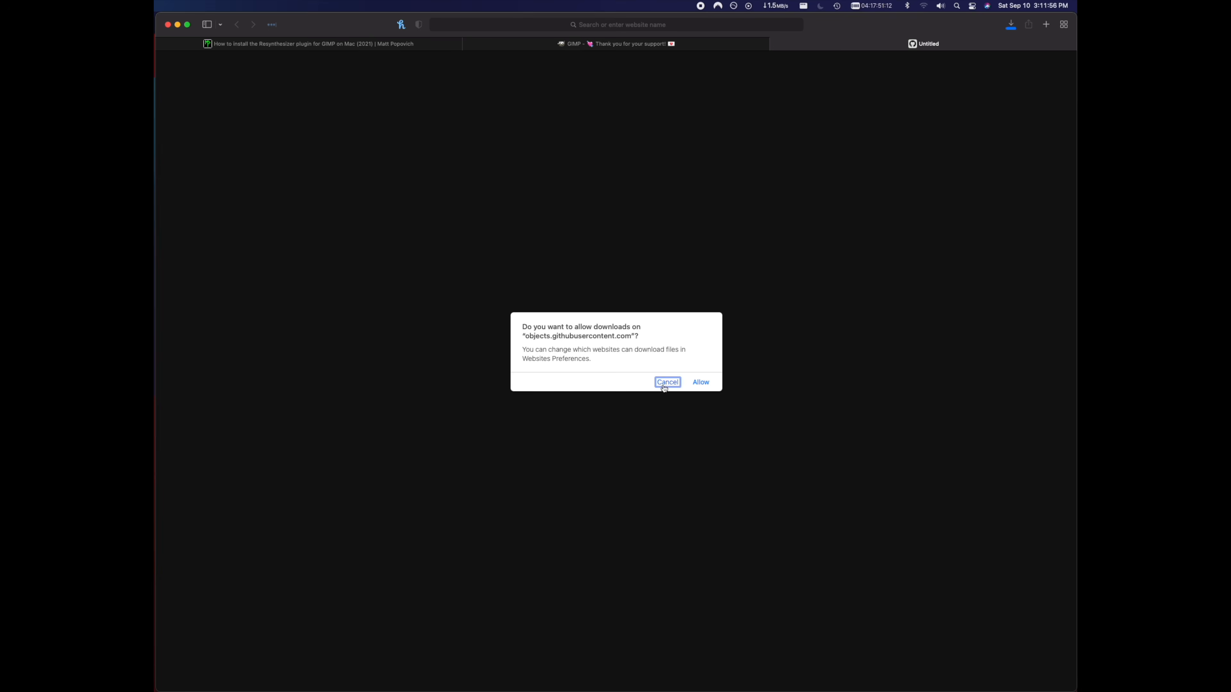
pyautogui.click(667, 382)
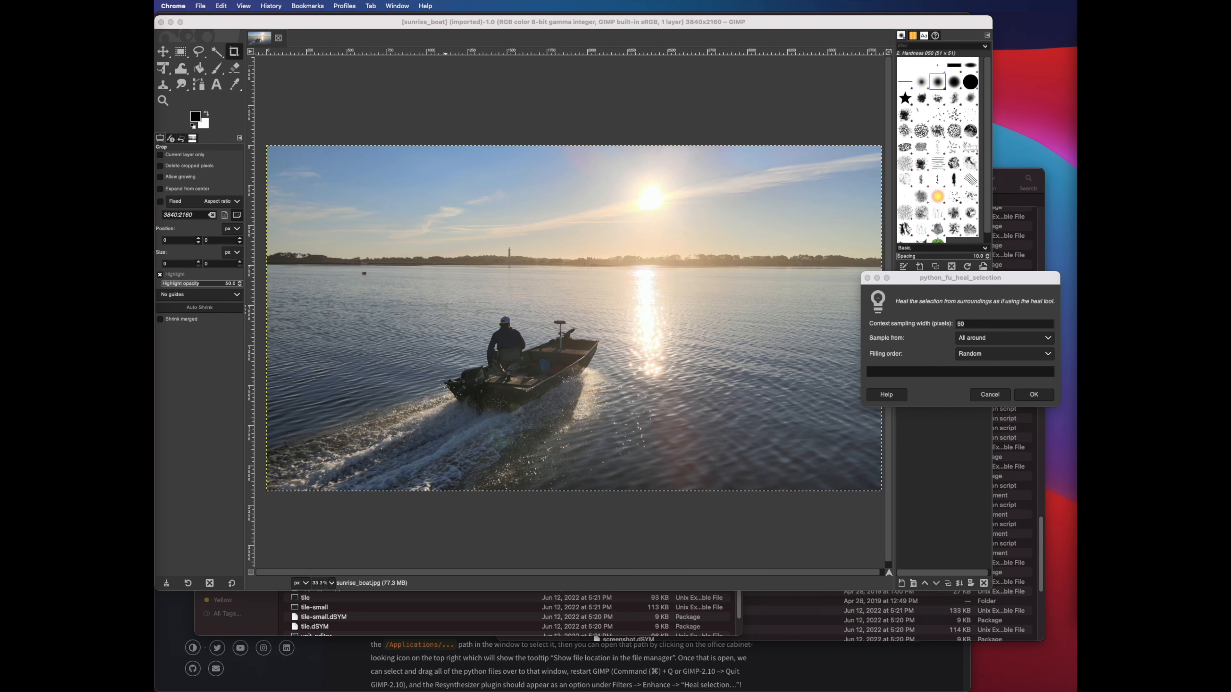
# Step: Run Heal selection on sunrise_boat.jpg, sampling from All around with Random filling order
pyautogui.press('Return')
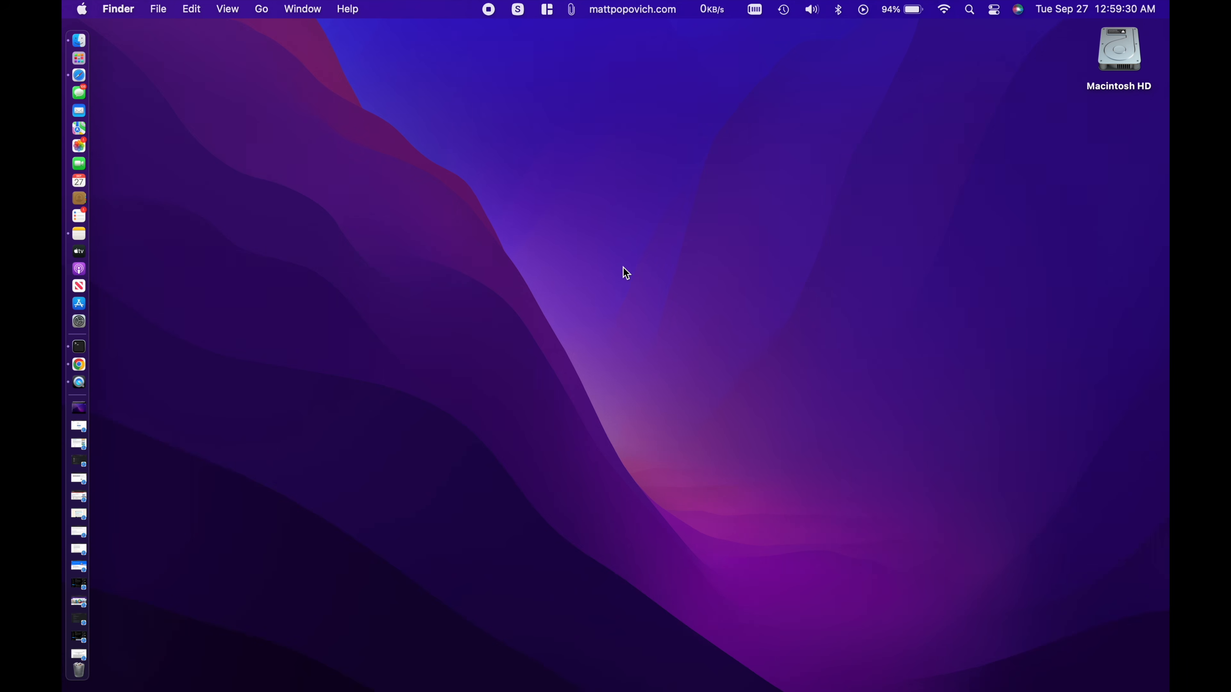
# Step: View the MacBook Air's system details in About This Mac and close the window
pyautogui.click(80, 7)
pyautogui.click(117, 25)
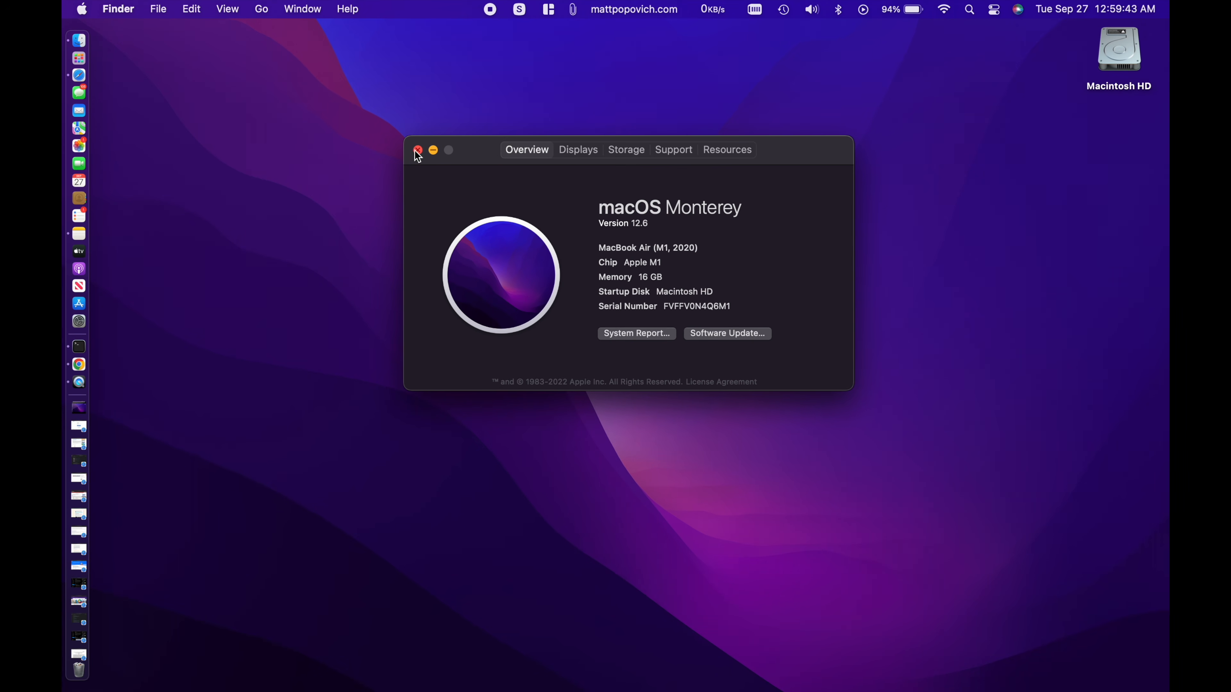
pyautogui.click(418, 151)
# Step: Find and launch GIMP through Spotlight, and open its About information
pyautogui.click(969, 9)
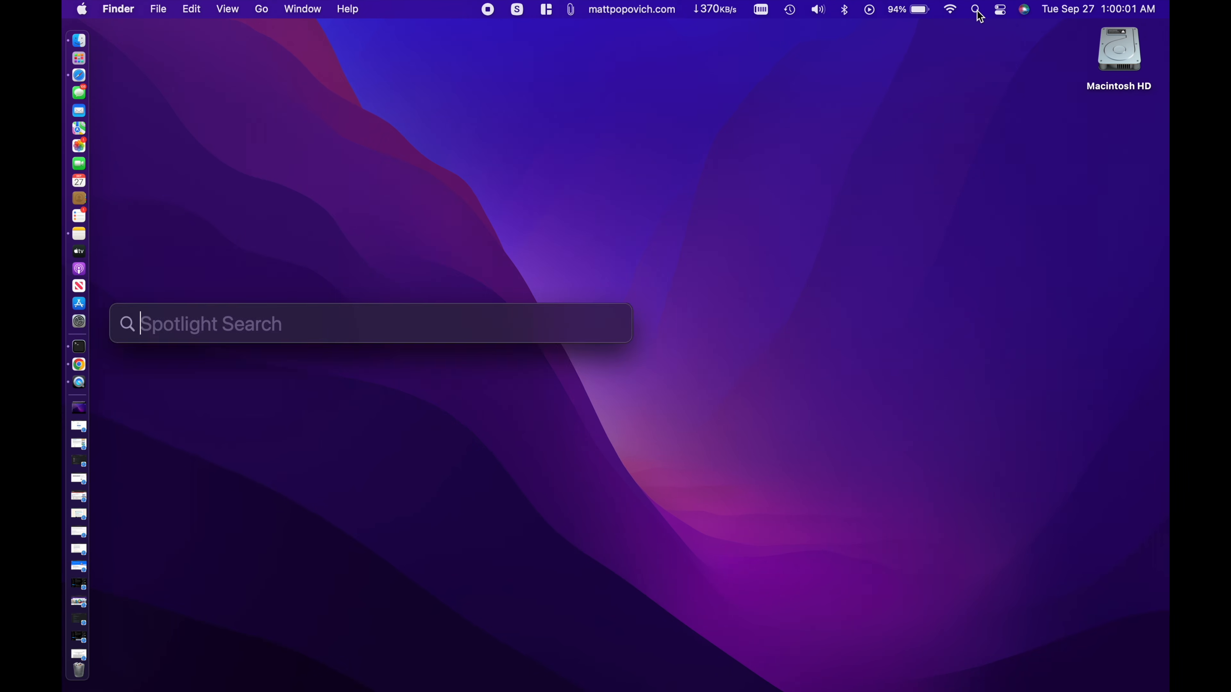
pyautogui.write('gimp')
pyautogui.press('Return')
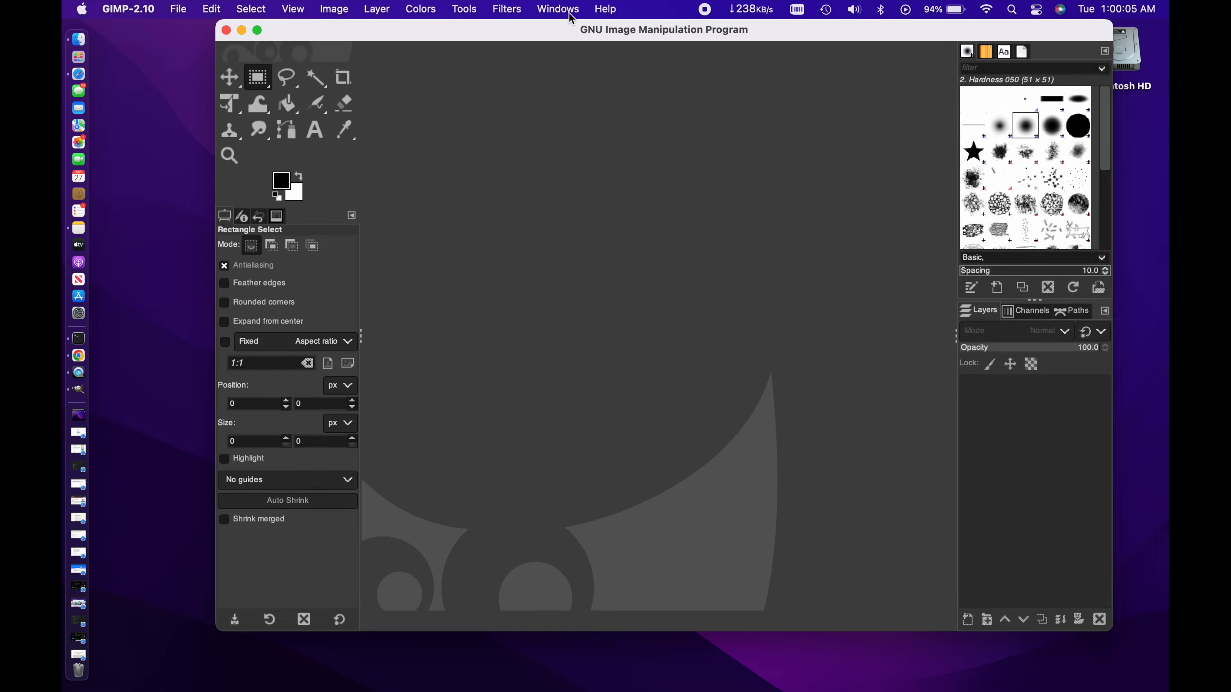
pyautogui.click(129, 9)
pyautogui.click(146, 32)
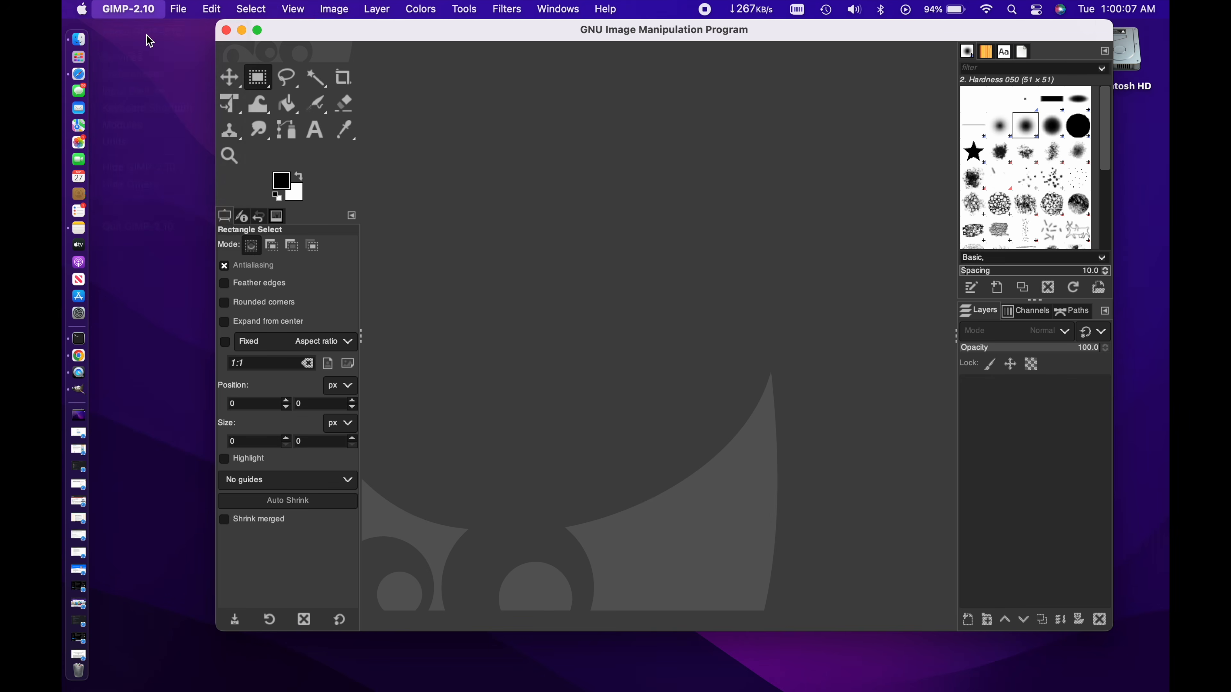